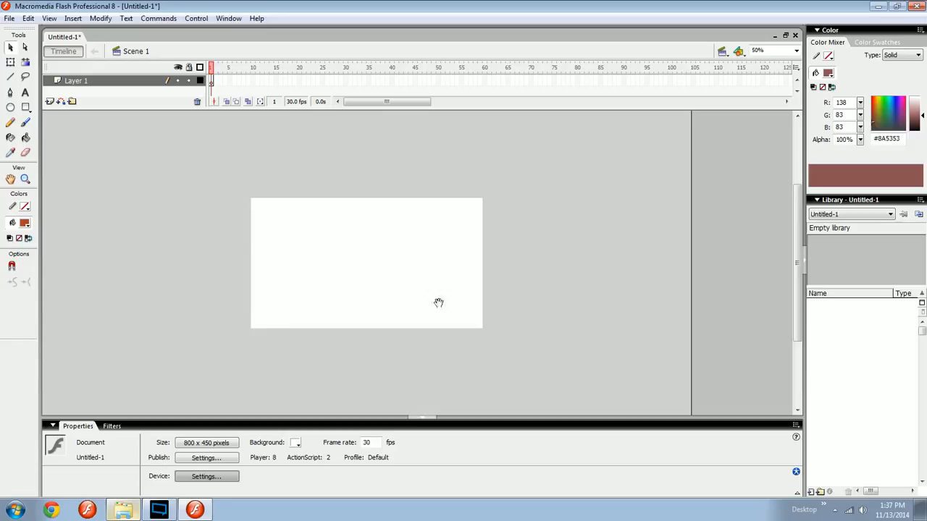
Draw a red-orange rectangle about 114 by 141 px on the stage, and delete it
key(ctrl+1)
key(r)
drag(240, 218, 306, 298)
key(v)
click(275, 275)
key(Up)
key(Up)
key(Up)
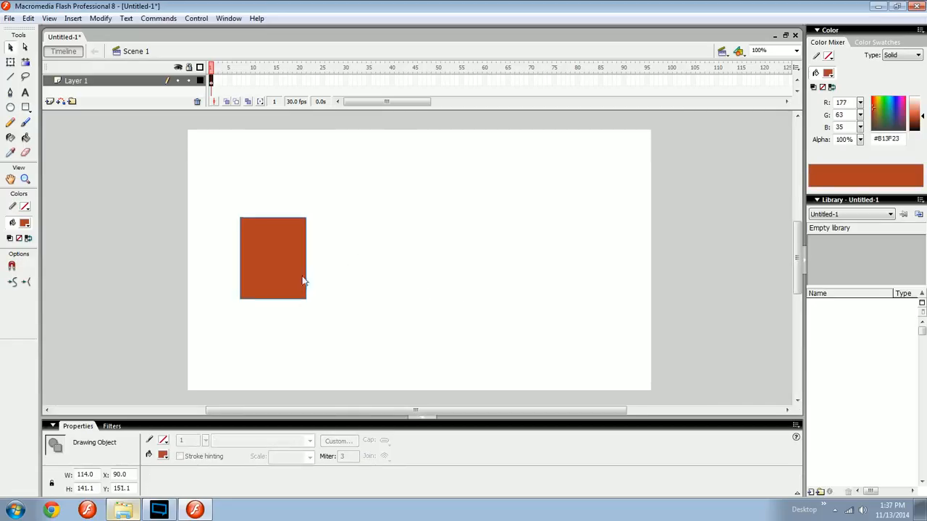
key(Up)
key(Delete)
Assign Ctrl+Z as the keyboard shortcut for the Undo command
click(28, 19)
click(52, 327)
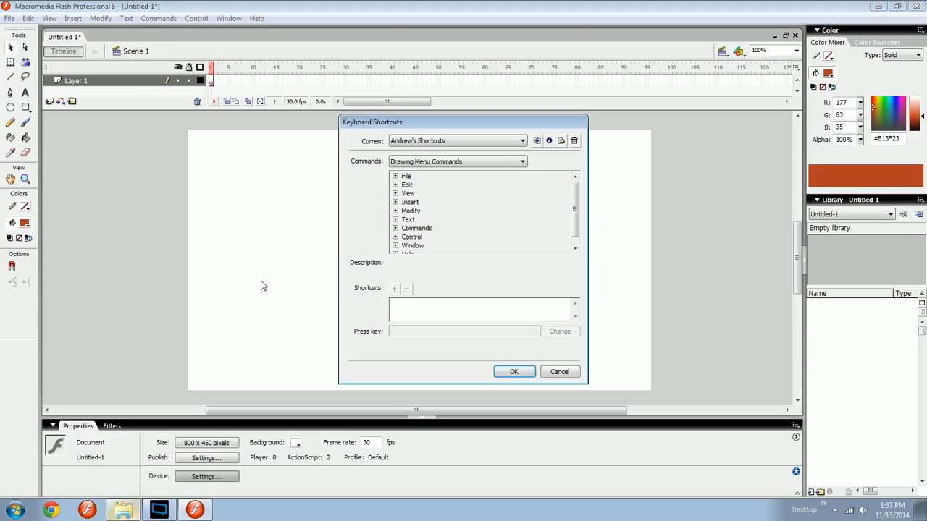
click(396, 187)
click(450, 205)
click(448, 195)
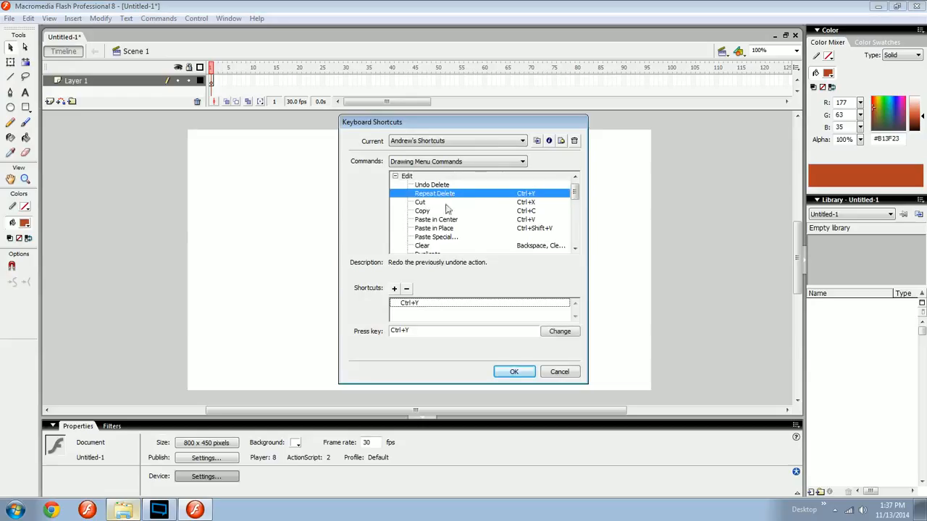
click(436, 186)
click(396, 289)
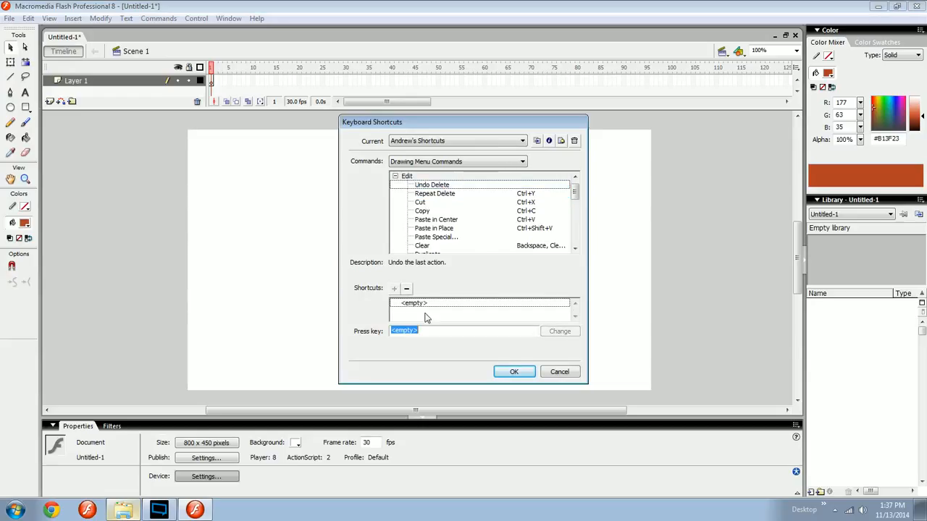
key(ctrl+z)
click(559, 330)
click(497, 288)
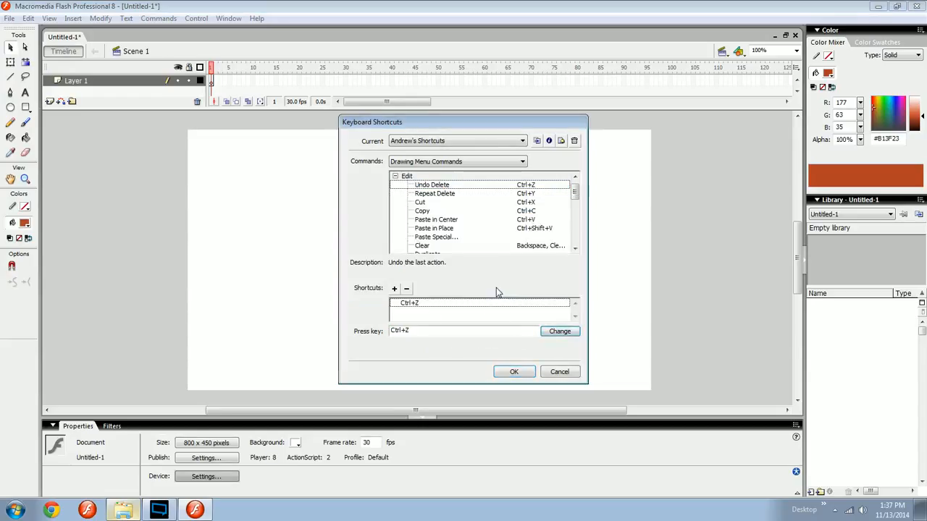
click(513, 371)
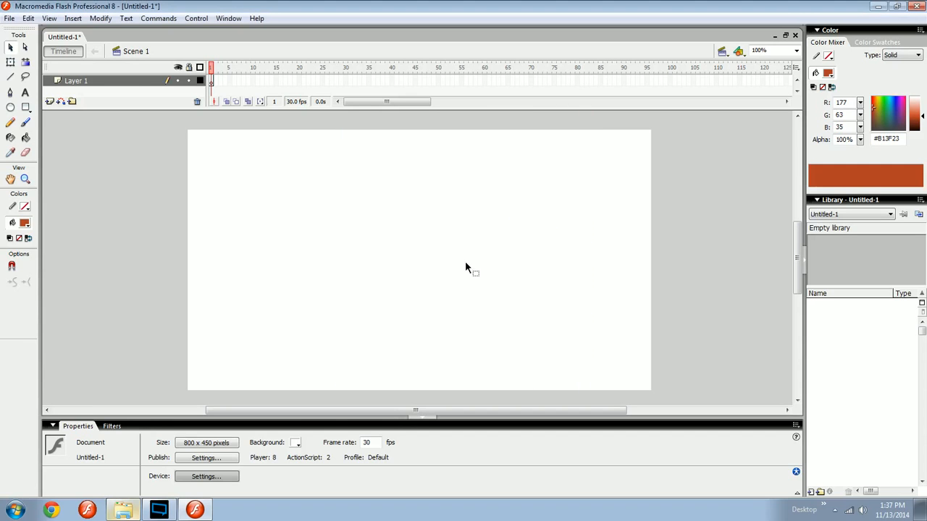
key(b)
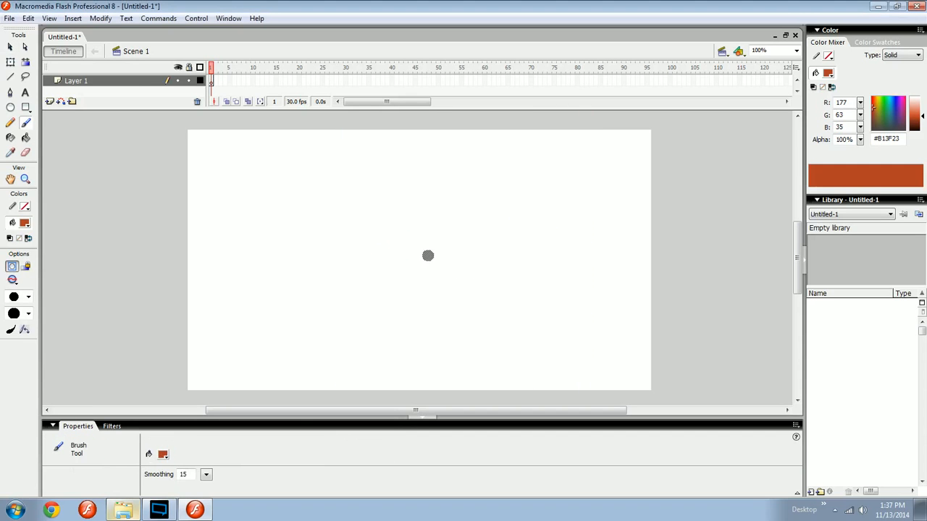
key(ctrl+Up)
click(539, 207)
key(v)
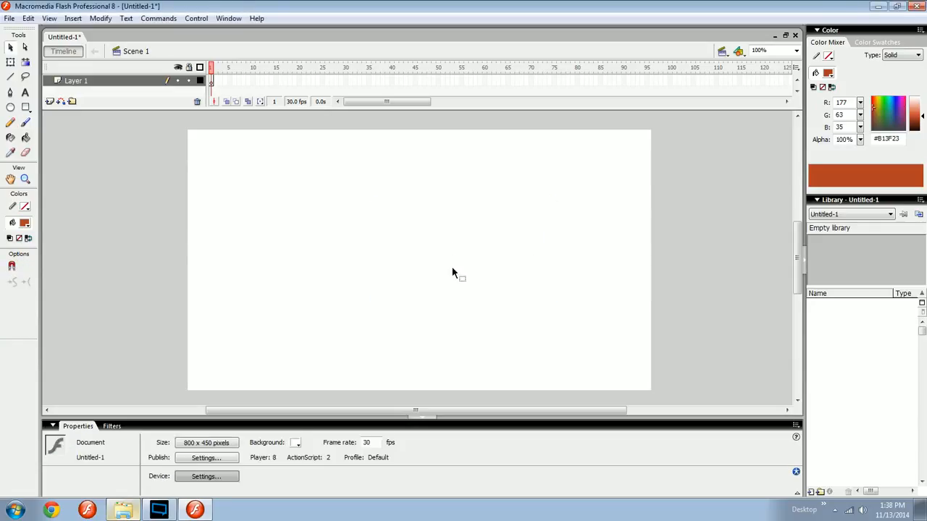
Draw a rectangle about 184 by 151 px on the left part of the stage and convert it to a movie clip symbol
key(F6)
key(r)
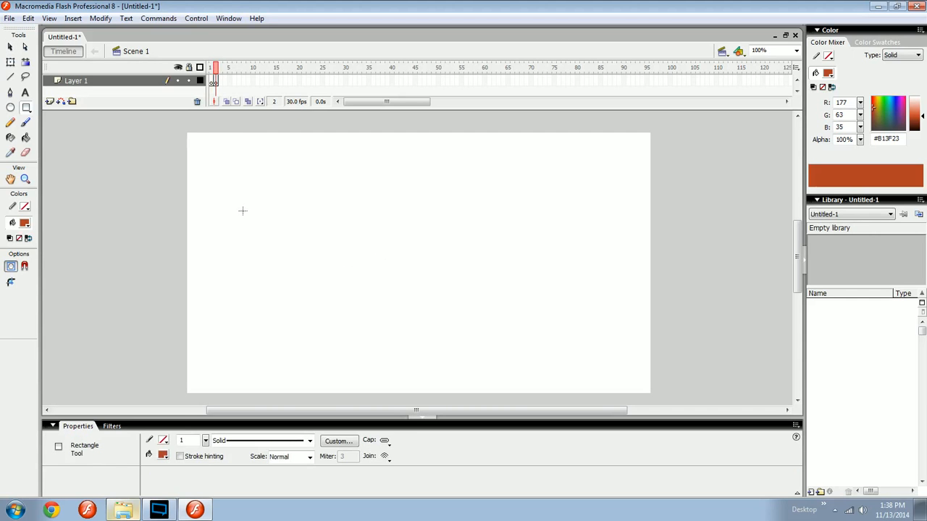
mouse_move(203, 222)
mouse_down()
mouse_move(294, 310)
mouse_move(309, 308)
mouse_up()
key(v)
click(270, 281)
key(F8)
key(Return)
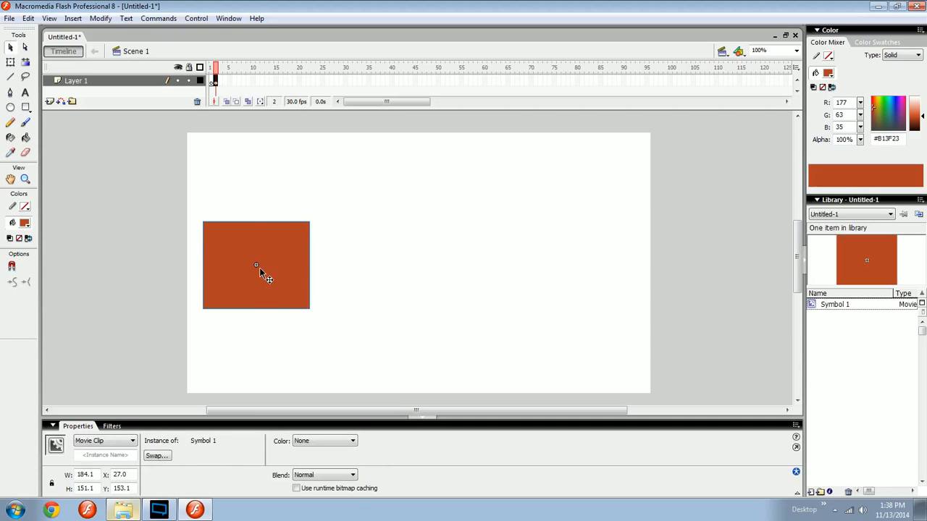
Insert a keyframe at frame 30 and move the rectangle there horizontally to about X 580
click(213, 81)
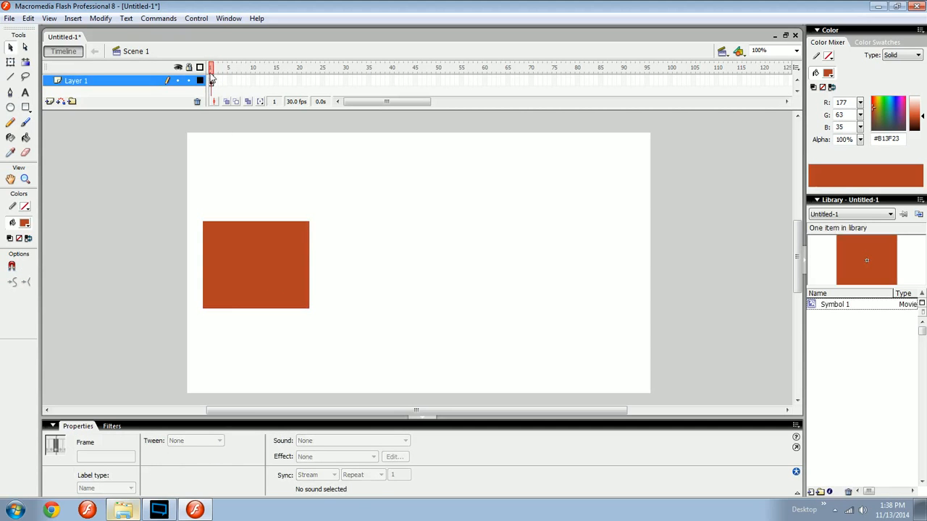
click(345, 81)
key(F6)
drag(259, 244, 579, 244)
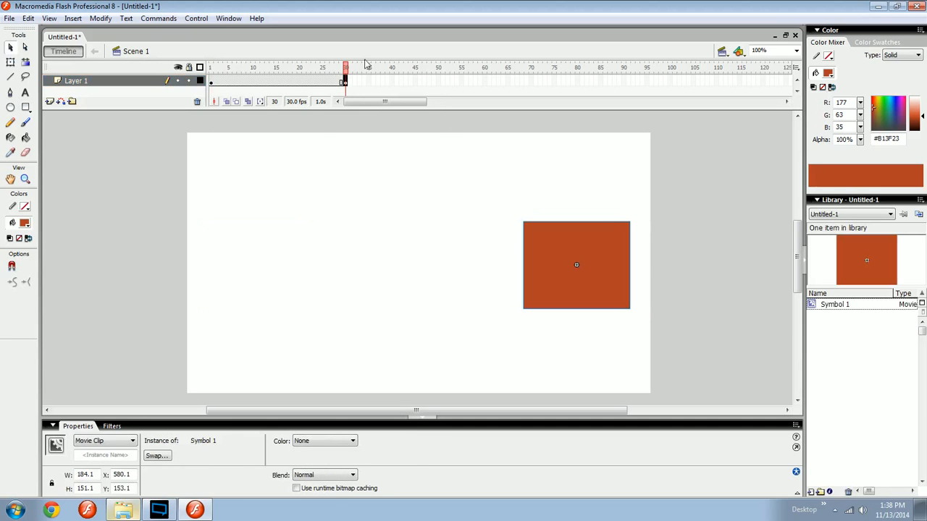
Create a motion tween for the rectangle between frames 1 and 30, and preview the animation in a test movie
click(346, 81)
right_click(310, 81)
click(355, 89)
key(Return)
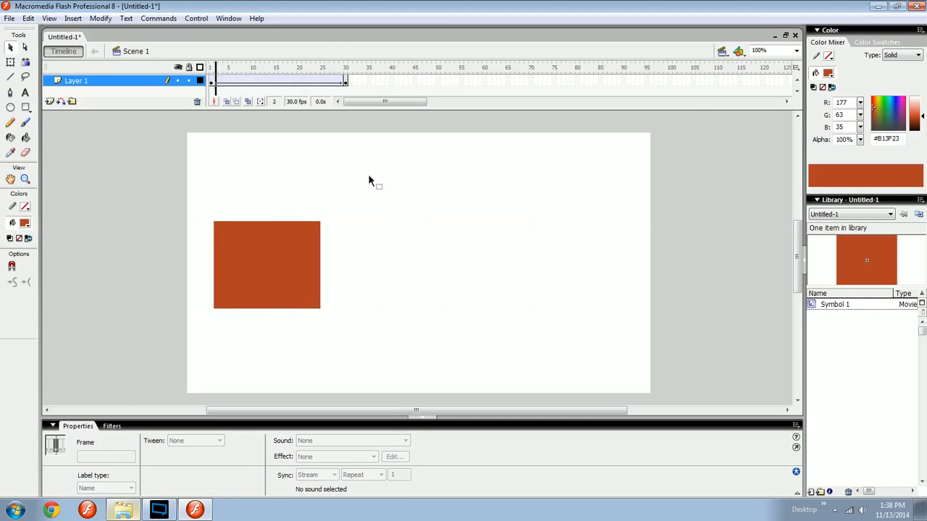
key(ctrl+Return)
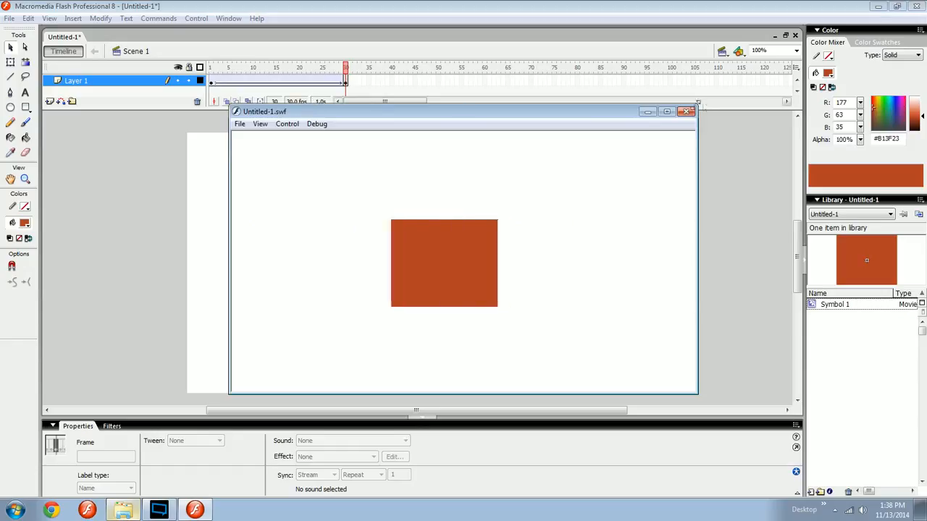
click(687, 112)
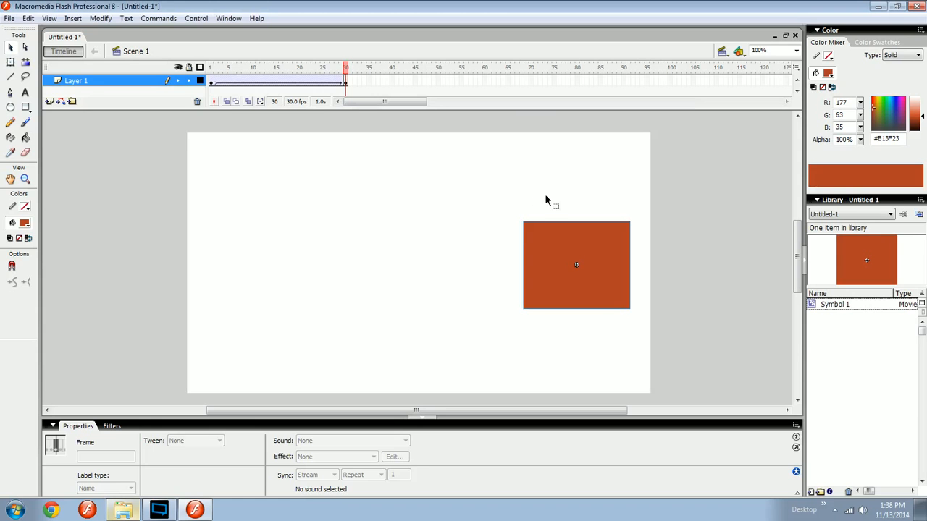
Undo the motion tween and the rectangle's keyframe at frame 30
key(ctrl+z)
key(ctrl+z)
key(ctrl+z)
key(ctrl+z)
key(ctrl+z)
key(ctrl+z)
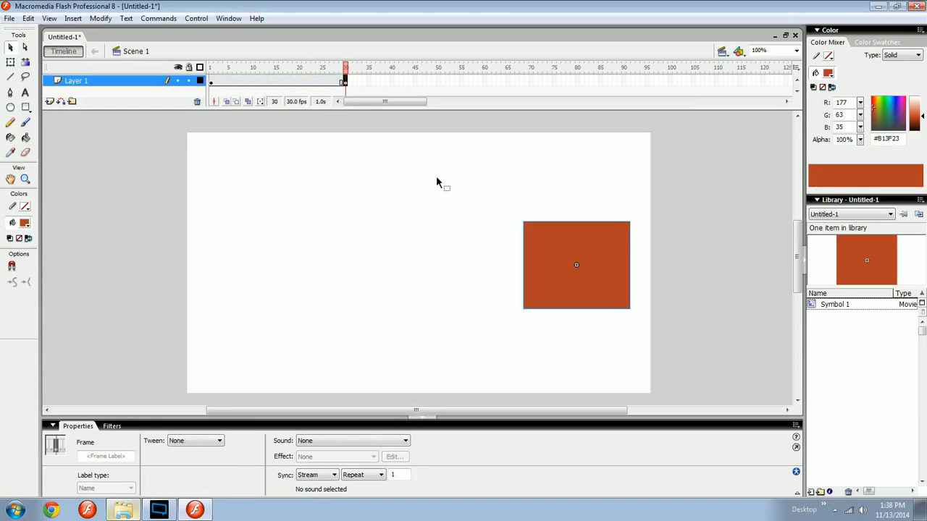
click(292, 102)
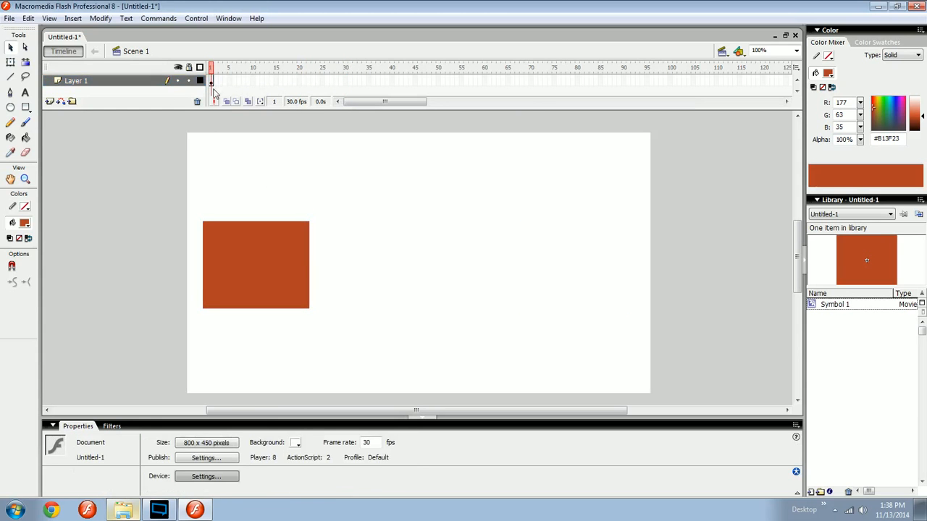
Delete the rectangle's symbol from the library to leave frame 1 empty
drag(380, 208, 281, 278)
click(836, 305)
key(Delete)
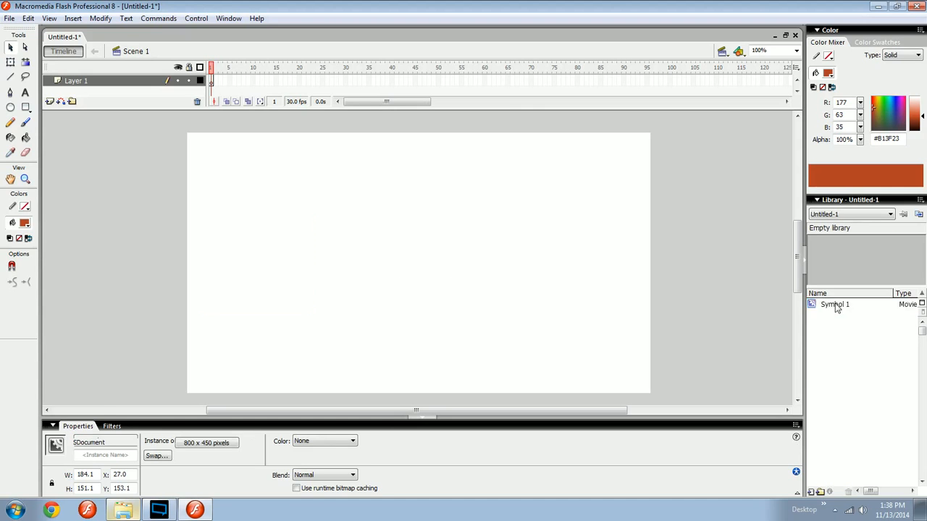
click(213, 81)
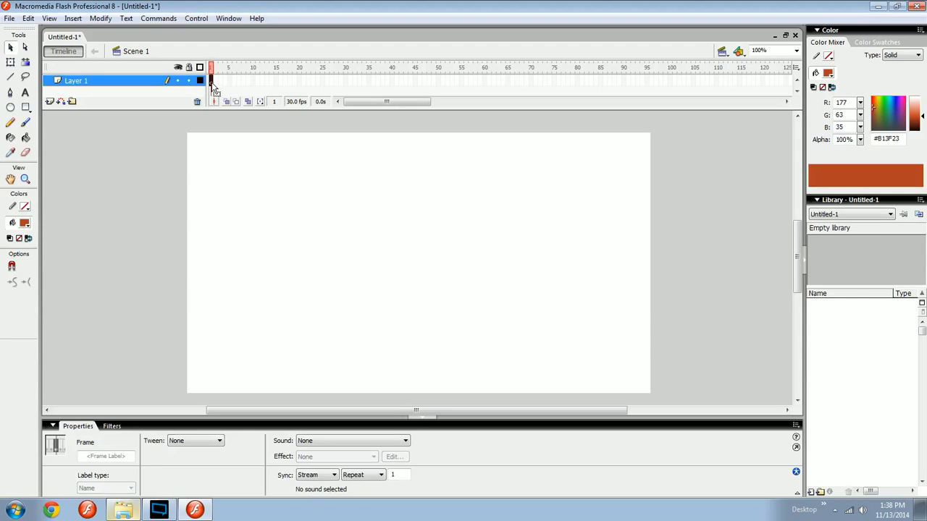
click(208, 162)
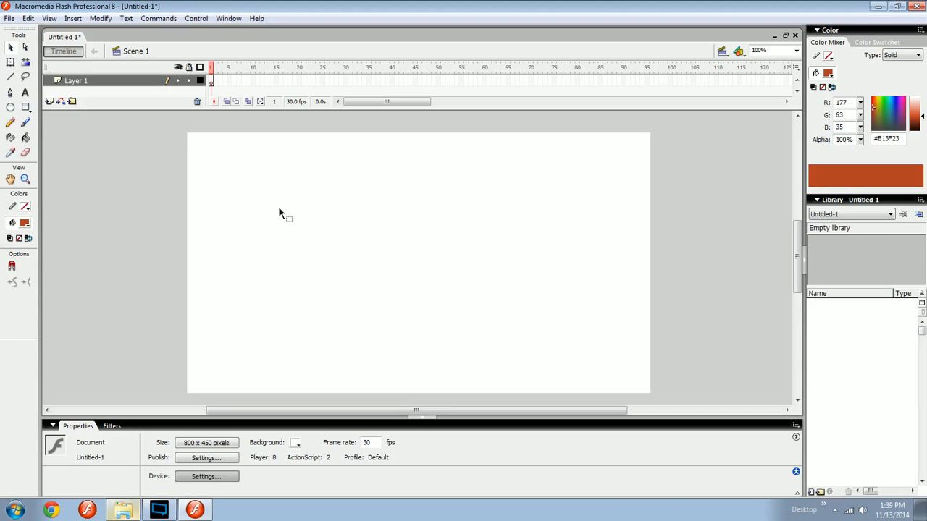
Paint a diagonal stroke on the left part of the stage with the Brush tool, and undo it
key(b)
drag(230, 200, 264, 312)
key(v)
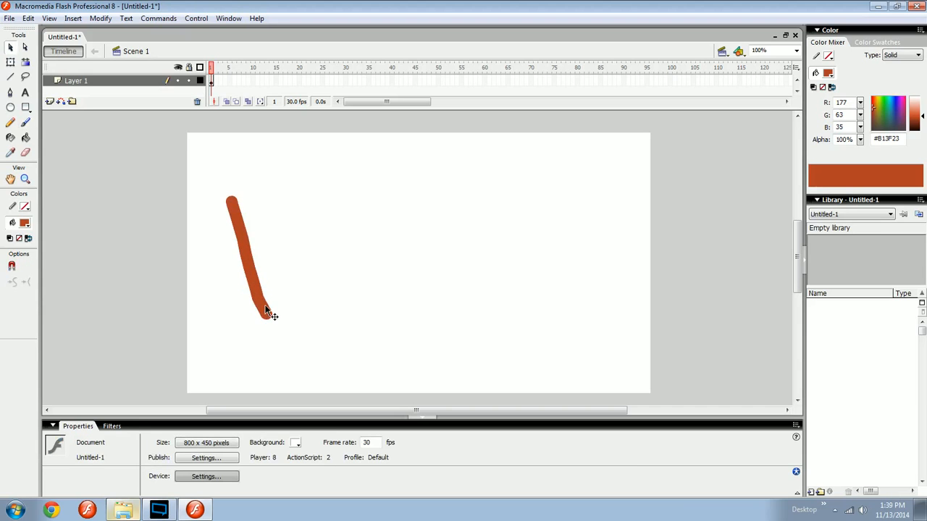
key(ctrl+z)
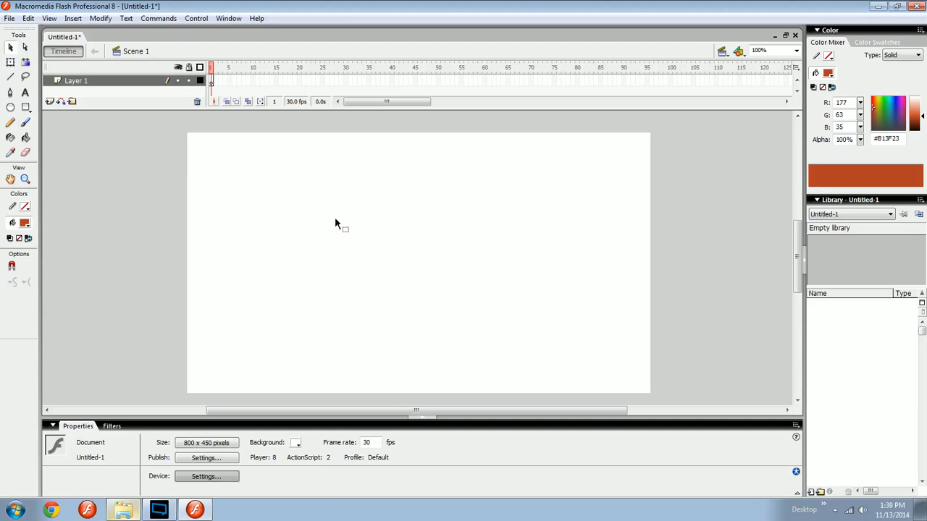
Set the fill colour to #D2E489 and turn on pressure sensitivity for the Brush tool
key(b)
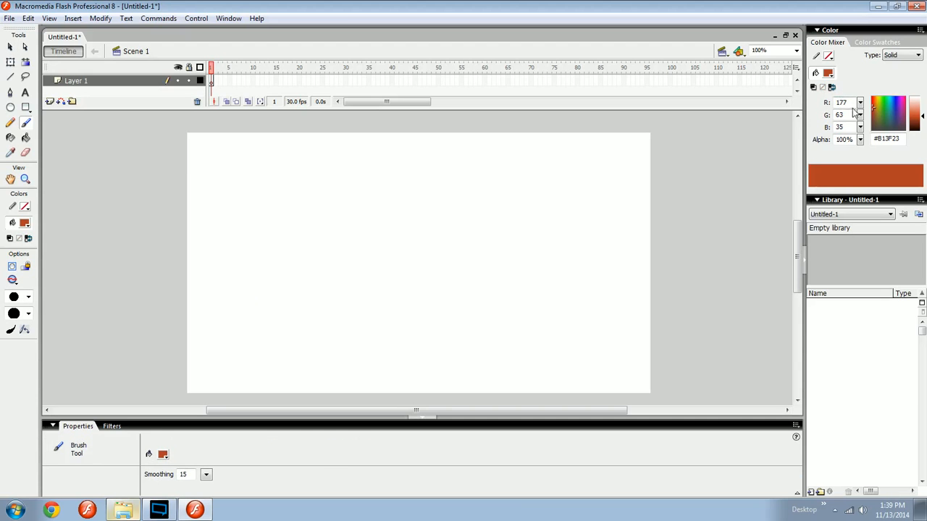
drag(879, 112, 878, 108)
key(v)
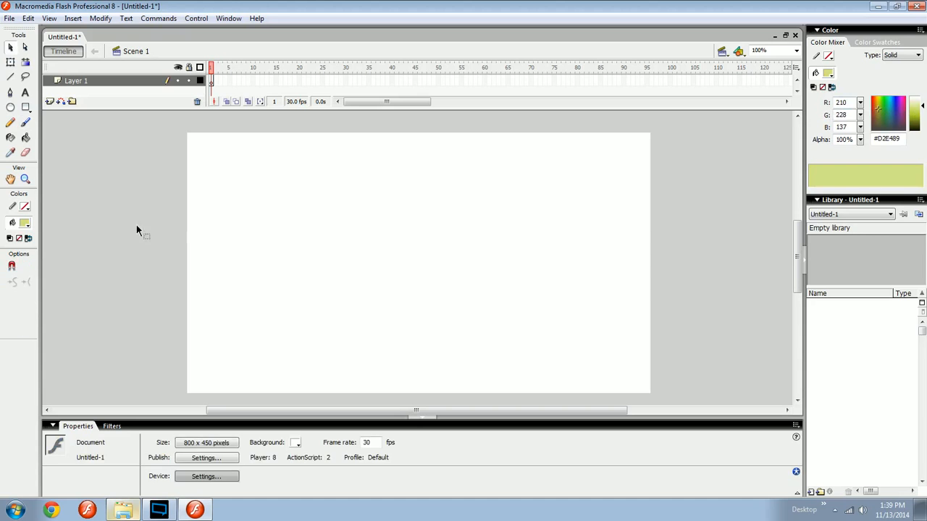
key(b)
click(11, 329)
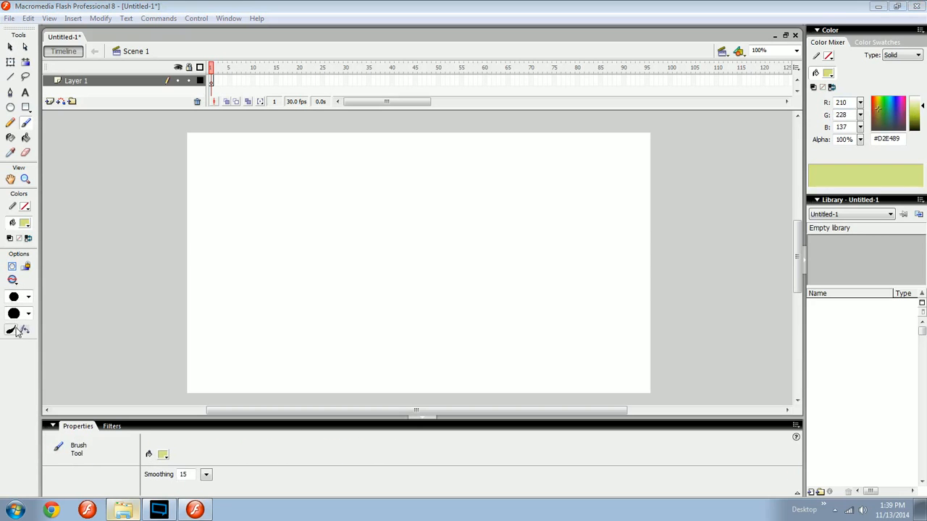
Paint an L-shaped curved stroke about 143 by 195 px on the stage, undoing the first attempt
drag(325, 206, 348, 285)
key(ctrl+z)
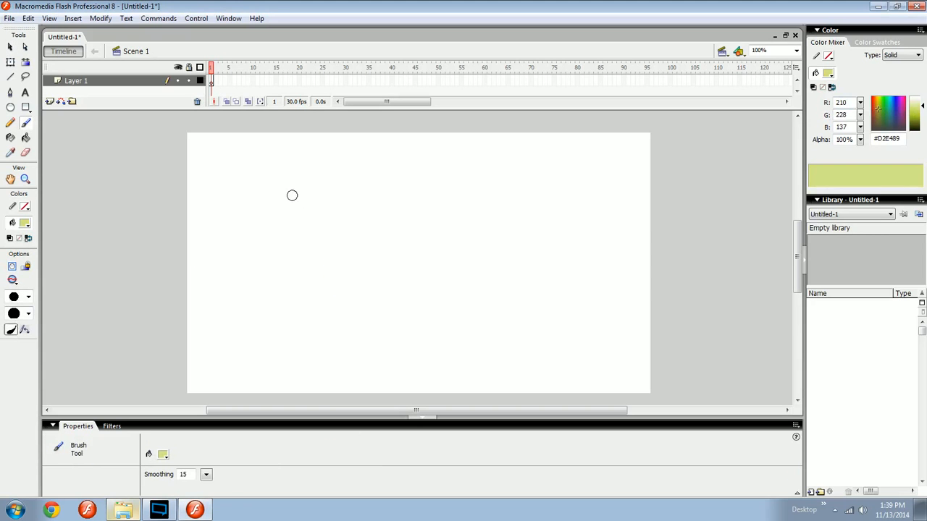
mouse_move(291, 194)
mouse_down()
mouse_move(292, 244)
mouse_move(330, 289)
mouse_move(376, 294)
mouse_up()
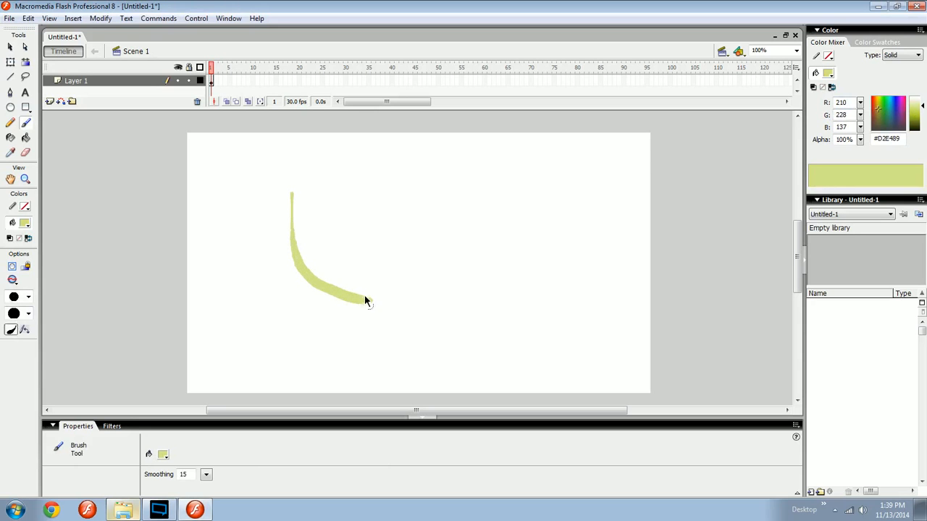
Insert a keyframe at frame 30 and place the whole stroke there at about X 466, Y 92
key(v)
click(370, 301)
drag(358, 242, 256, 293)
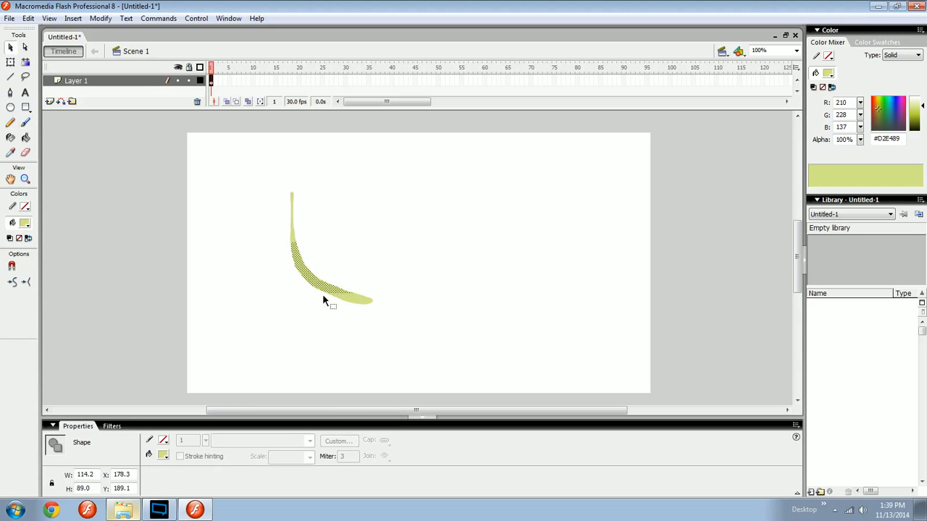
click(353, 306)
mouse_move(354, 302)
mouse_down()
mouse_move(320, 313)
mouse_move(348, 300)
mouse_move(506, 289)
mouse_up()
click(345, 81)
key(F6)
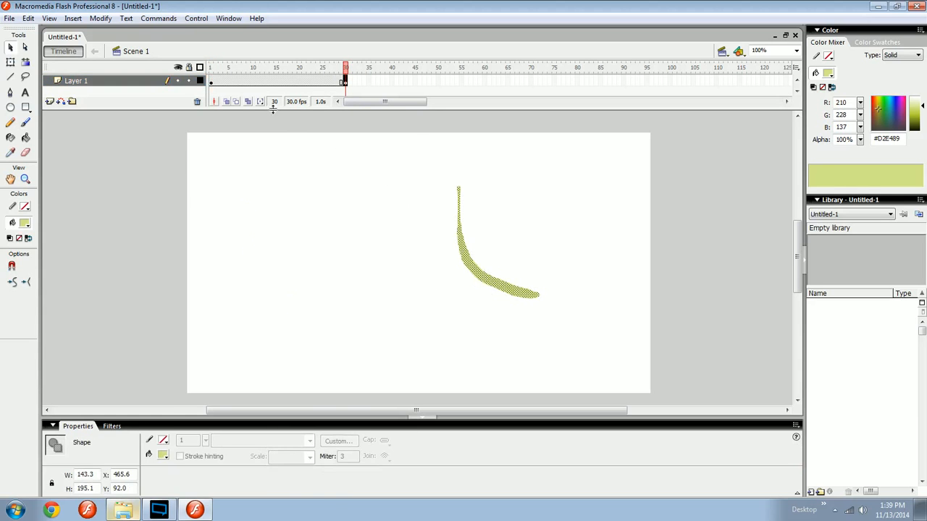
Create a motion tween for the stroke between frames 1 and 30, and return to frame 1
click(278, 79)
right_click(279, 79)
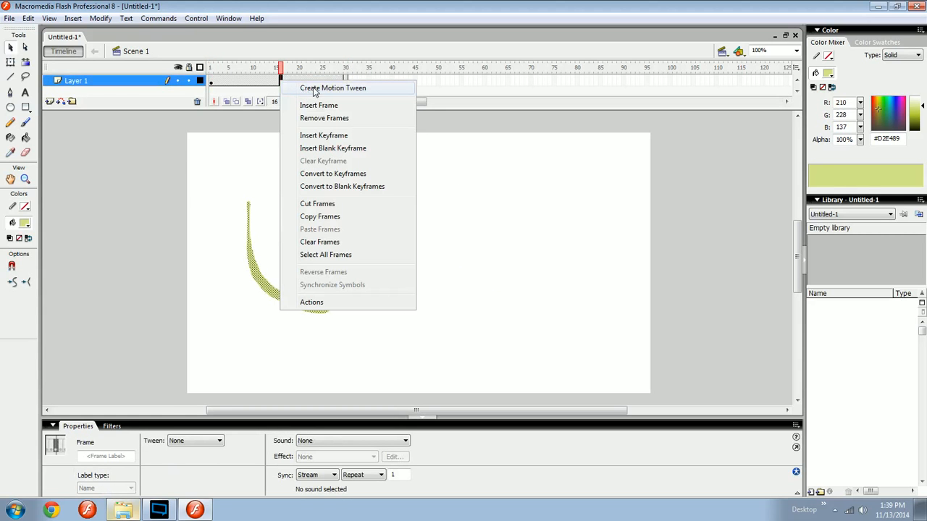
click(314, 89)
drag(280, 67, 196, 103)
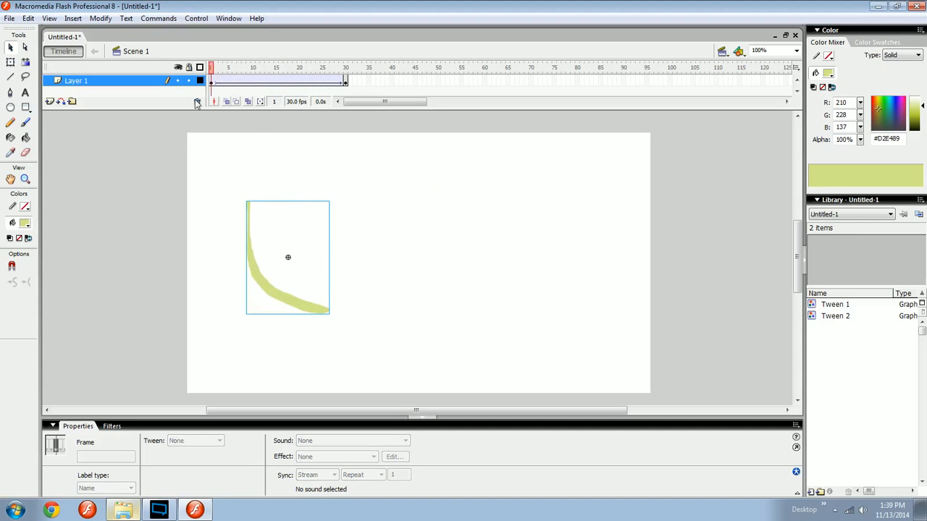
Compare the previews of the Tween 1 and Tween 2 symbols in the library
click(843, 317)
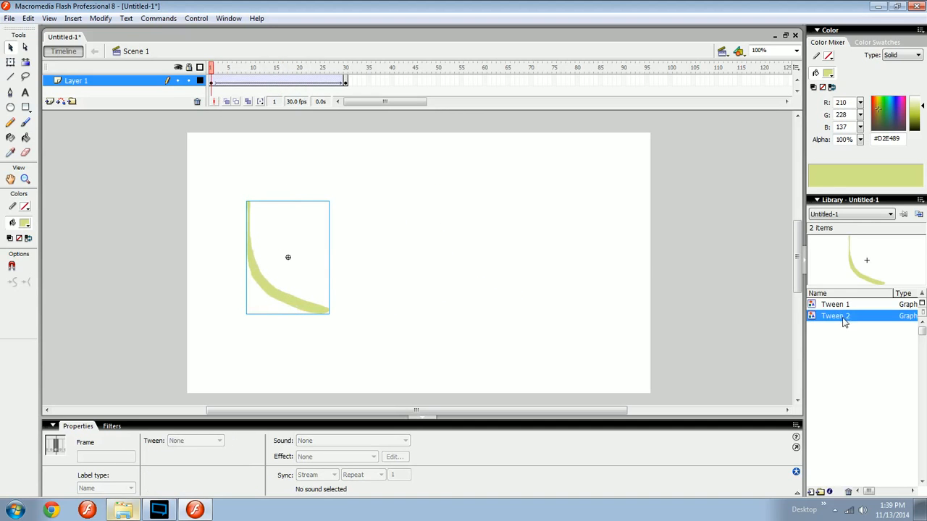
click(845, 305)
click(847, 317)
click(848, 306)
click(849, 317)
click(849, 306)
click(850, 316)
Rotate the stroke on frame 30 counterclockwise with Free Transform, keeping its instance type as Graphic
click(413, 234)
click(345, 82)
key(q)
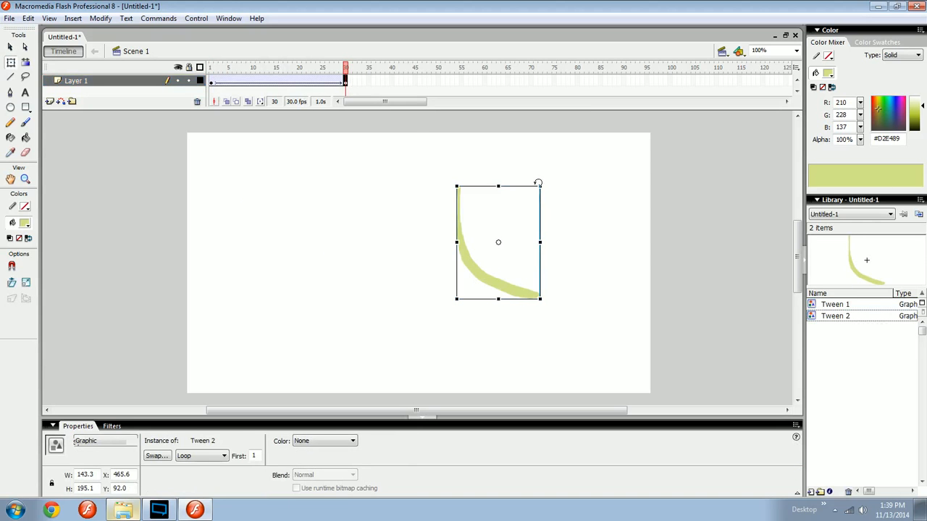
click(105, 441)
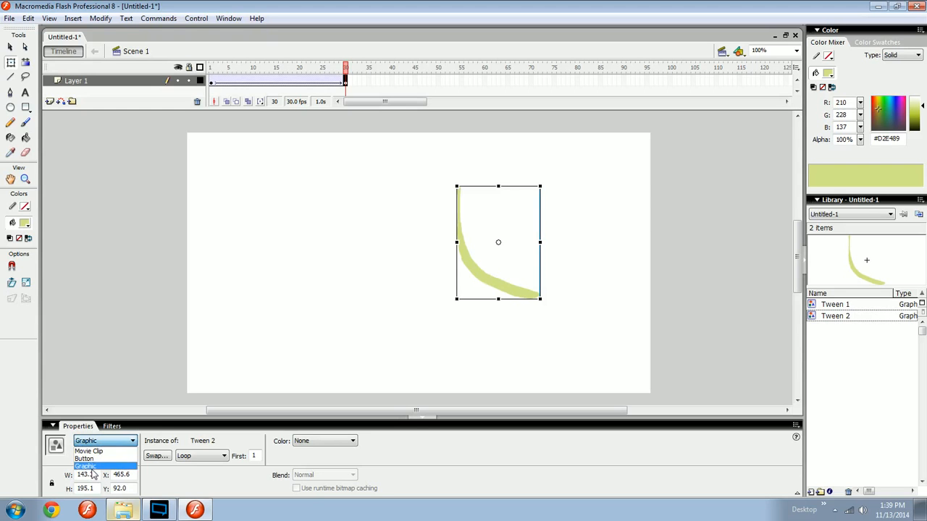
click(90, 469)
drag(548, 181, 416, 158)
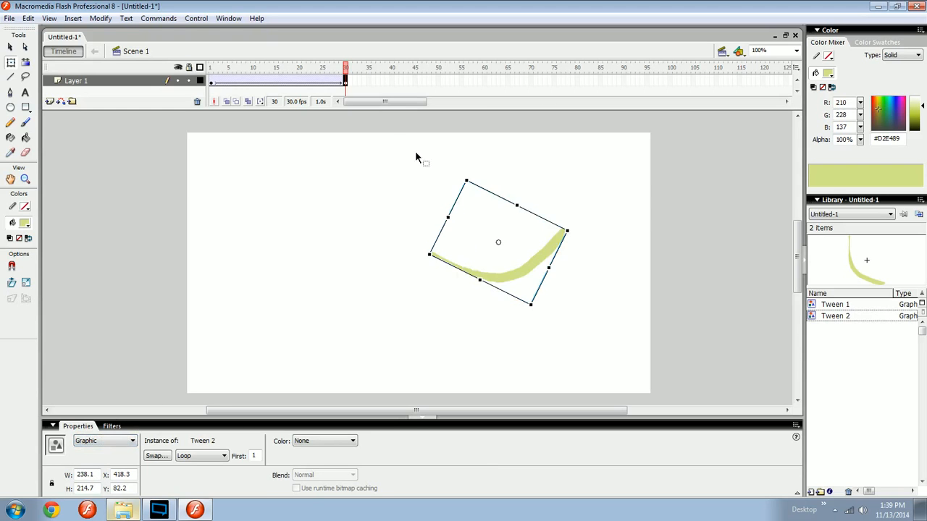
Play back the stroke's rotated tween, and remove the frames of Layer 1 down to a single empty frame 1
key(Return)
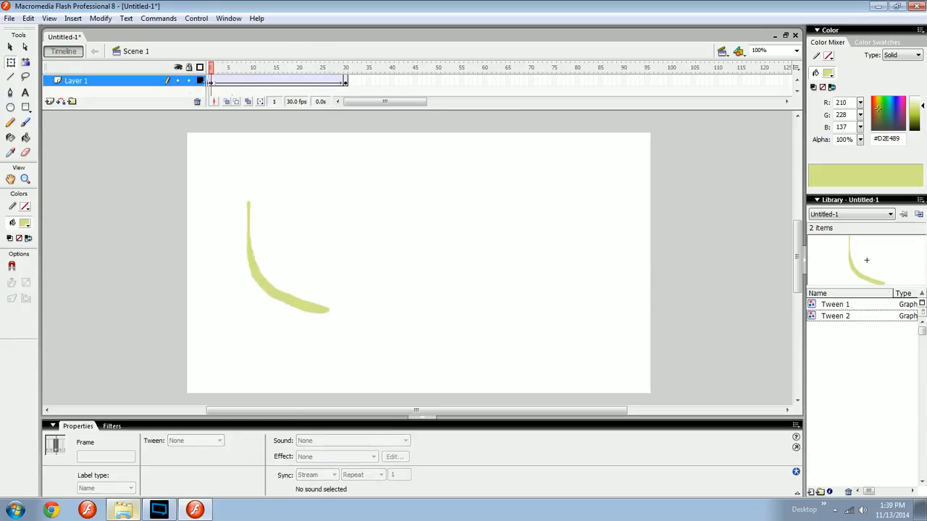
drag(216, 82, 382, 83)
key(shift+F5)
click(211, 82)
click(215, 82)
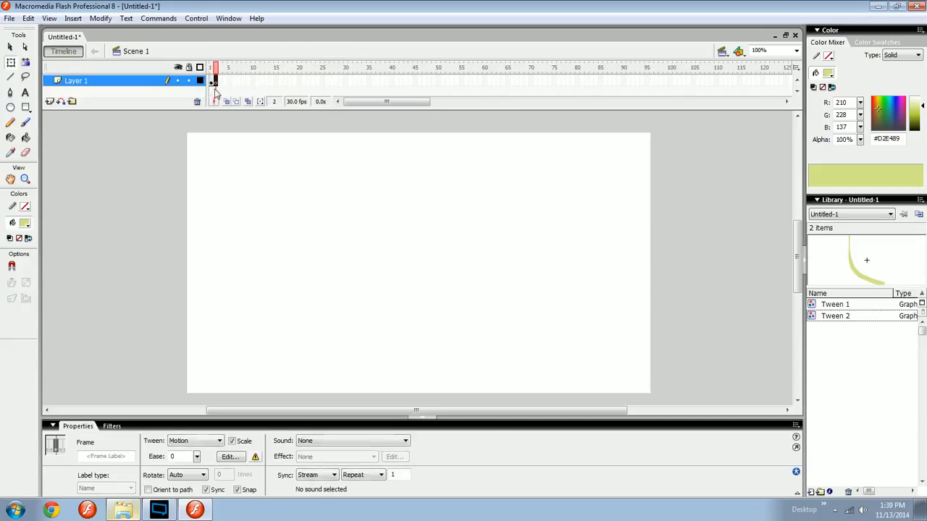
click(212, 83)
key(shift+F5)
Paint a cluster of blue #72A7C9 dots about 93 by 64 px near the stage's left edge with the Brush
key(space)
drag(320, 276, 342, 271)
key(b)
drag(879, 121, 889, 114)
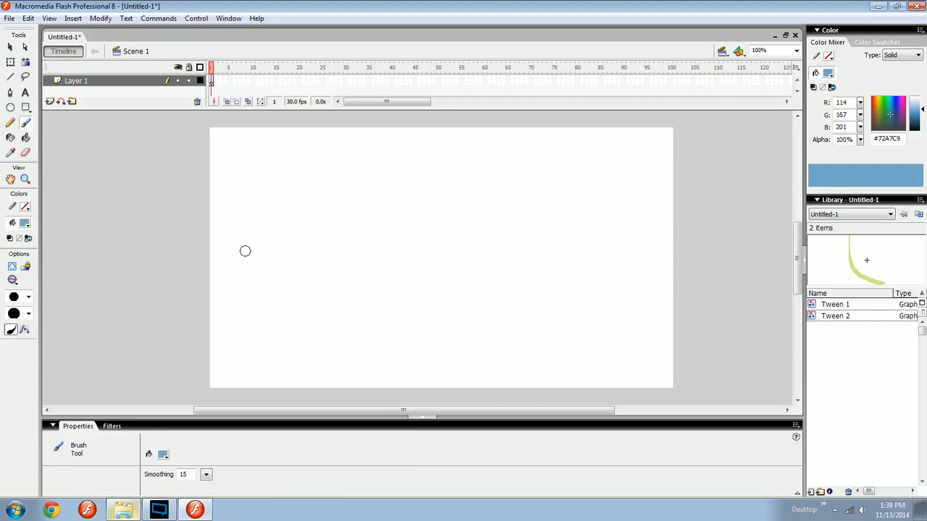
click(244, 257)
click(255, 259)
click(270, 253)
click(255, 251)
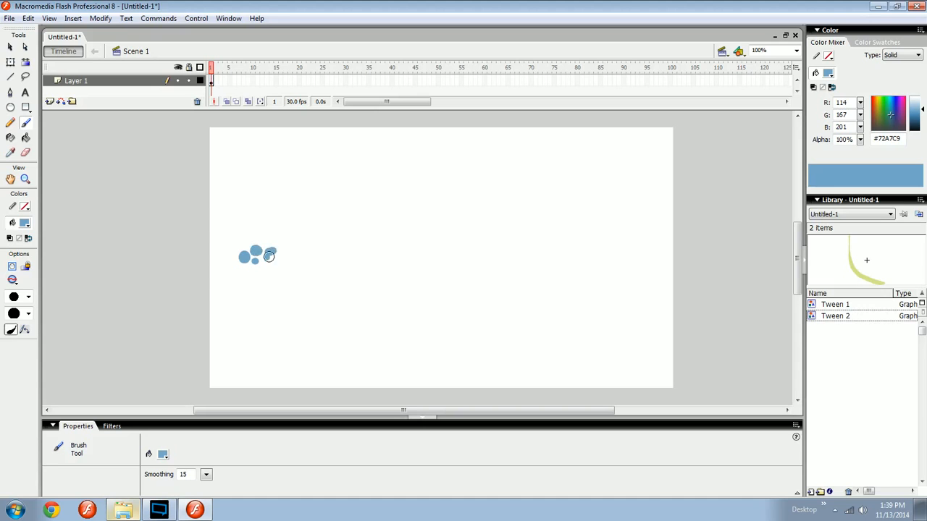
click(237, 268)
click(283, 260)
click(253, 242)
click(238, 244)
click(277, 243)
click(272, 270)
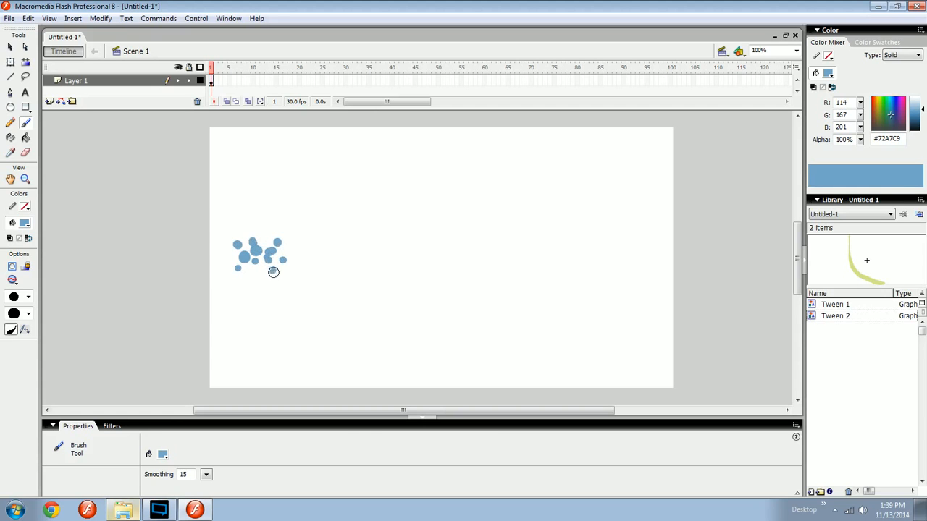
Move the whole dot cluster to about X 51, Y 201.6 and convert it to a center-registered movie clip named "gRAPE blued"
key(v)
drag(320, 202, 227, 290)
drag(259, 252, 266, 260)
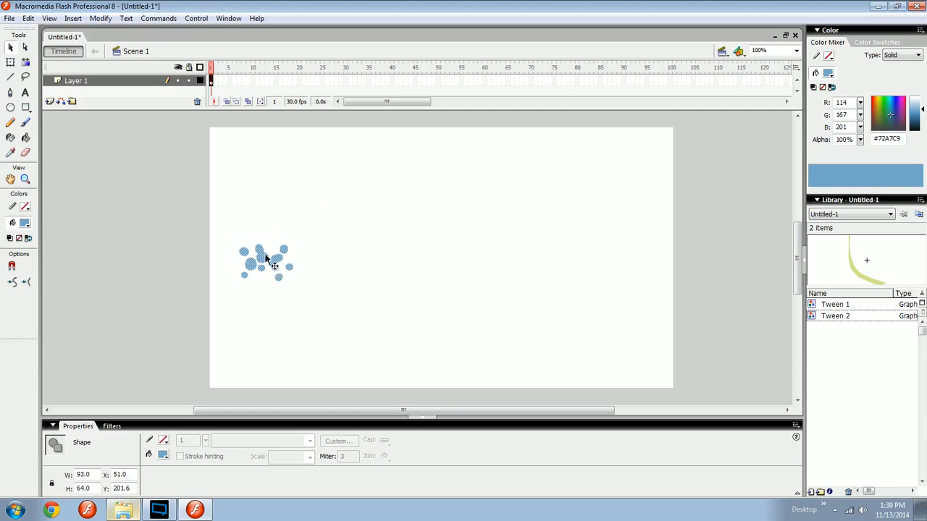
key(F8)
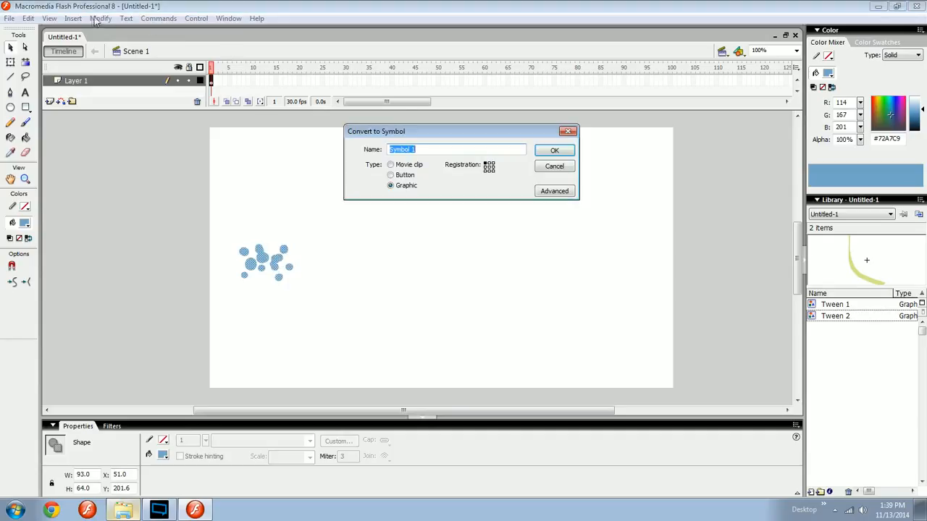
click(391, 165)
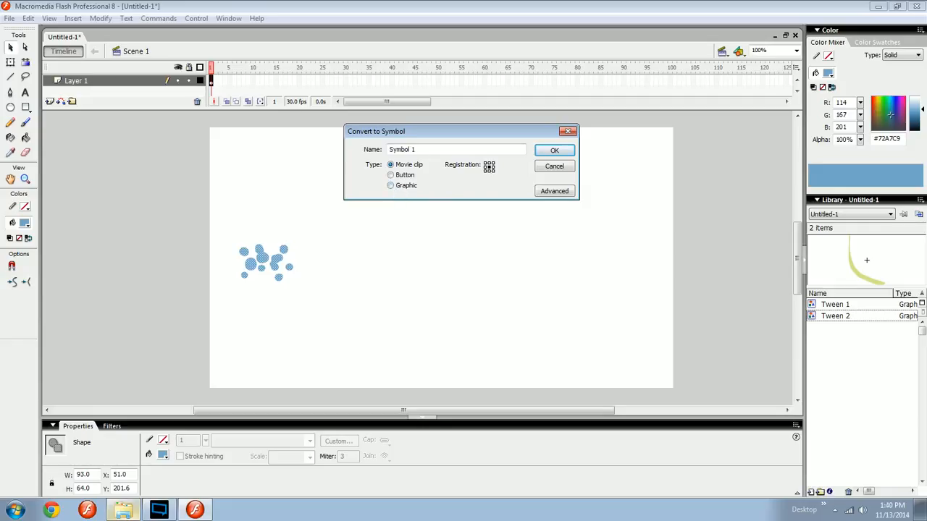
drag(423, 149, 342, 146)
text(gRAPE blued)
key(Return)
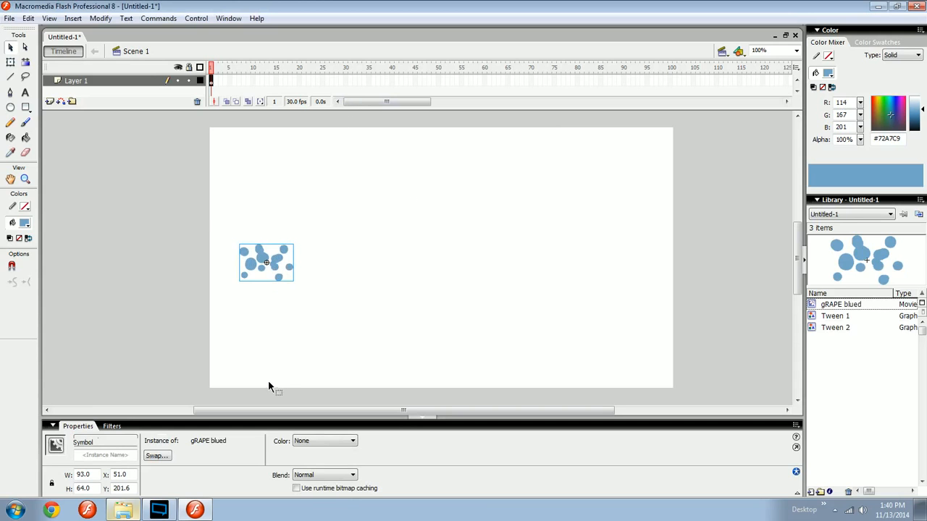
Move the dot cluster up to about X 53, Y 55.5 and insert a keyframe at frame 50
drag(275, 265, 277, 180)
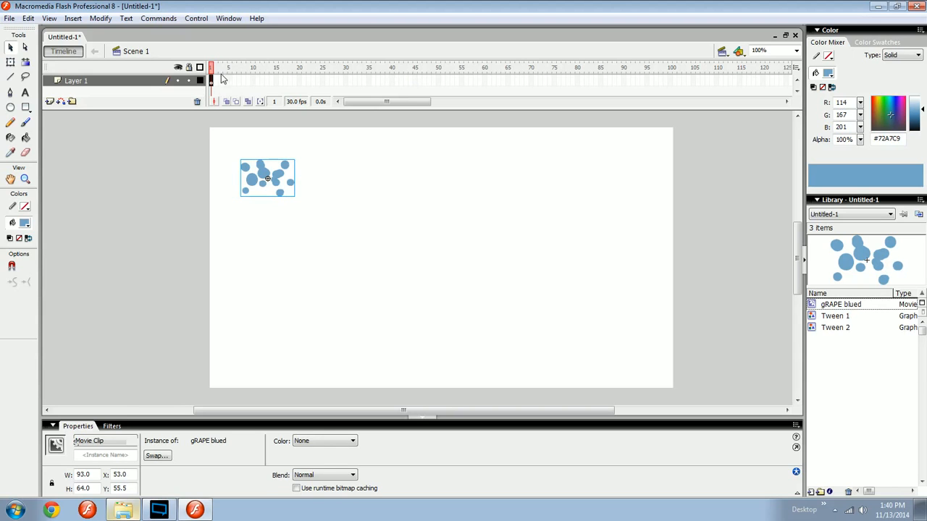
drag(223, 78, 417, 80)
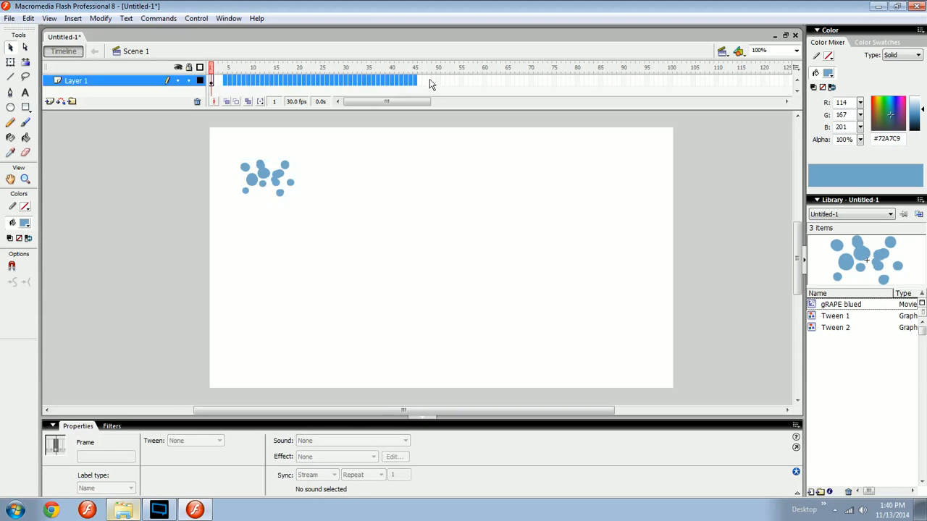
click(419, 79)
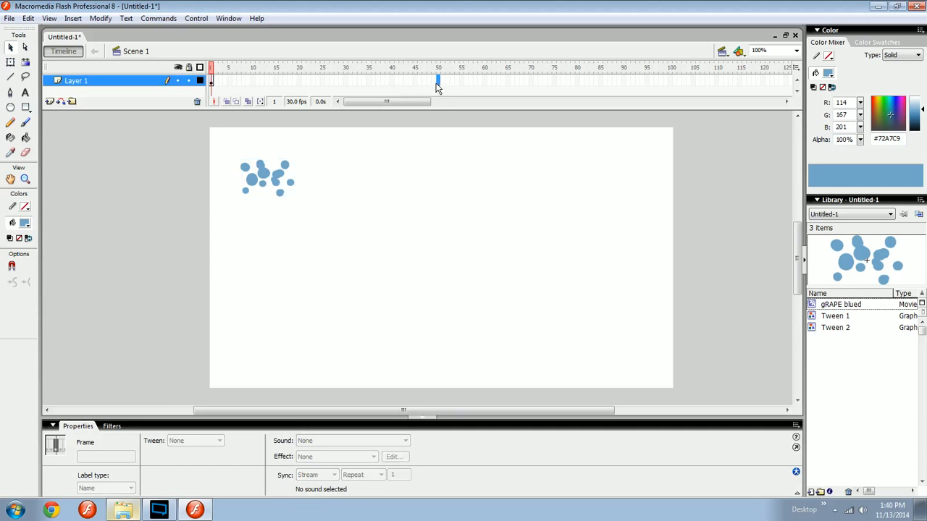
key(F6)
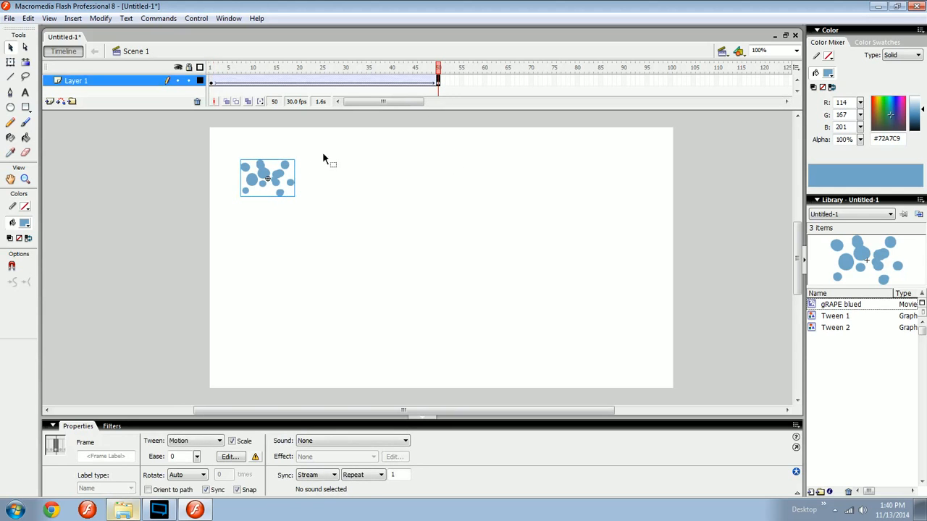
Remove the motion tween between frames 1 and 50, and move the frame 50 cluster straight down to about Y 357.6
right_click(341, 81)
click(380, 89)
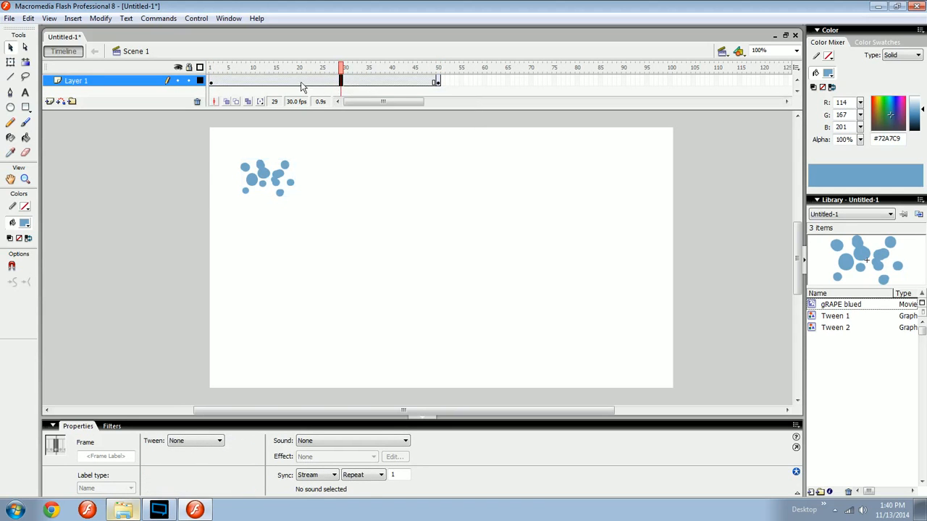
click(437, 81)
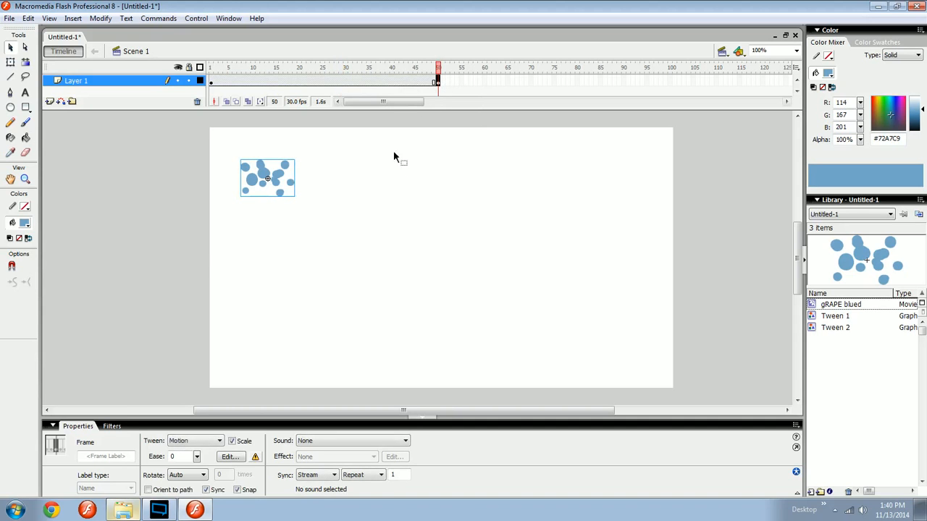
drag(280, 180, 281, 359)
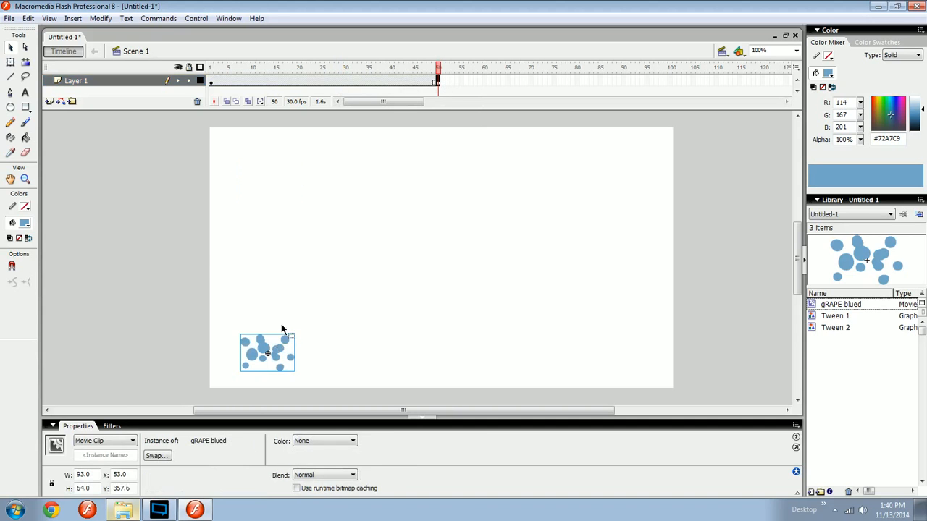
Play and step through frames 1 to 50 to examine how the cluster behaves between keyframes without a tween
click(400, 82)
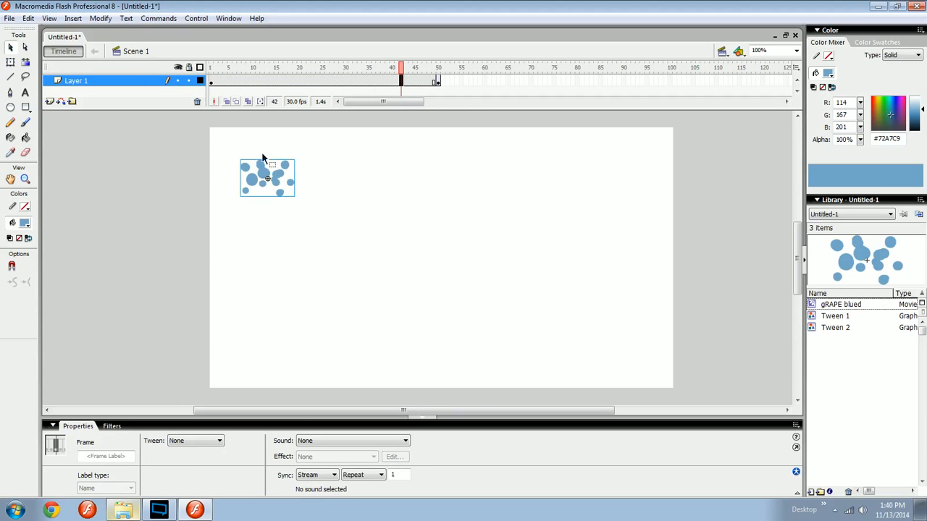
click(210, 81)
key(Return)
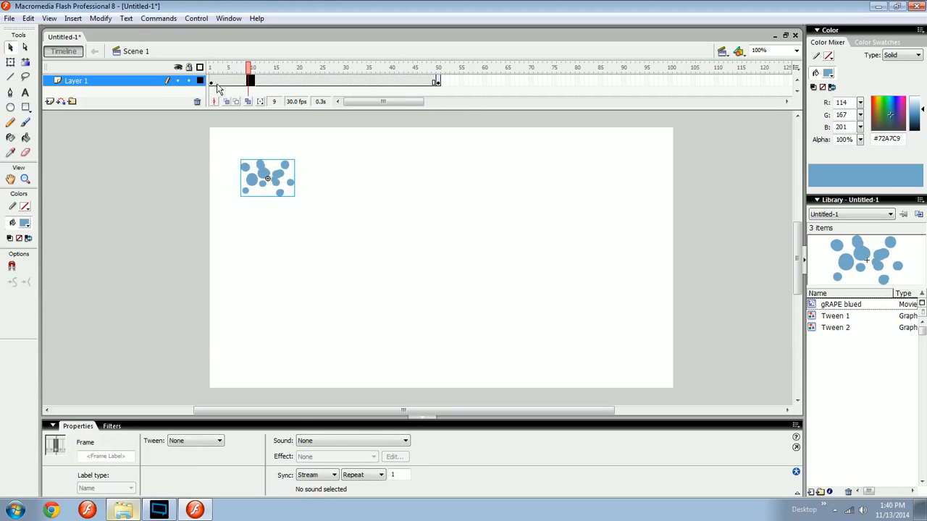
drag(219, 85, 433, 82)
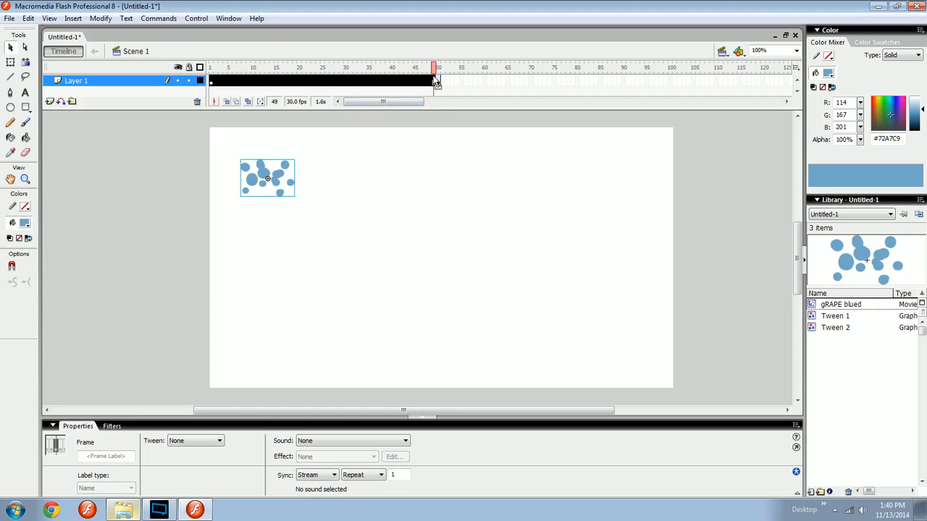
click(436, 83)
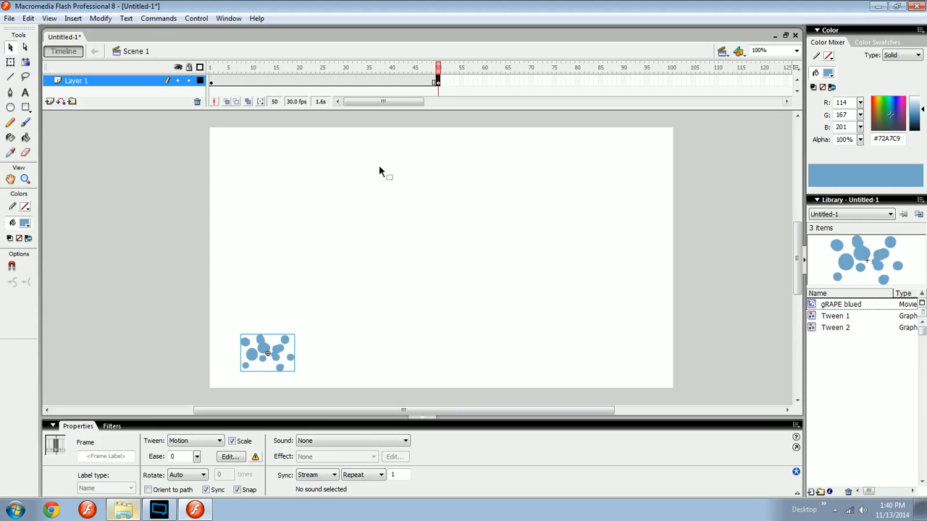
click(332, 83)
drag(258, 82, 417, 80)
click(436, 83)
click(215, 83)
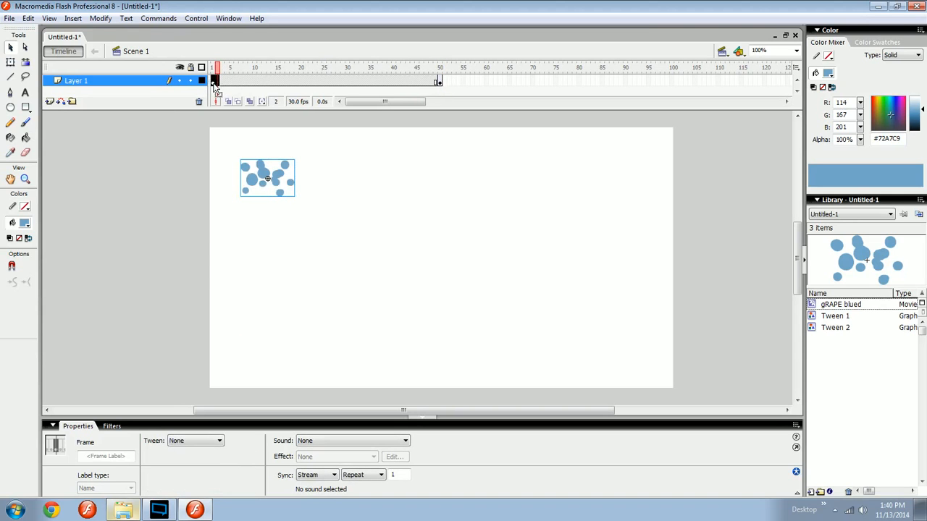
Set the tween type of the span between frames 1 and 50 to Motion
right_click(290, 74)
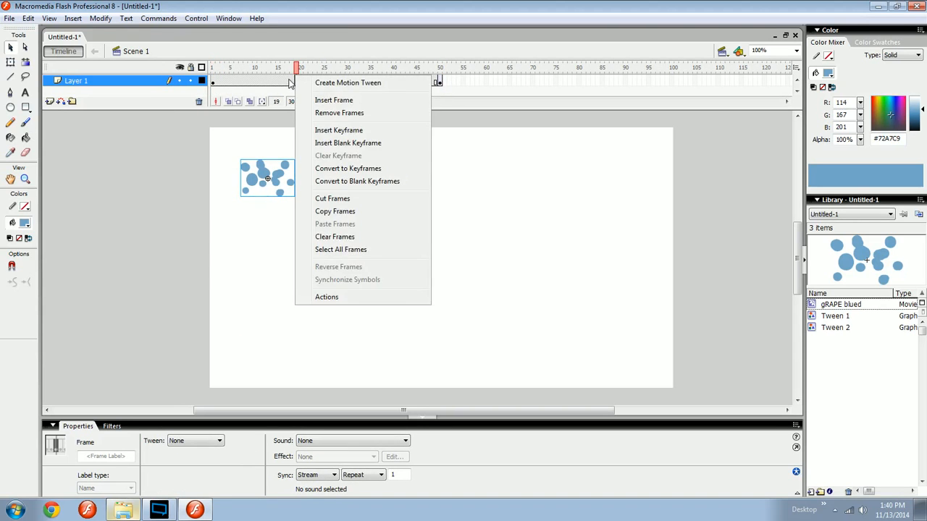
right_click(290, 82)
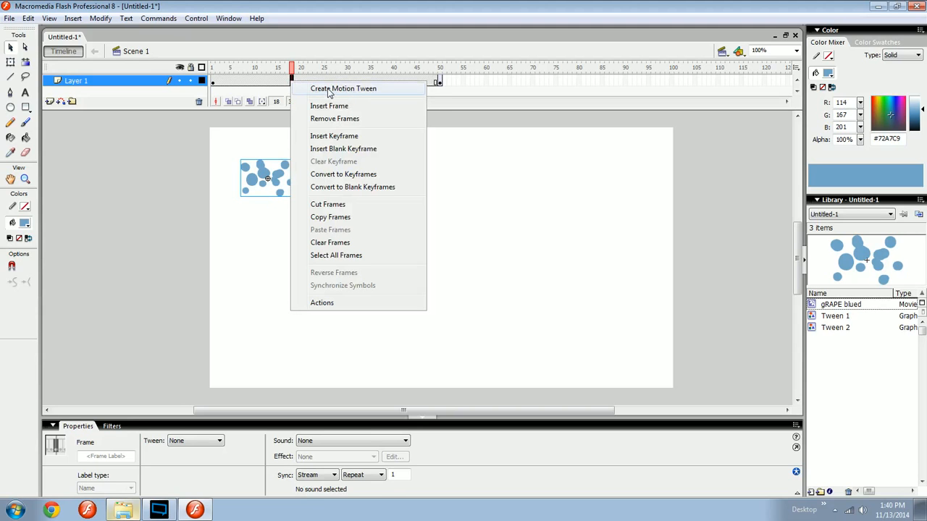
click(273, 83)
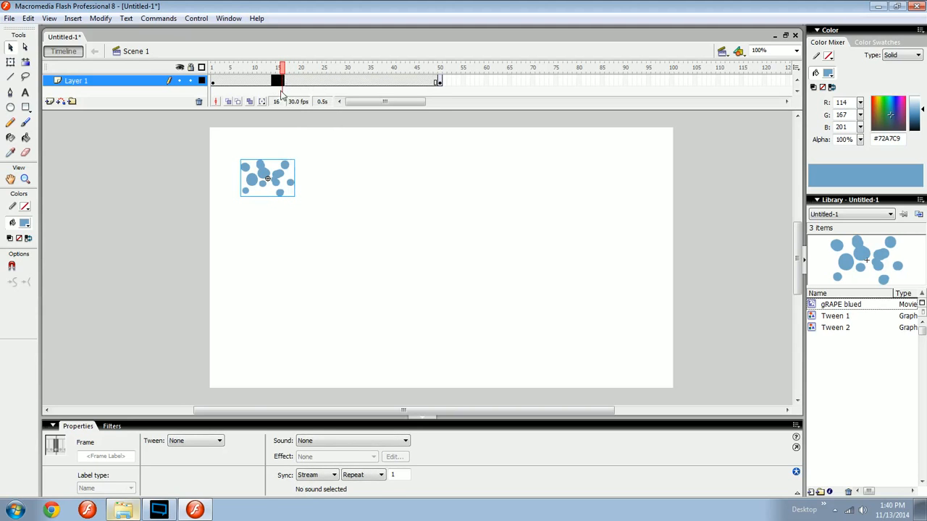
click(217, 441)
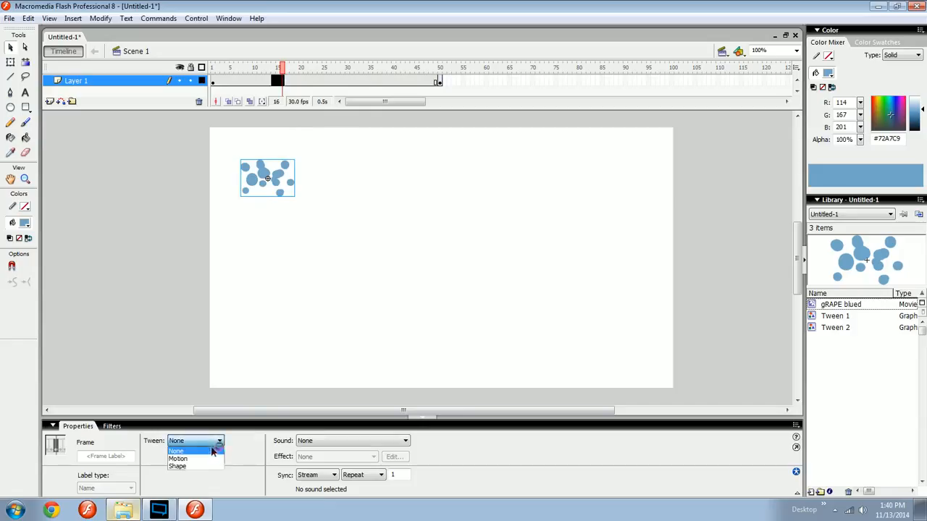
click(177, 459)
Play and scrub the cluster's motion tween with onion skinning on
drag(283, 72, 215, 76)
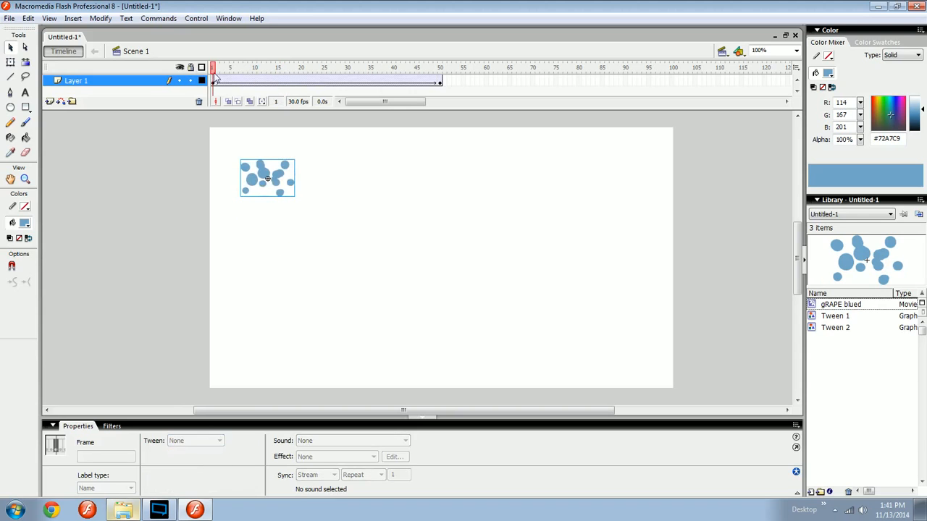
key(Return)
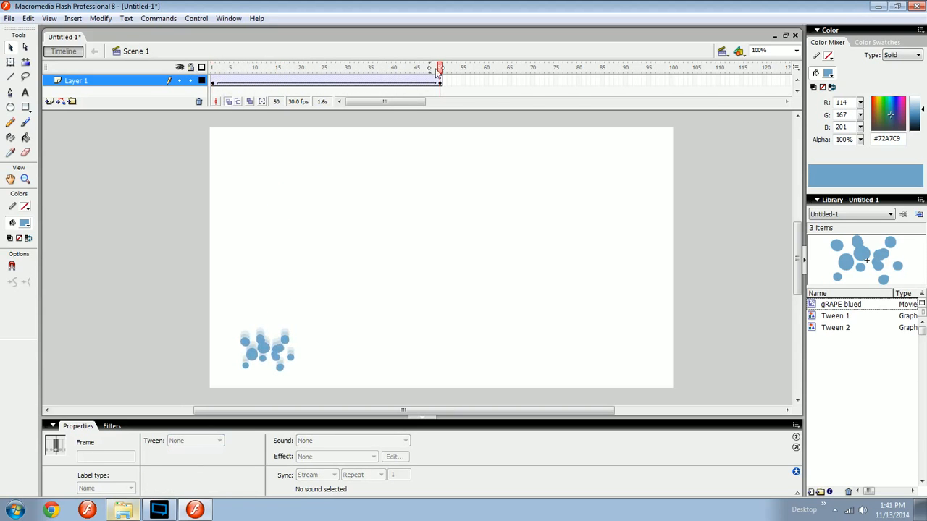
drag(437, 68, 274, 81)
key(Return)
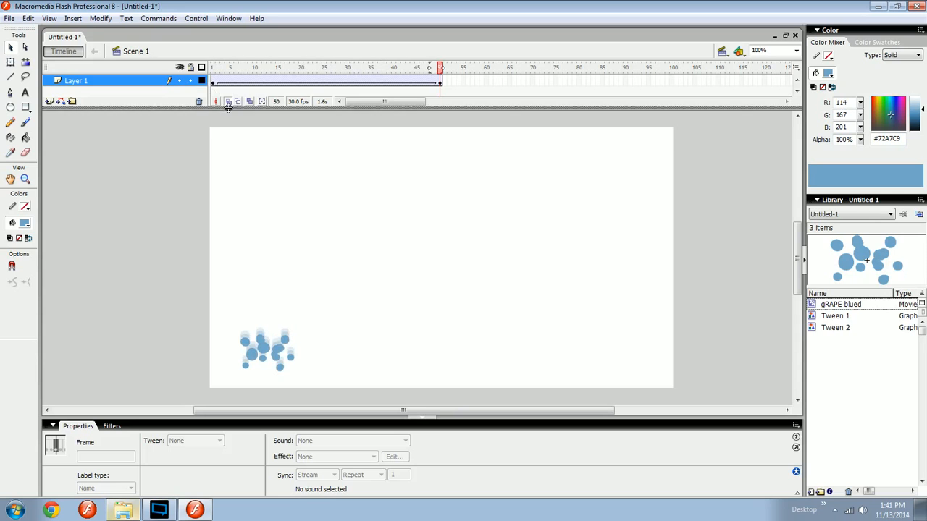
Add Layer 2 above Layer 1 and brush an olive #B7B762 scribble across the stage's upper middle on frame 1
drag(232, 108, 166, 134)
click(50, 126)
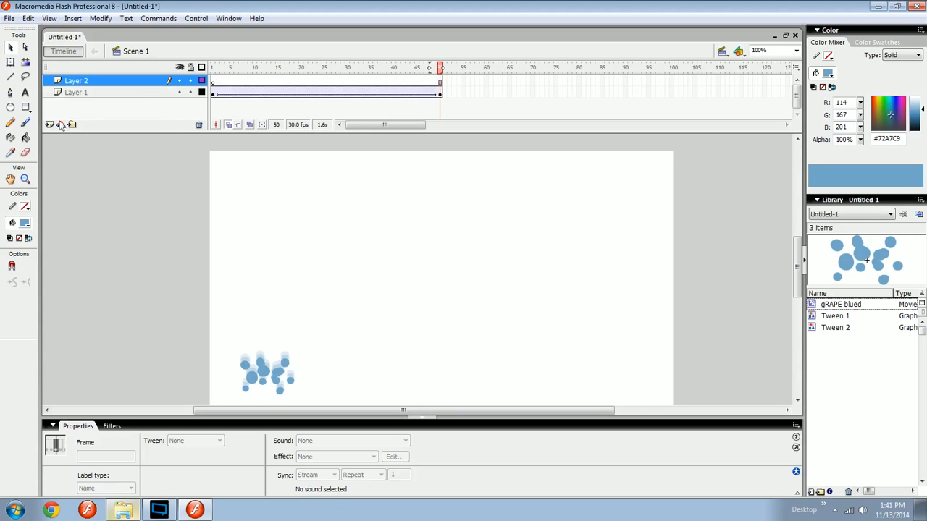
click(217, 81)
drag(466, 259, 409, 251)
key(b)
click(872, 117)
drag(890, 115, 876, 117)
mouse_move(356, 166)
mouse_down()
mouse_move(403, 170)
mouse_move(441, 201)
mouse_move(498, 216)
mouse_up()
key(v)
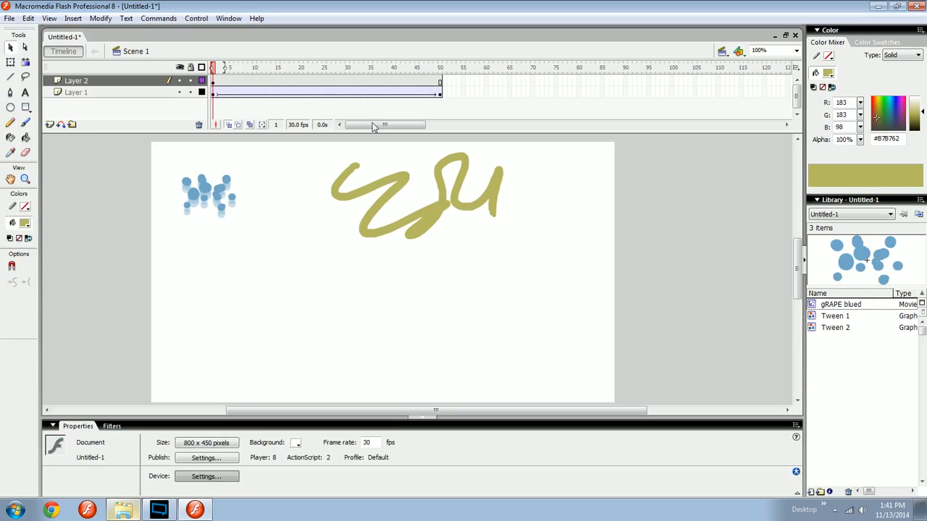
Insert a blank keyframe at frame 50 of Layer 2 and brush a different olive scribble in the stage's lower middle
click(441, 82)
key(F7)
key(b)
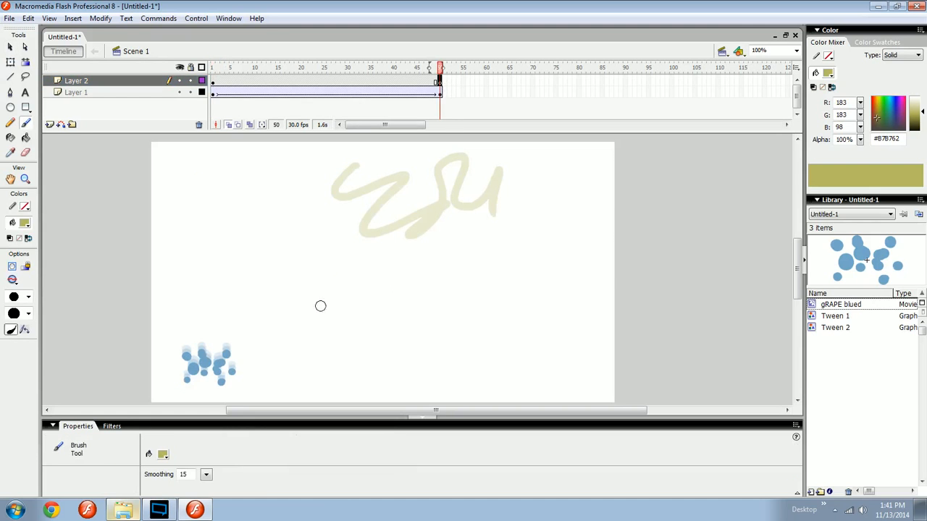
mouse_move(329, 286)
mouse_down()
mouse_move(484, 391)
mouse_move(470, 368)
mouse_up()
Apply a Shape tween between the two scribbles on Layer 2 and play it back
click(356, 82)
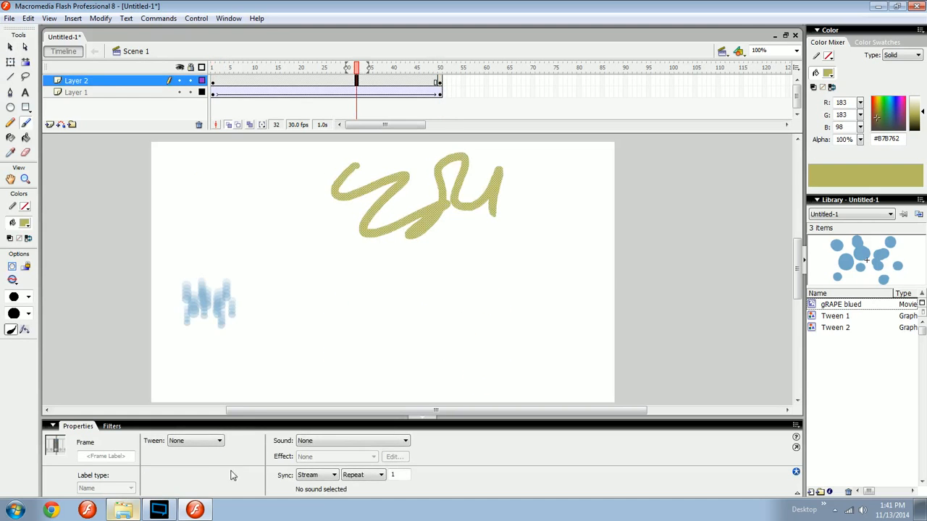
click(194, 441)
click(193, 467)
key(Return)
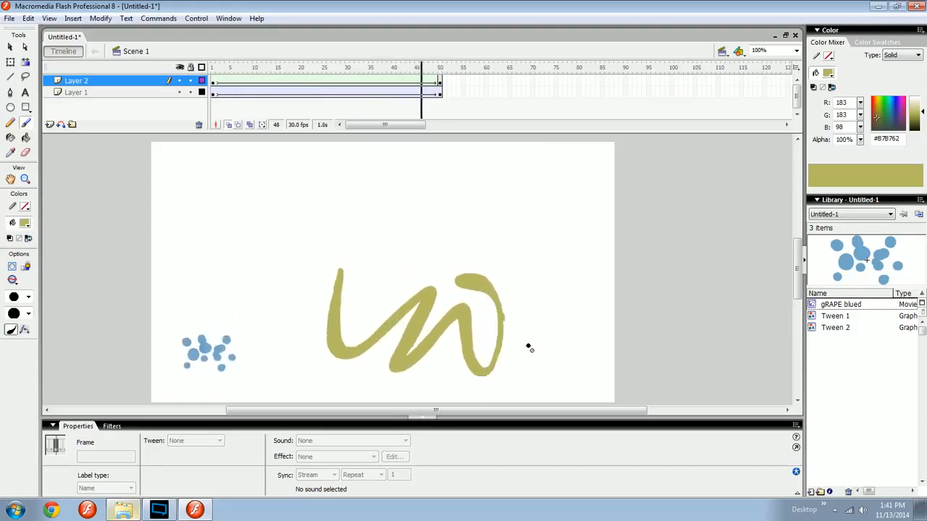
Undo the Shape tween on Layer 2 and inspect its start and end keyframes and the frames between them
key(v)
key(ctrl+z)
key(ctrl+z)
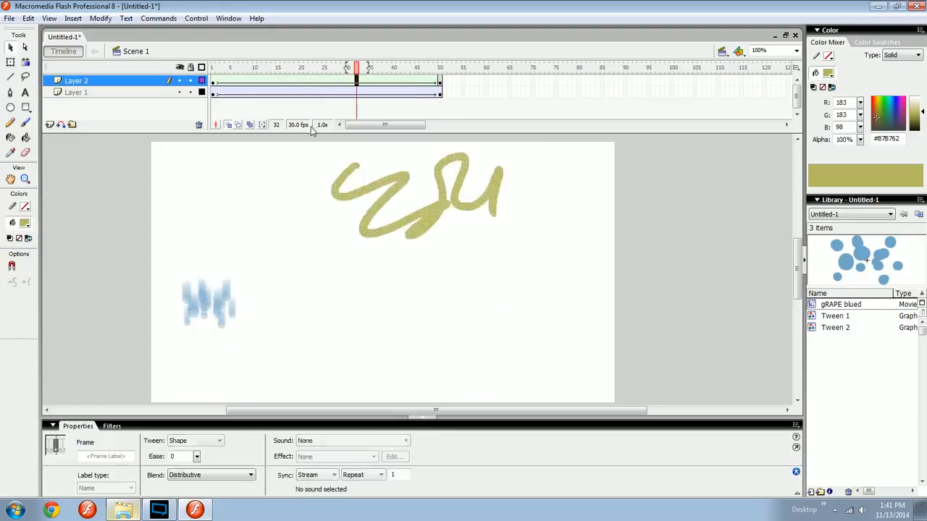
right_click(292, 77)
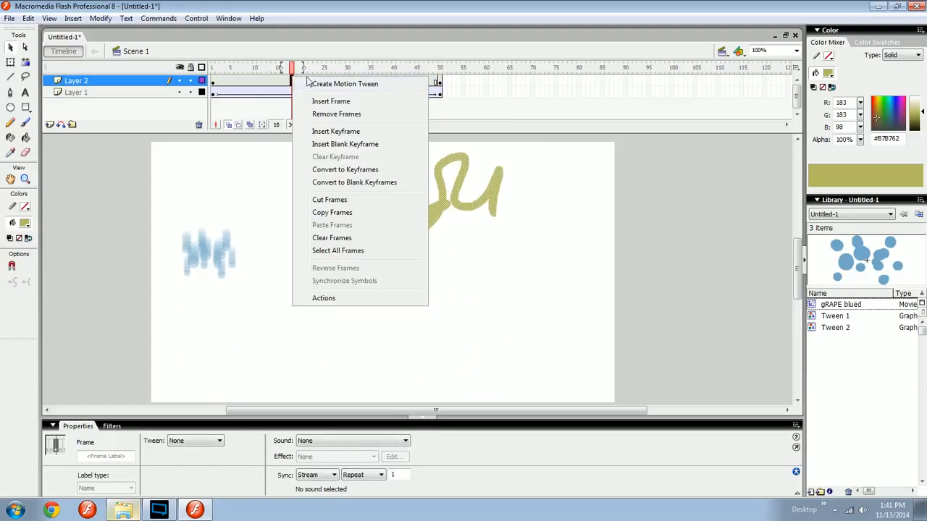
click(246, 77)
click(227, 77)
click(213, 81)
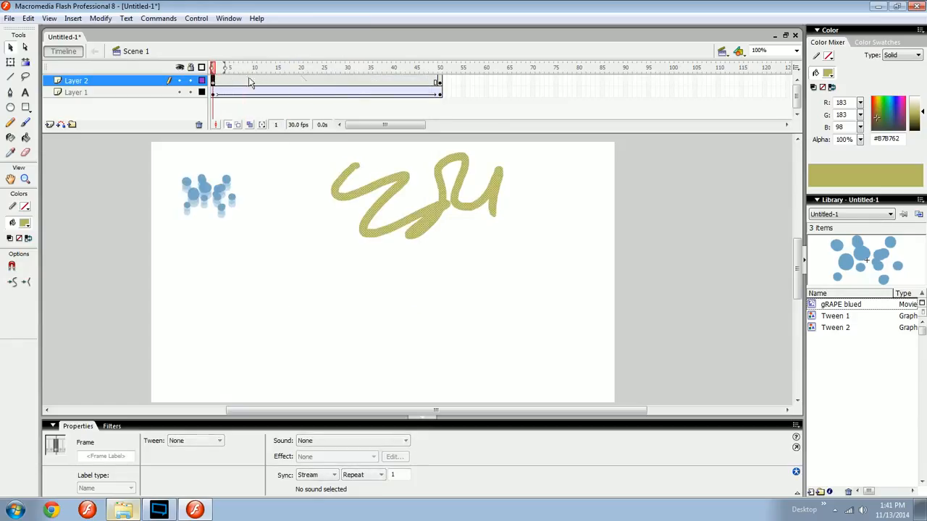
click(438, 80)
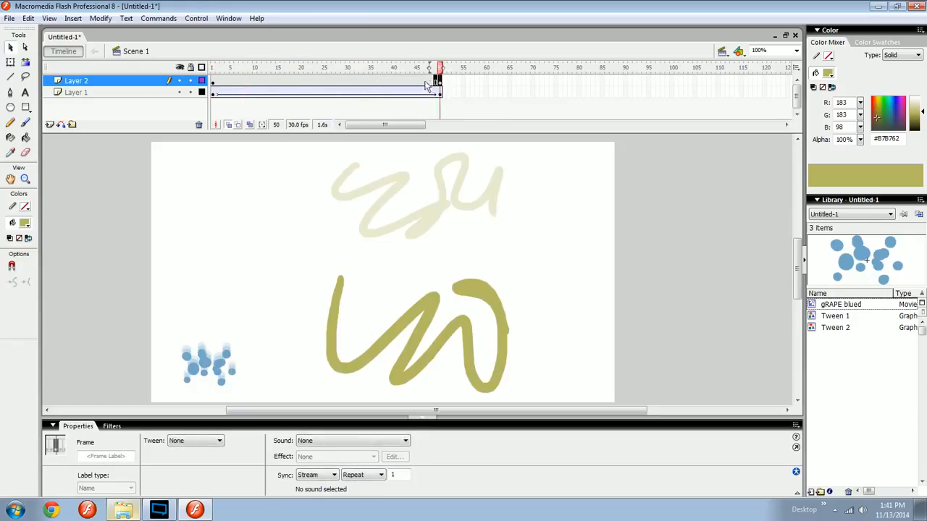
click(381, 81)
click(281, 78)
Apply a Shape tween to the frames between Layer 2's two keyframes and view the available Blend options
drag(282, 78, 342, 82)
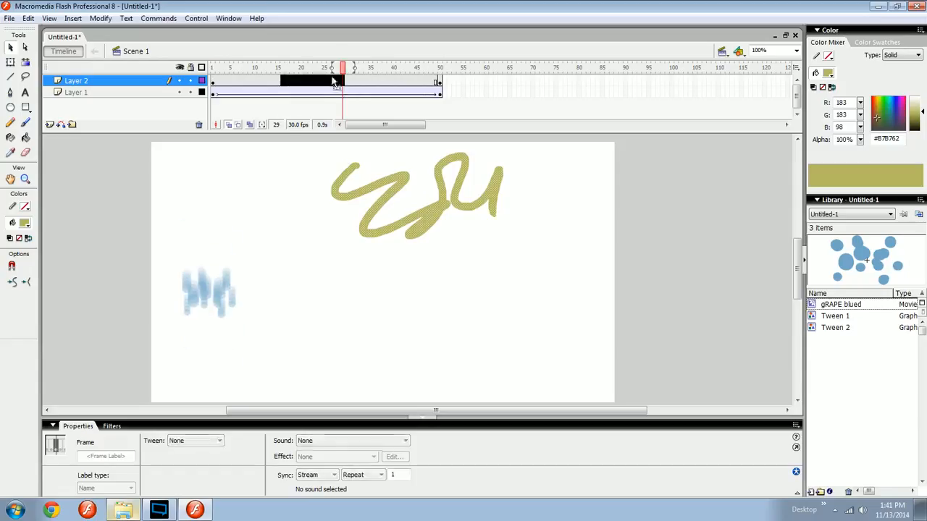
click(207, 441)
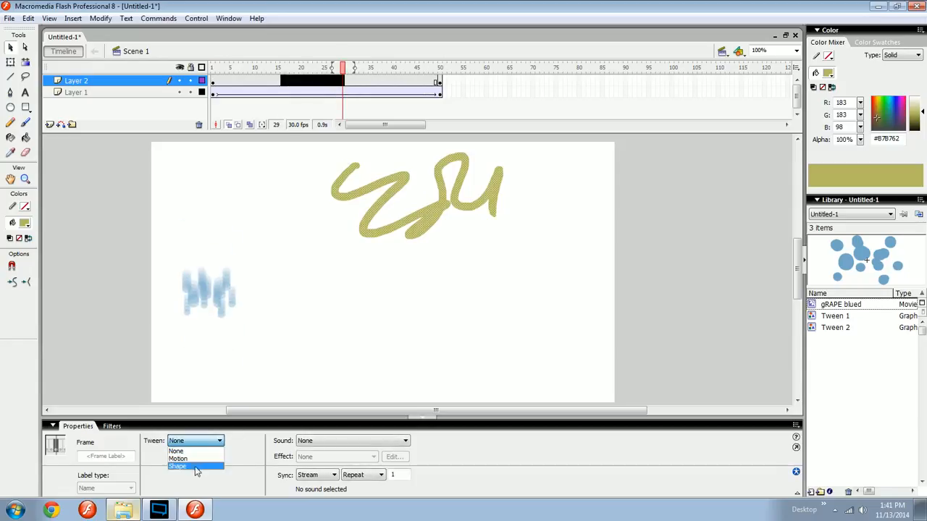
click(194, 467)
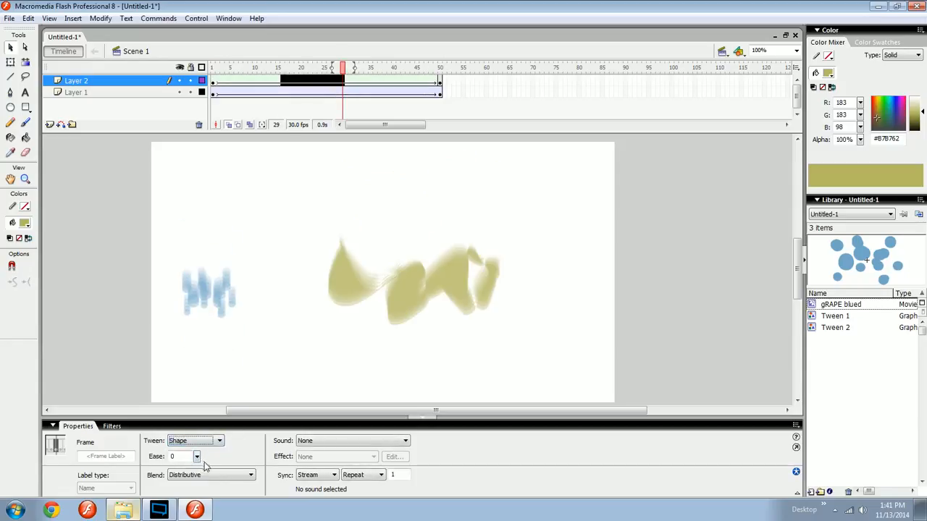
click(203, 476)
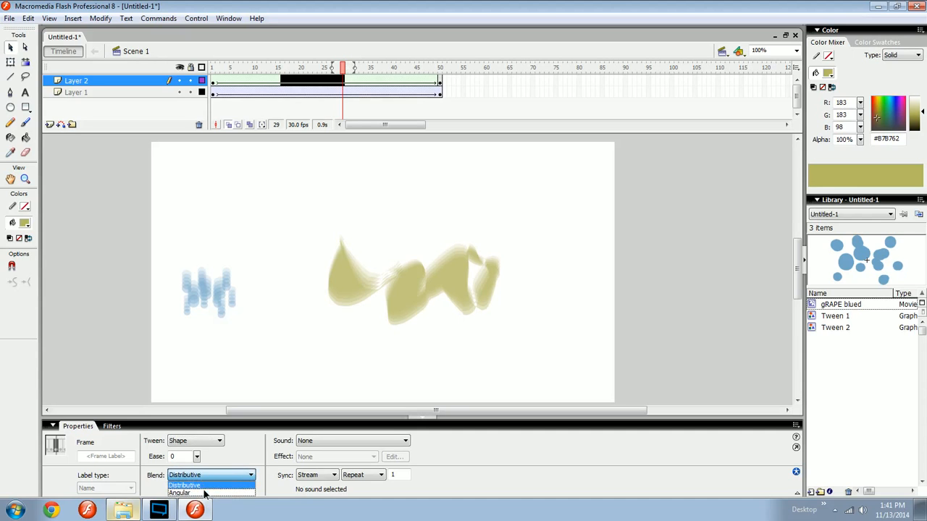
click(233, 459)
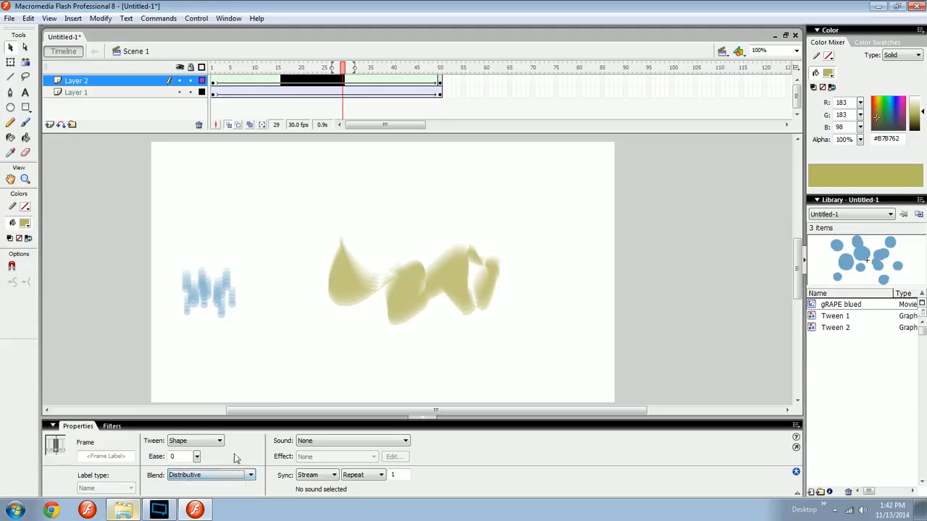
Recolor the frame 50 scribble on Layer 2 to red #C65353 and play the color-changing shape tween from the start
drag(410, 67, 450, 67)
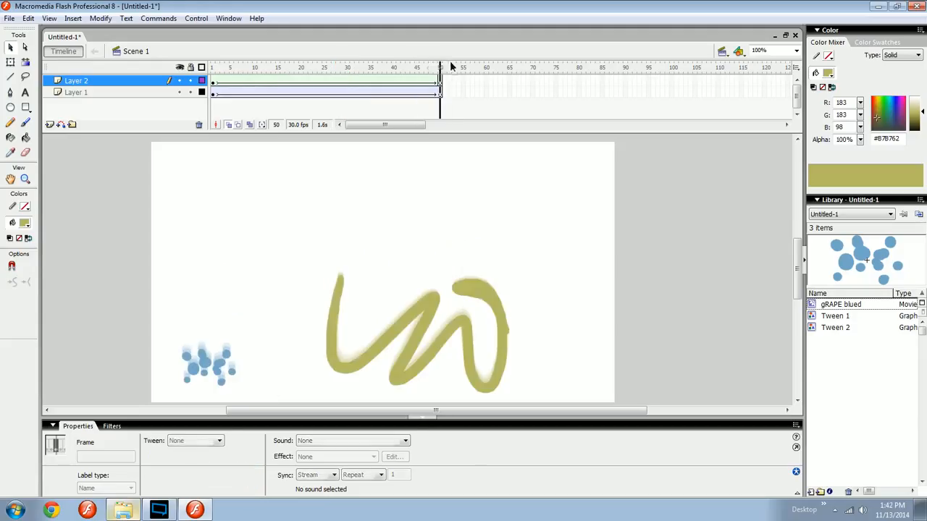
click(478, 287)
drag(883, 106, 871, 113)
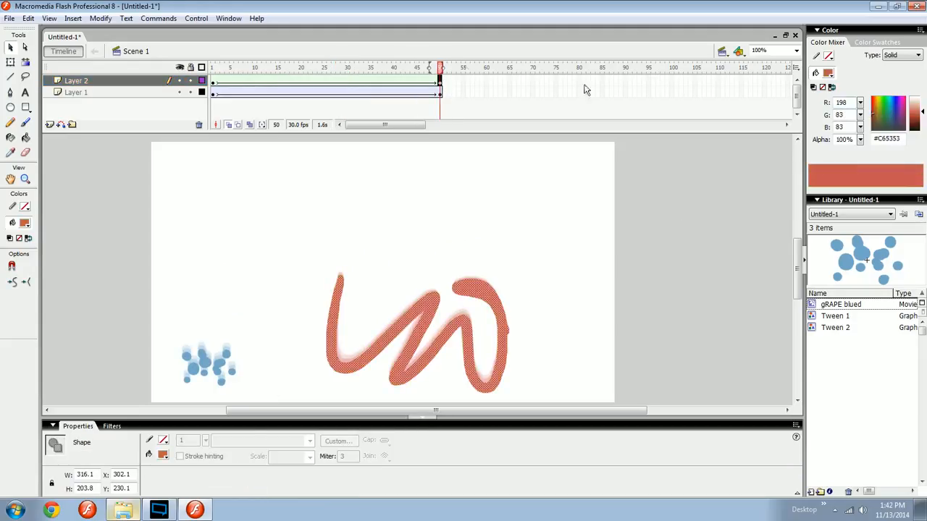
drag(383, 67, 212, 81)
click(642, 258)
key(Return)
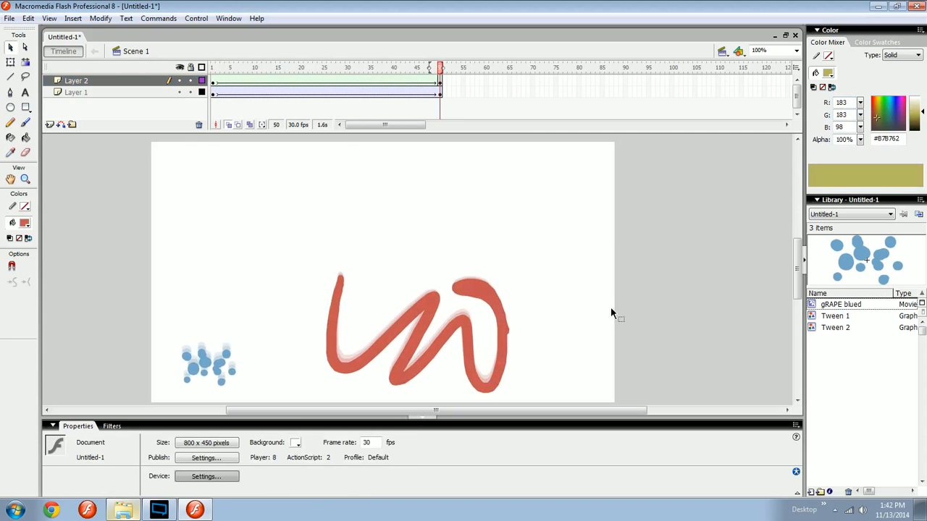
click(233, 81)
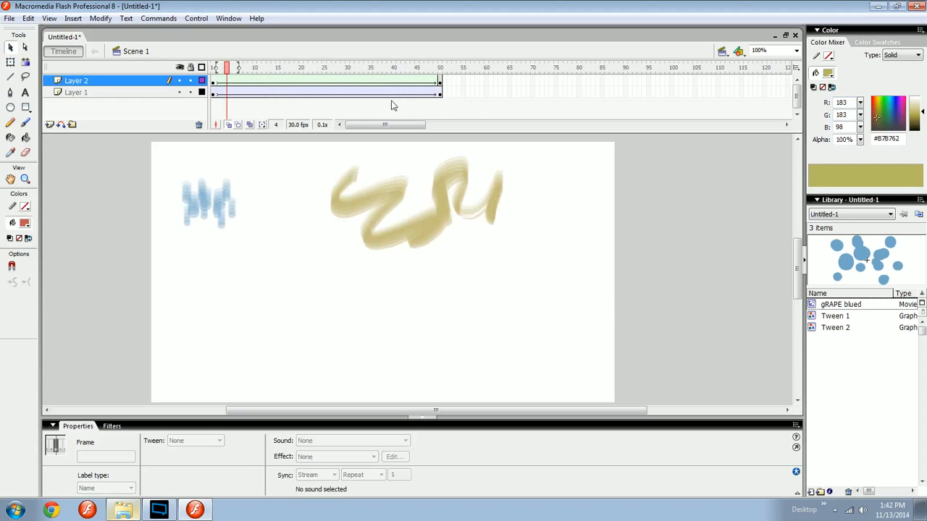
Replace the scribble on frame 1 of Layer 2 with a red smile-shaped brush curve in the stage's upper middle
click(215, 80)
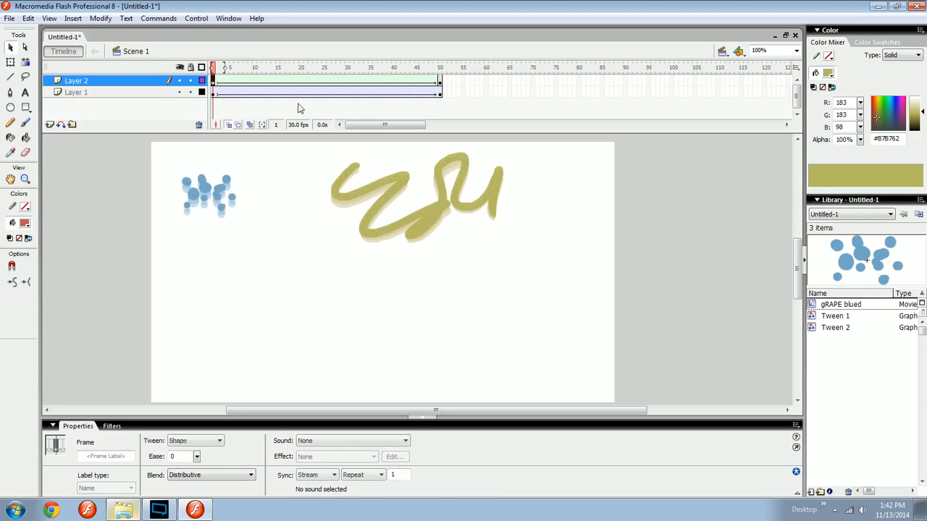
key(Delete)
key(b)
mouse_move(373, 181)
mouse_down()
mouse_move(459, 200)
mouse_move(483, 177)
mouse_up()
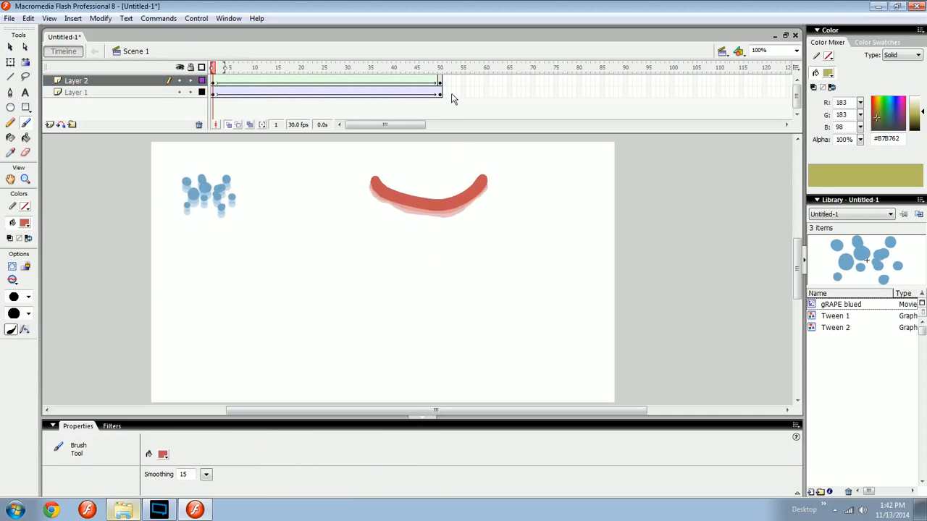
Replace the frame 50 scribble on Layer 2 with a red brushed arch in the stage's lower middle and play the tween
click(441, 81)
key(Delete)
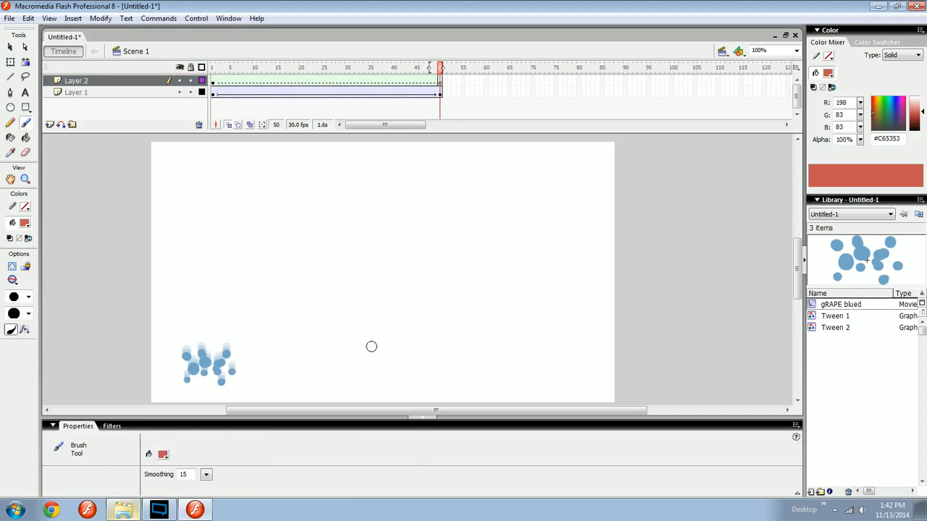
drag(372, 346, 469, 349)
mouse_move(391, 67)
mouse_down()
mouse_move(217, 71)
mouse_move(397, 69)
mouse_up()
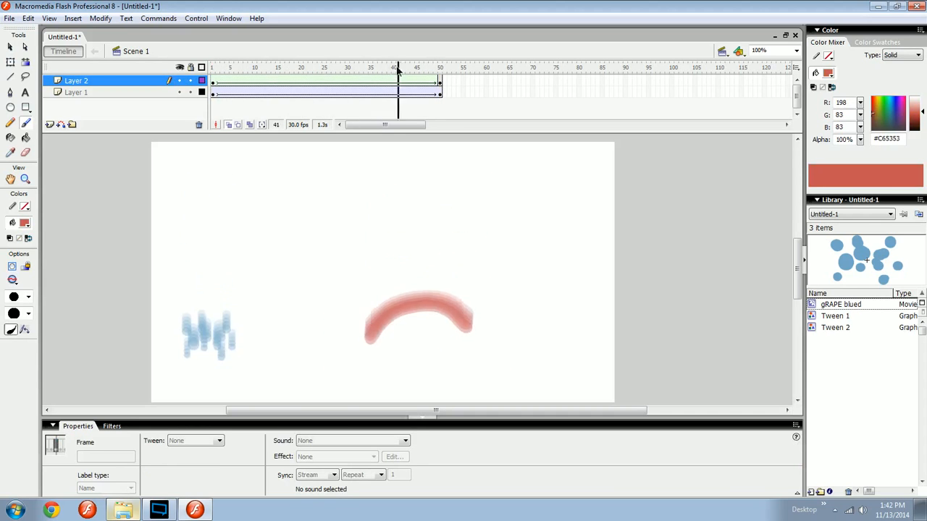
key(Return)
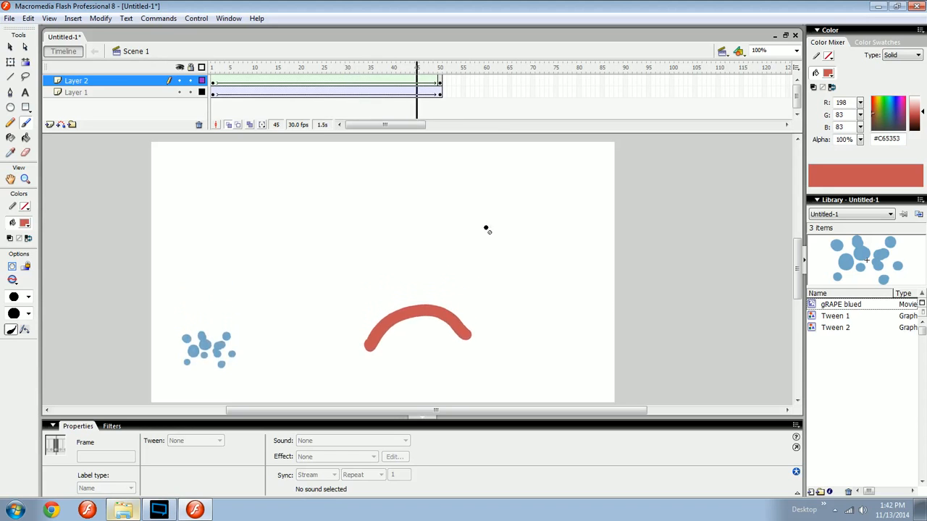
Brush a loop with a short tail onto the start of the red curve on frame 1 and replay the shape tween
drag(380, 69, 166, 71)
mouse_move(377, 181)
mouse_down()
mouse_move(379, 168)
mouse_move(378, 184)
mouse_move(341, 194)
mouse_up()
key(Return)
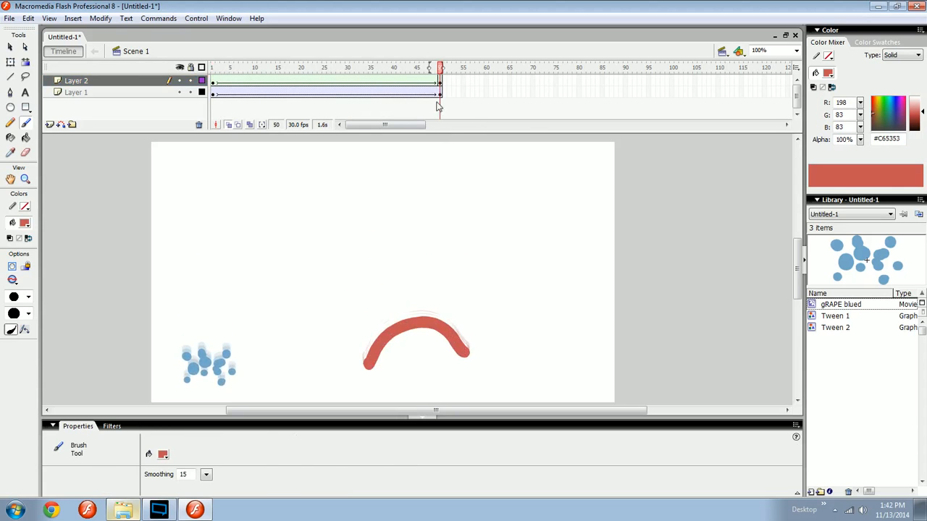
drag(437, 69, 143, 108)
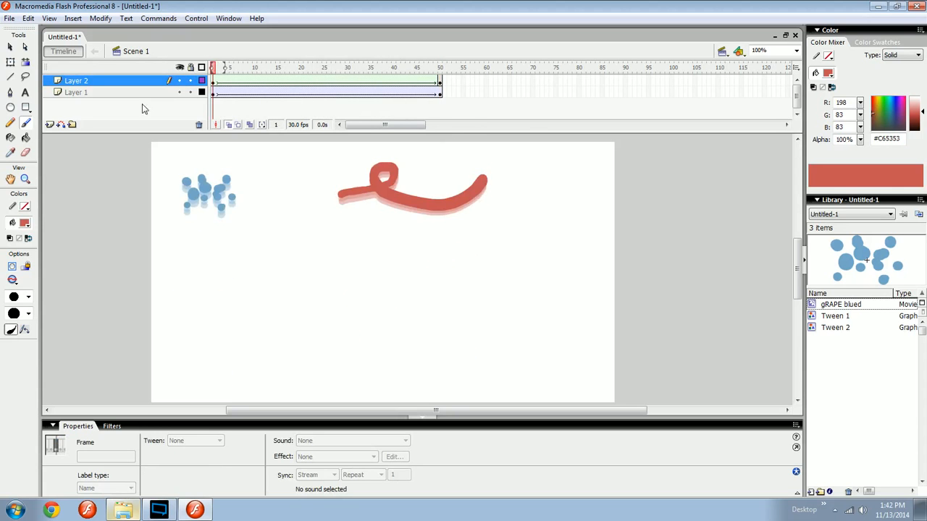
Delete Layer 2 and return the playhead to frame 1 of Layer 1
click(198, 123)
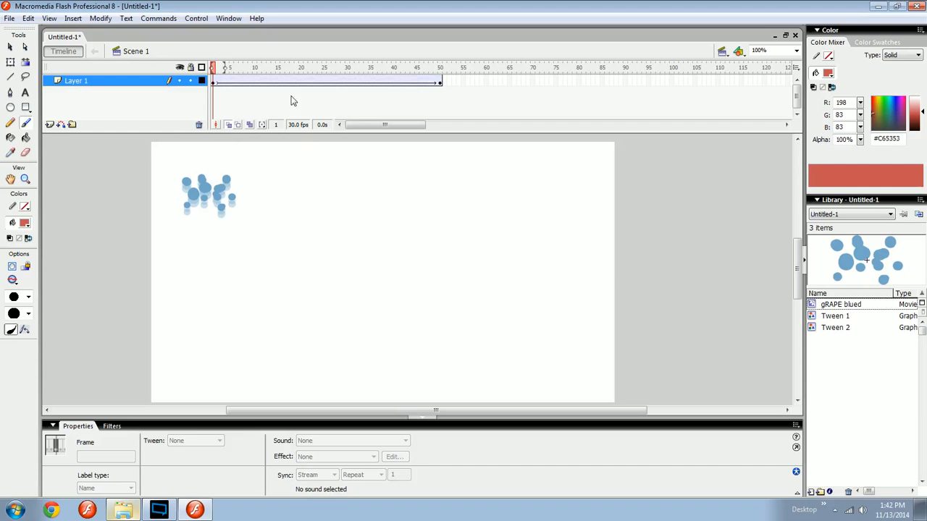
key(v)
drag(268, 83, 192, 75)
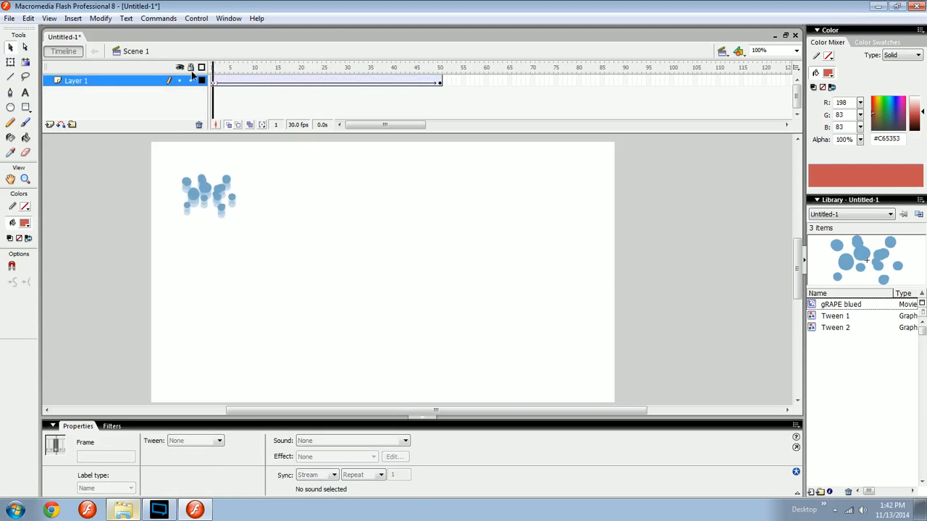
Examine the tweened frames and end keyframe of the cluster's motion tween on Layer 1
click(261, 81)
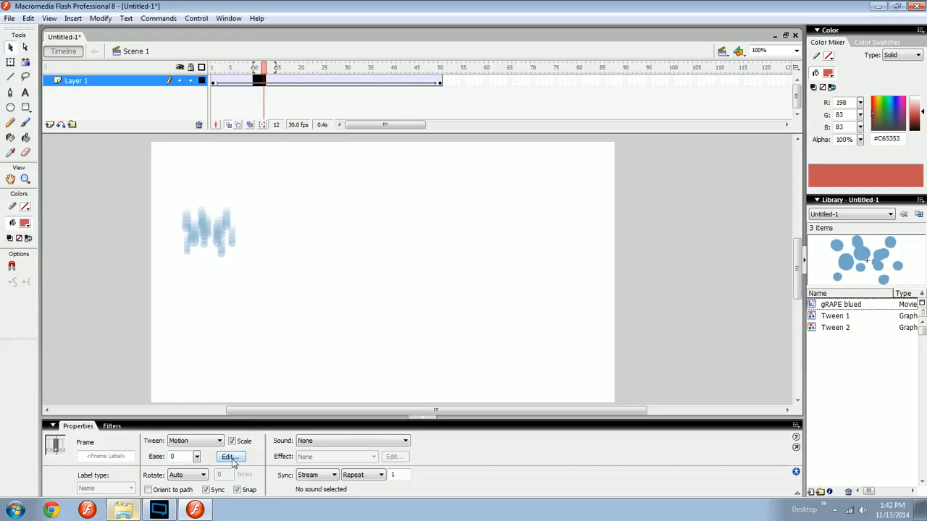
click(301, 82)
click(256, 82)
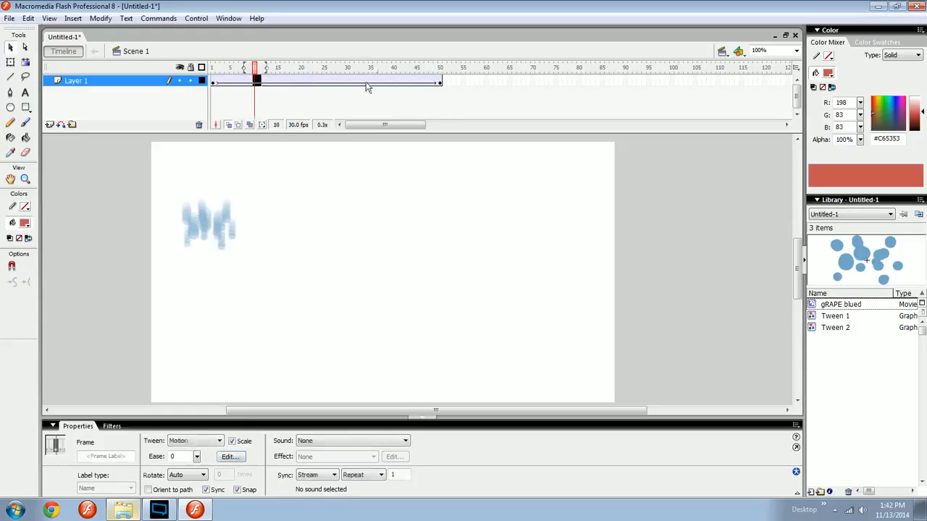
click(366, 82)
click(439, 82)
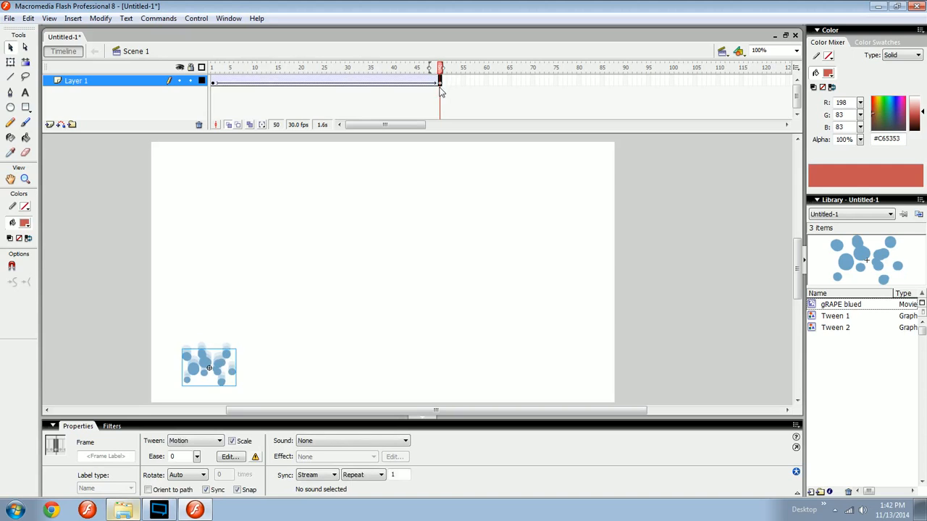
Apply a custom ease to the motion tween, pulling the curve's start handle horizontally to about frame 38 and its end handle straight down to about 28%
click(357, 82)
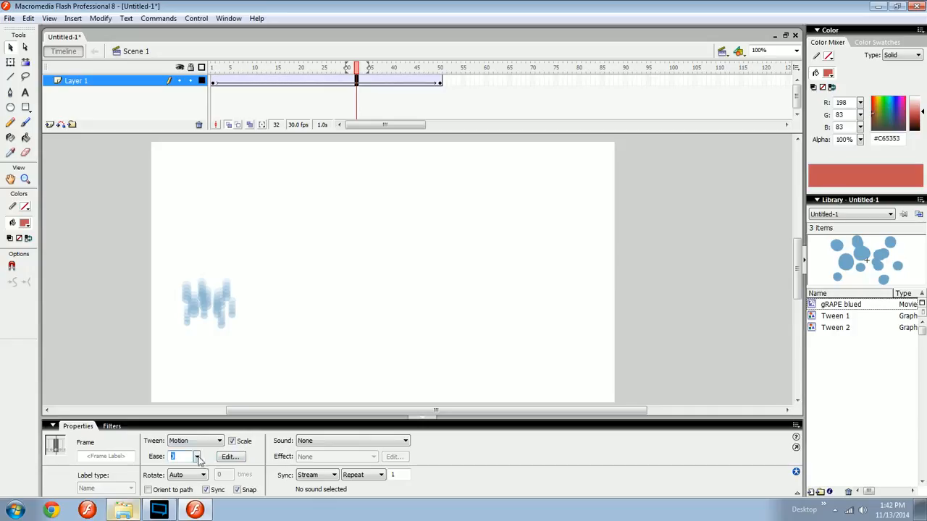
mouse_move(197, 462)
mouse_down()
mouse_move(192, 396)
mouse_move(202, 464)
mouse_up()
click(228, 457)
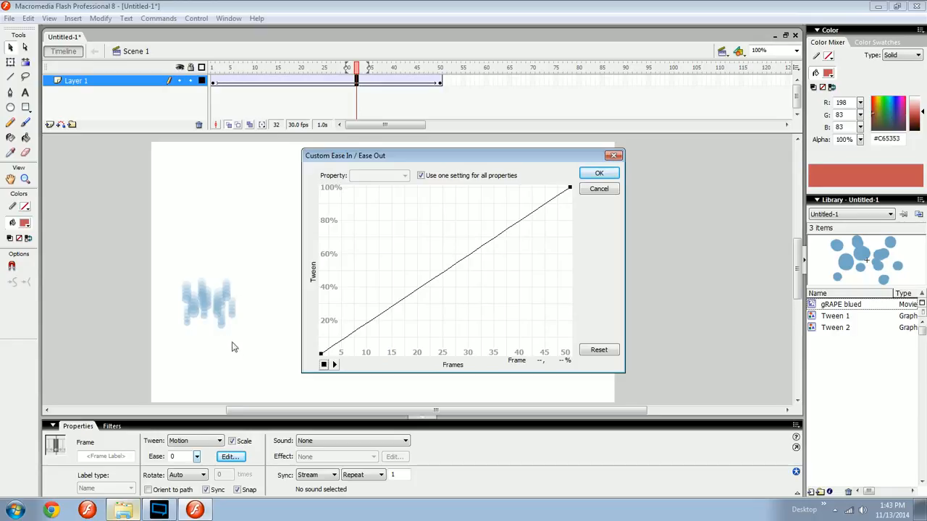
click(322, 354)
drag(404, 300, 512, 401)
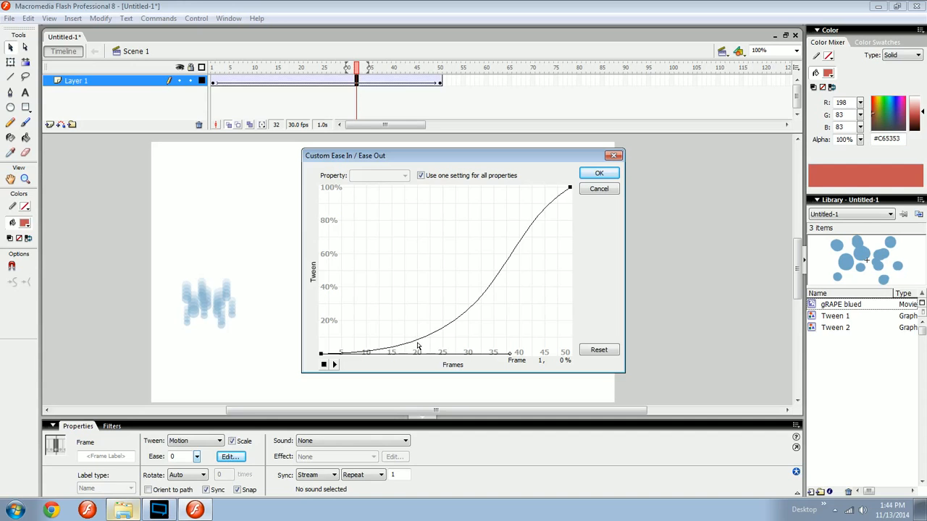
click(570, 189)
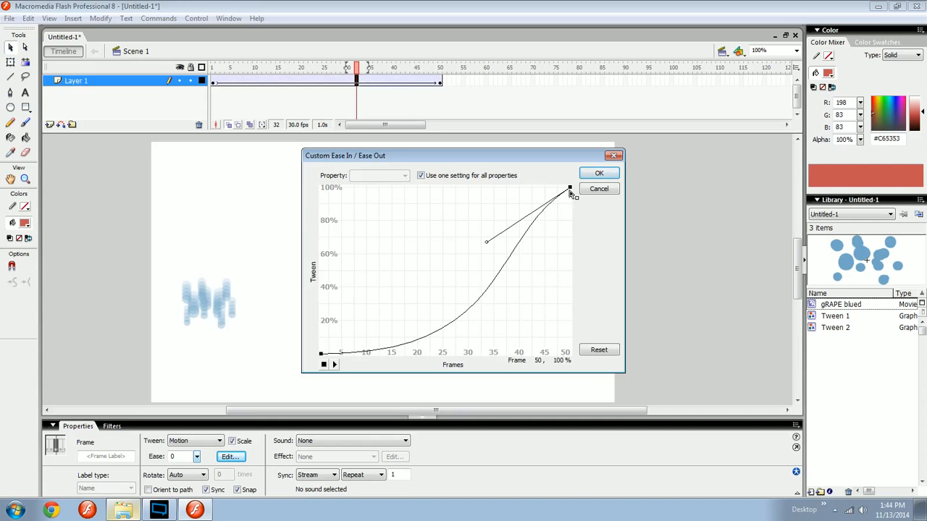
drag(496, 239, 605, 308)
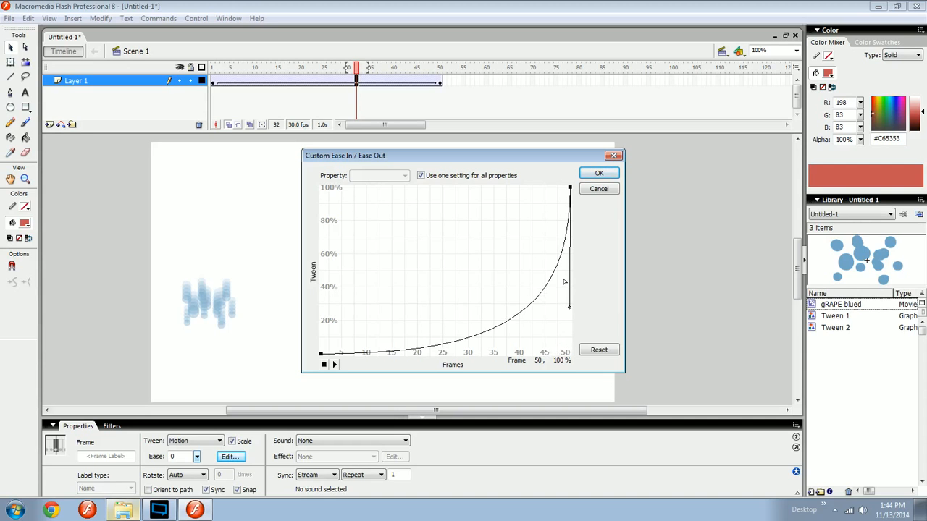
click(597, 176)
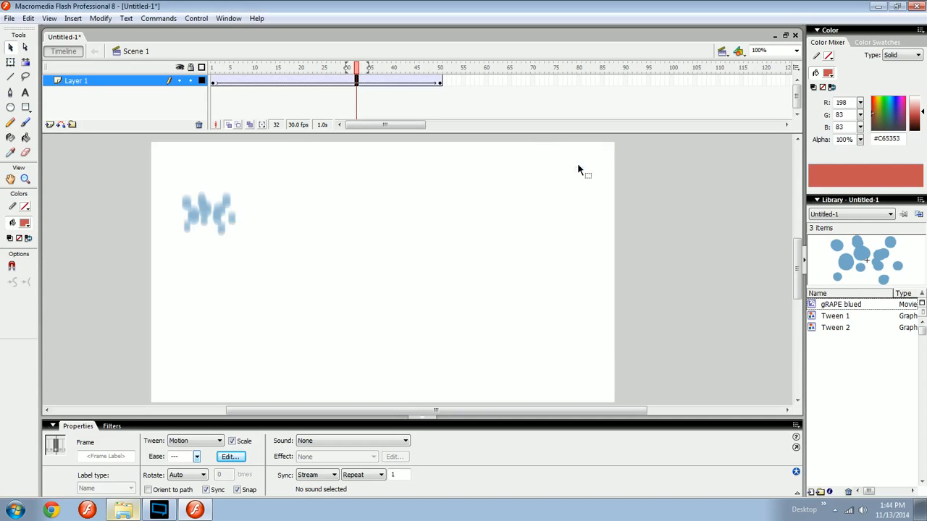
Play the custom-eased motion tween twice from frame 1
click(214, 81)
key(Return)
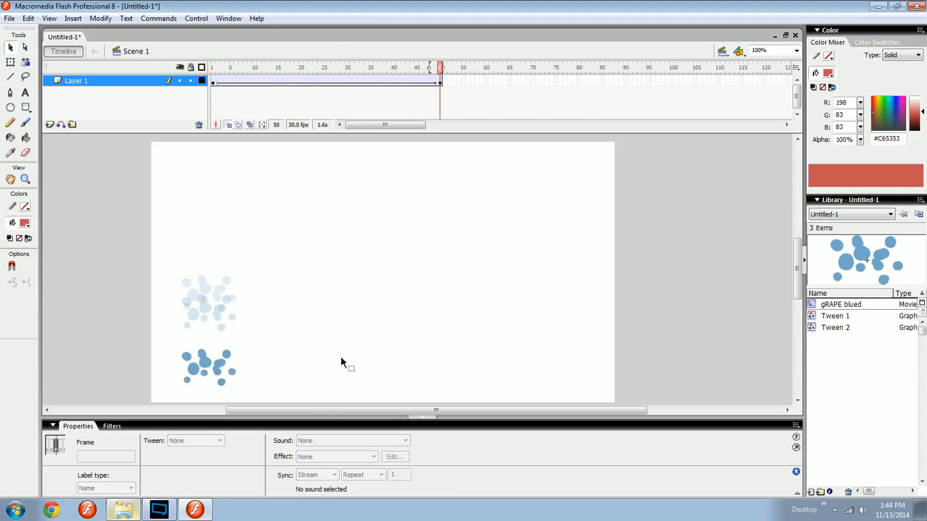
drag(438, 69, 189, 63)
key(Return)
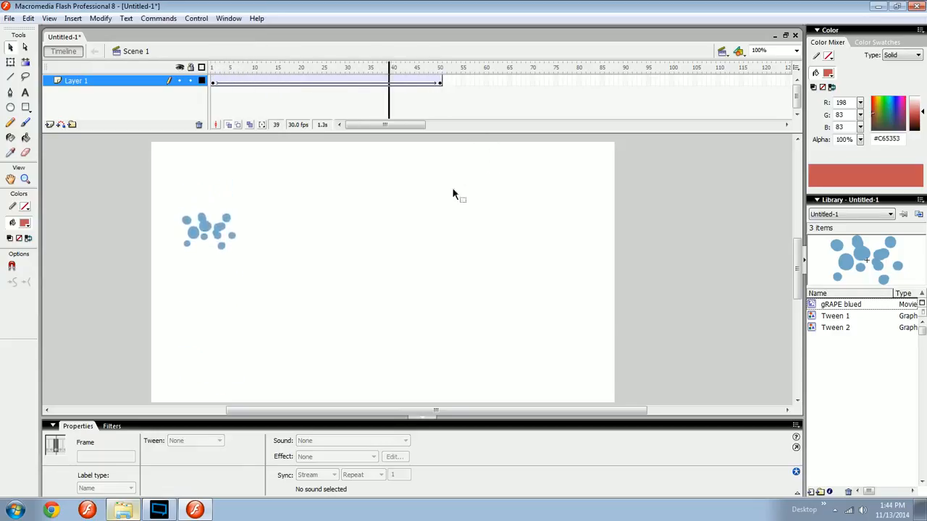
Set the Ease of Layer 1's motion tween to -100 (in)
click(368, 83)
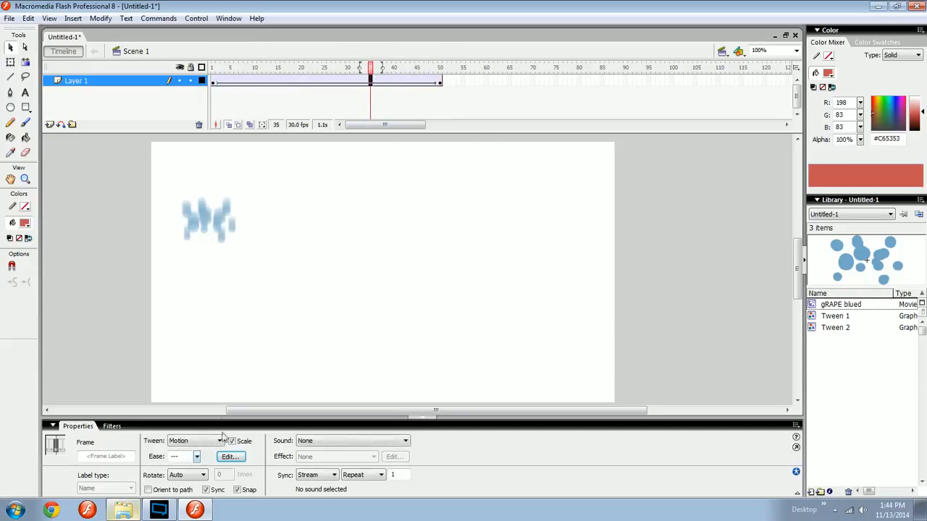
drag(197, 456, 200, 511)
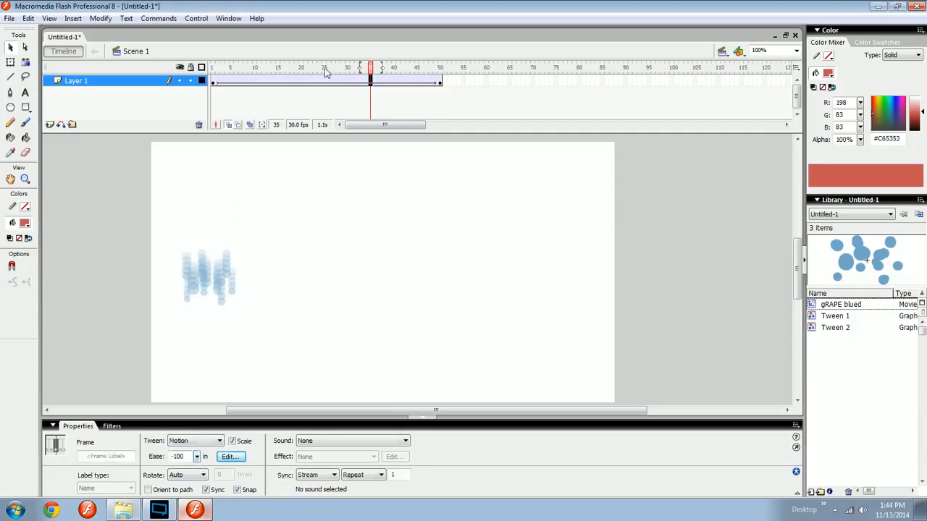
Apply a custom ease with the start handle pulled horizontally to frame 50 and the end handle straight down to about 42%, and play the tween
key(Return)
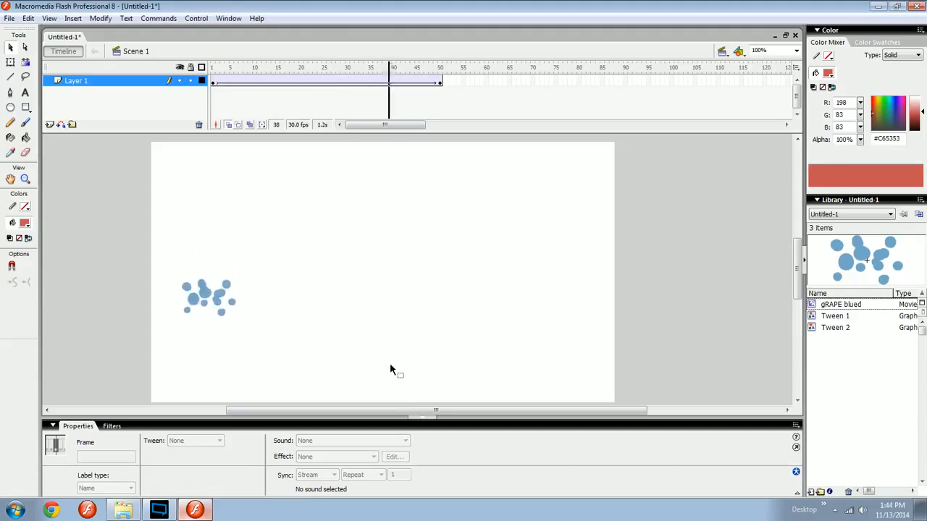
click(263, 81)
click(228, 456)
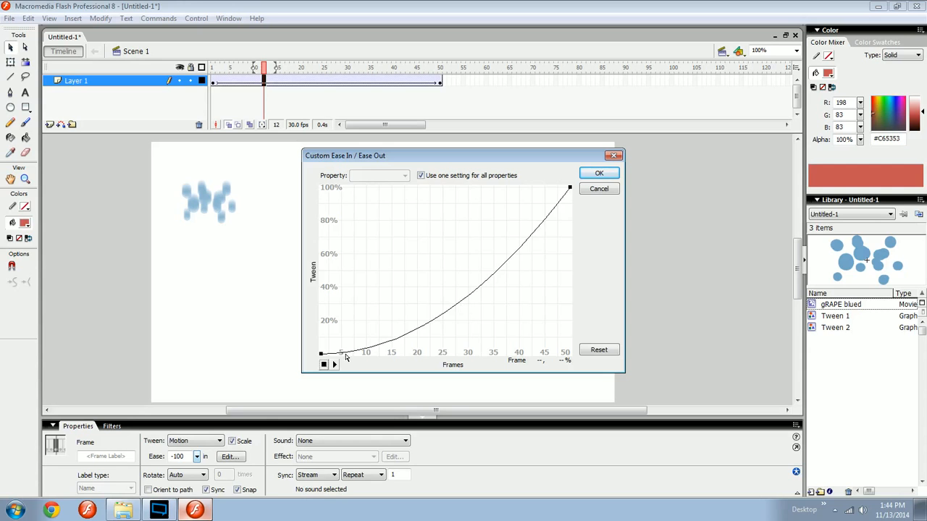
drag(326, 355, 579, 367)
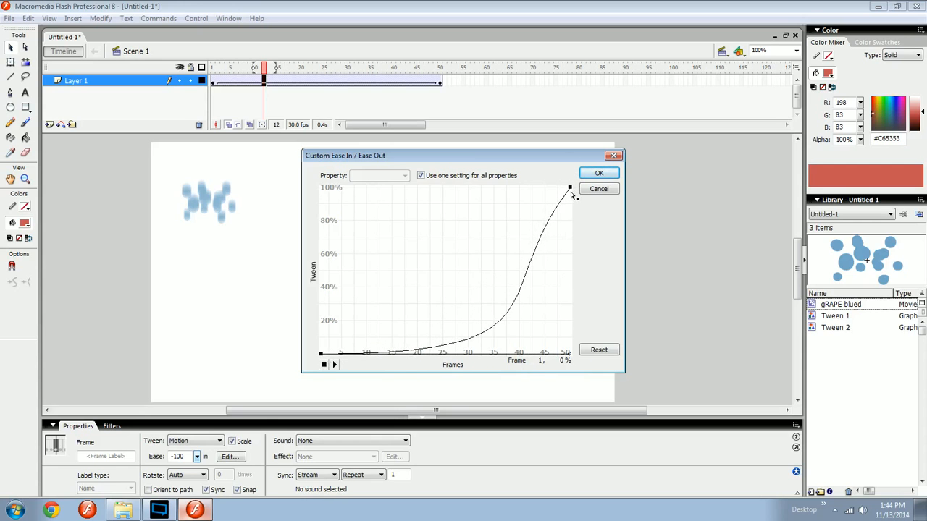
drag(571, 188, 589, 284)
key(Return)
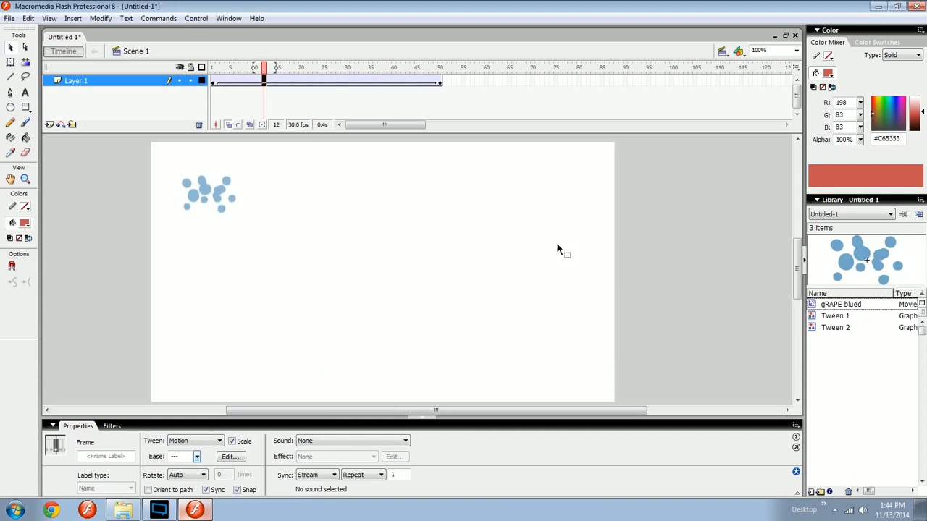
key(Return)
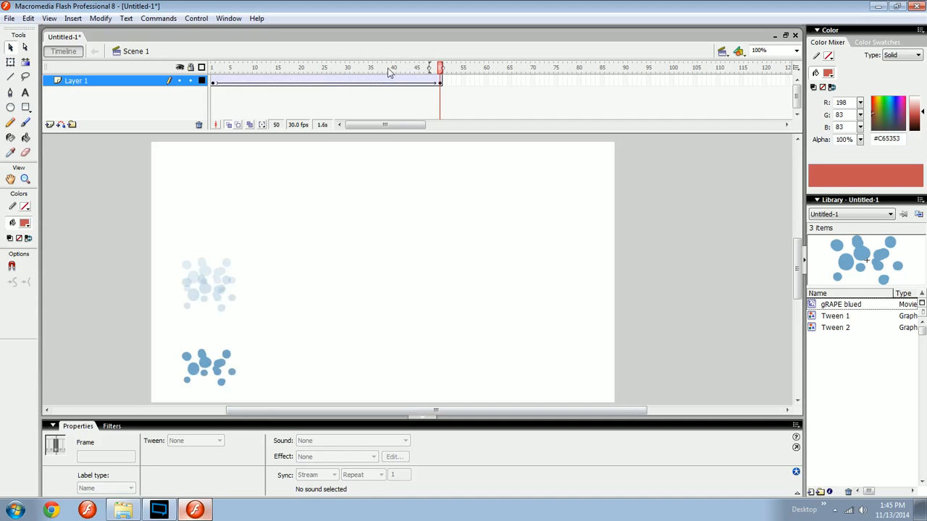
Apply a custom ease with the start handle straight up to 100% and the end handle horizontal to about frame 15, and play the tween
drag(380, 81, 319, 81)
click(239, 457)
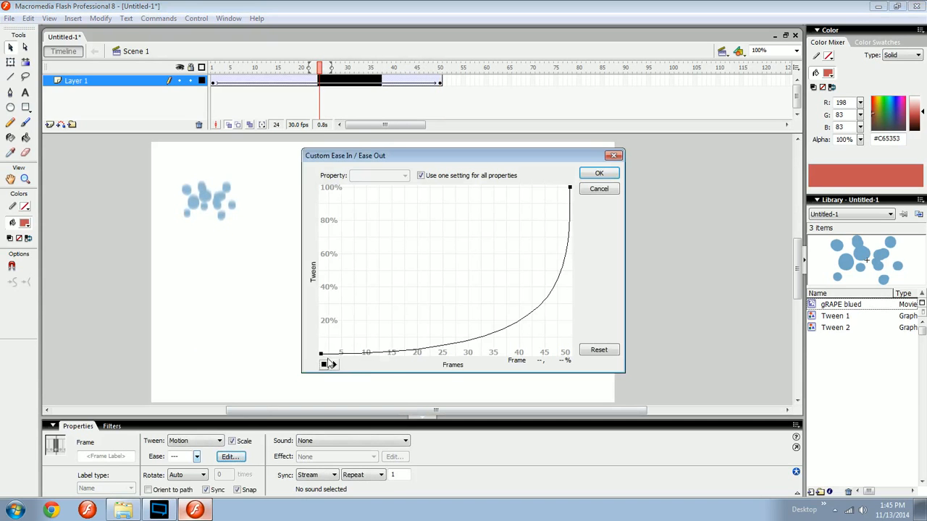
click(320, 355)
drag(570, 355, 321, 187)
click(569, 188)
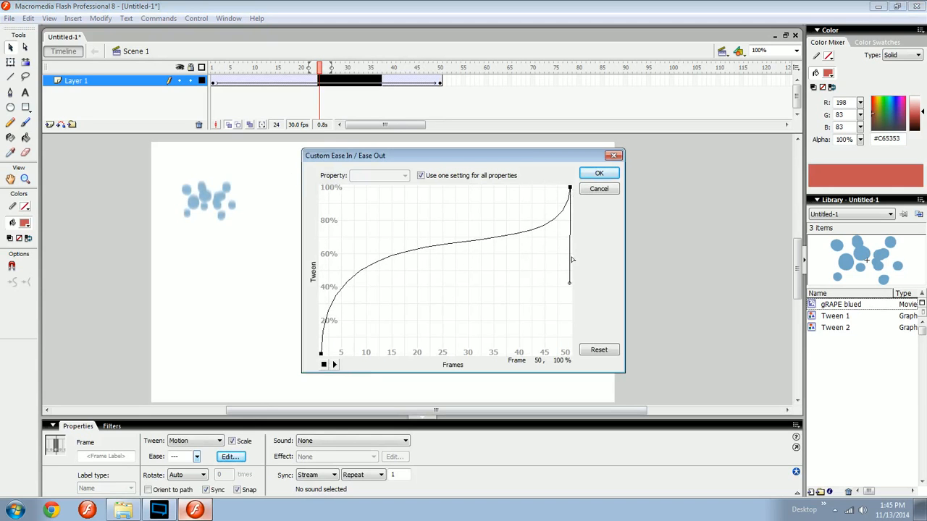
drag(571, 262, 391, 154)
click(592, 174)
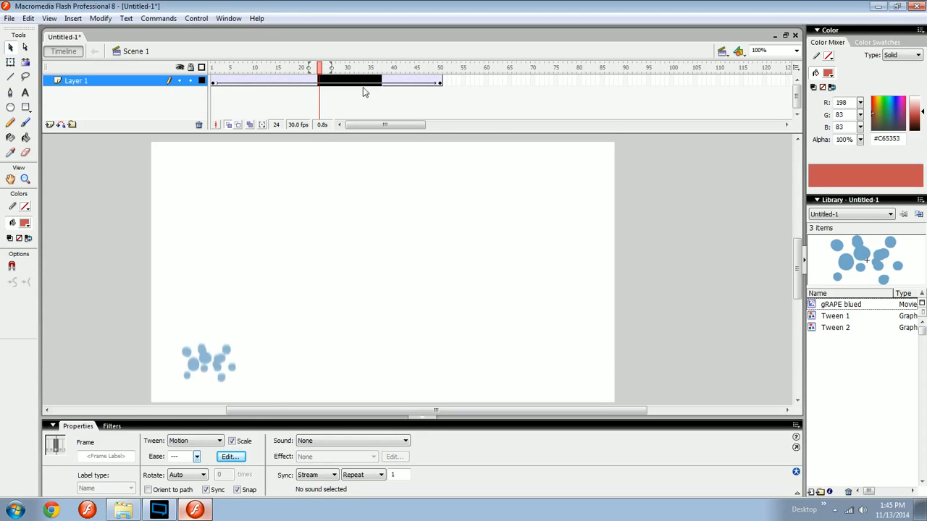
key(Return)
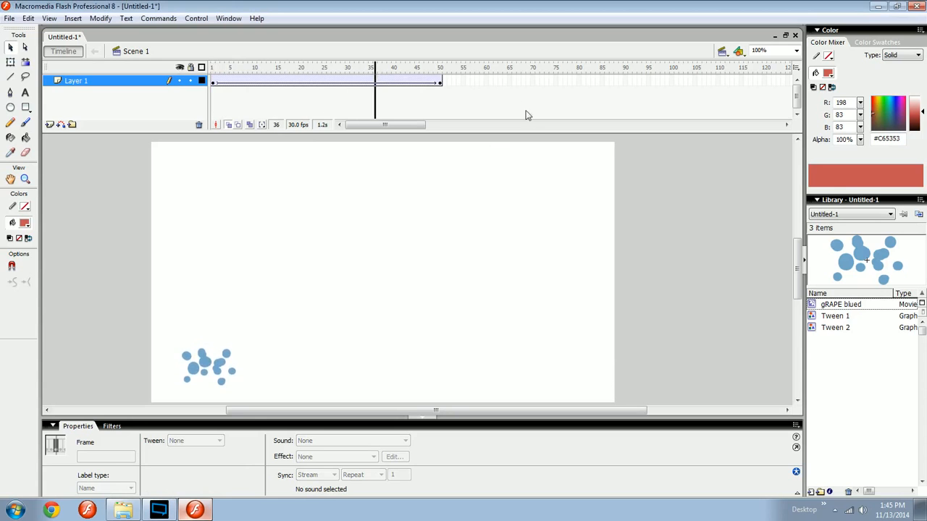
key(Return)
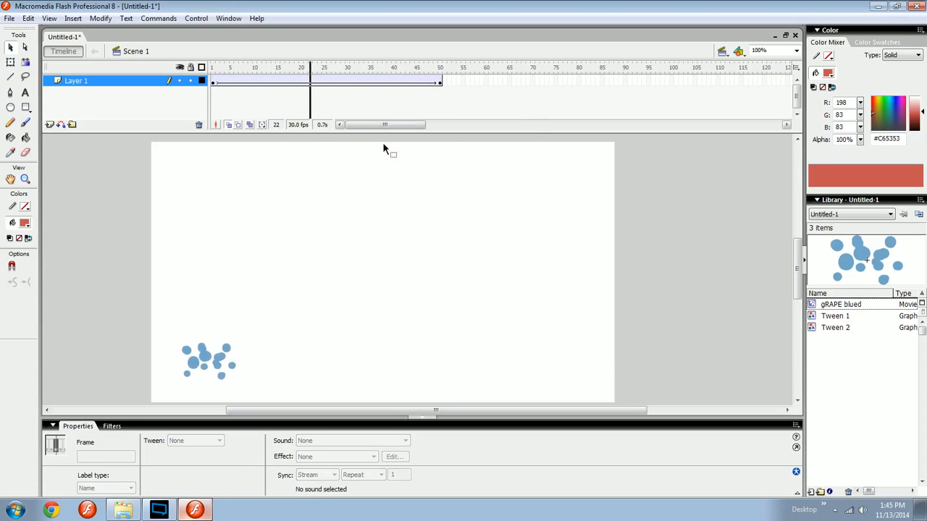
In the custom ease, shorten the start handle to about 60% and add a curve point at about frame 25, 53%, with level handles
click(316, 81)
click(230, 457)
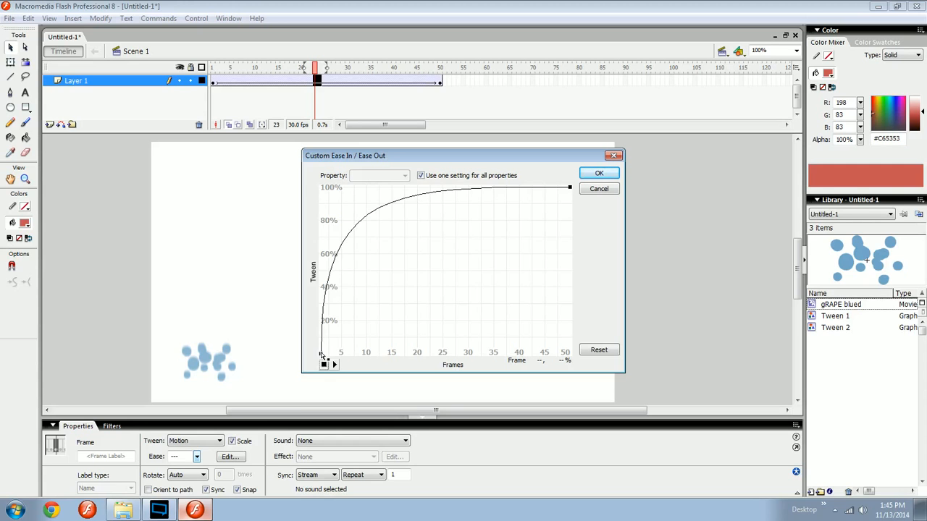
drag(320, 353, 321, 254)
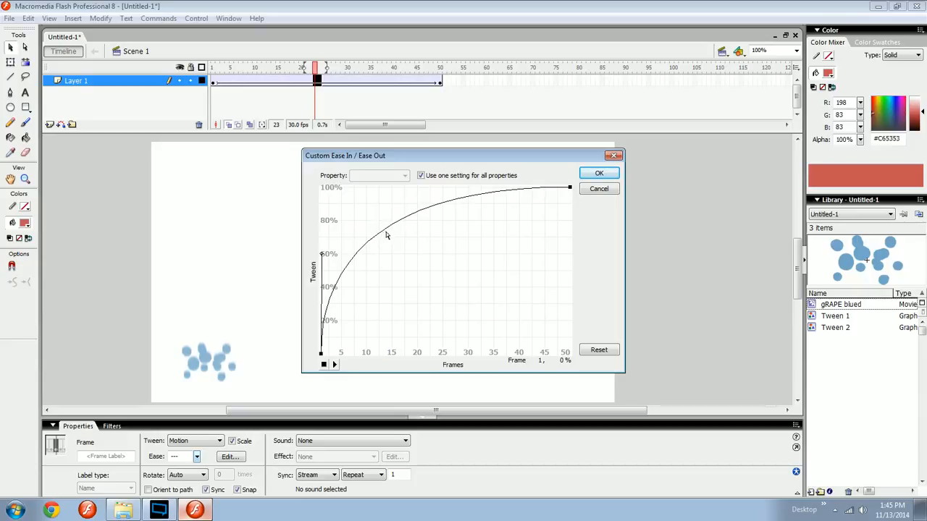
click(386, 237)
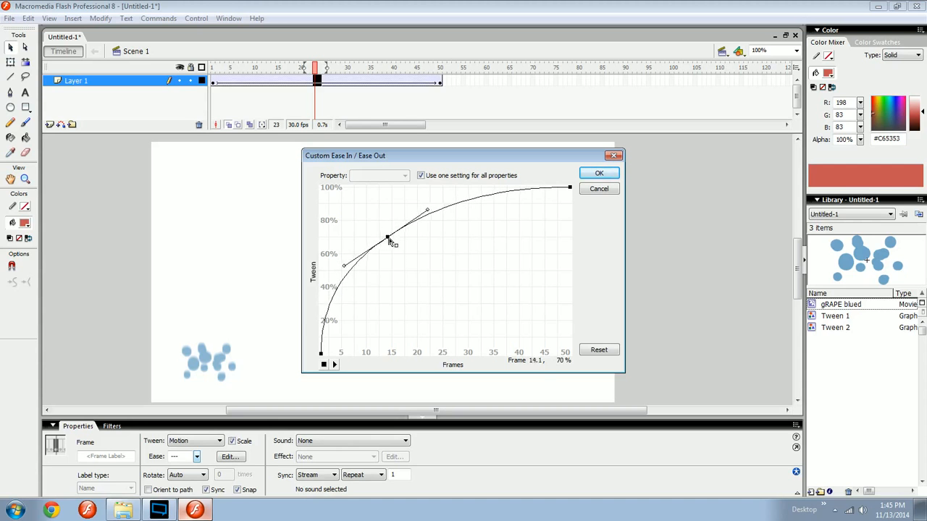
drag(389, 240, 444, 267)
drag(482, 241, 496, 266)
Pull the ease curve's end handle straight down to about 56%, apply the curve, and play the tween
click(570, 188)
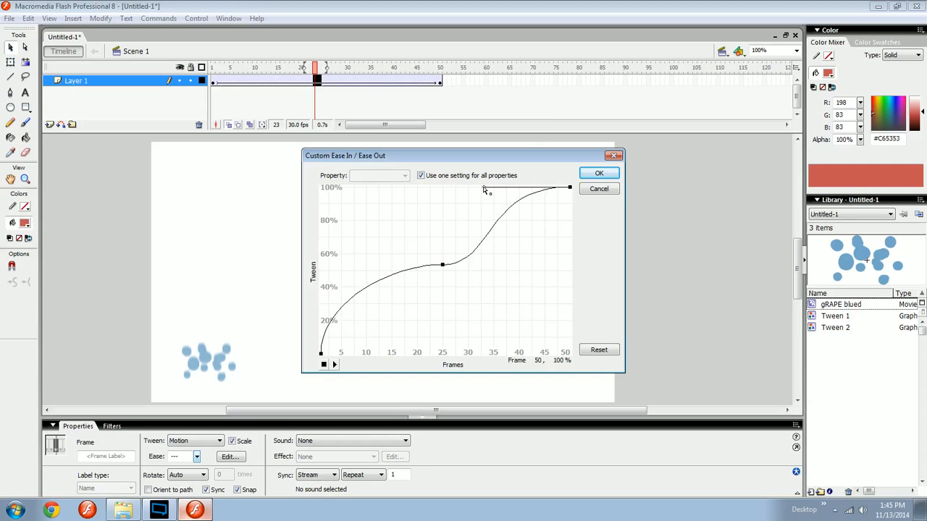
drag(485, 189, 590, 265)
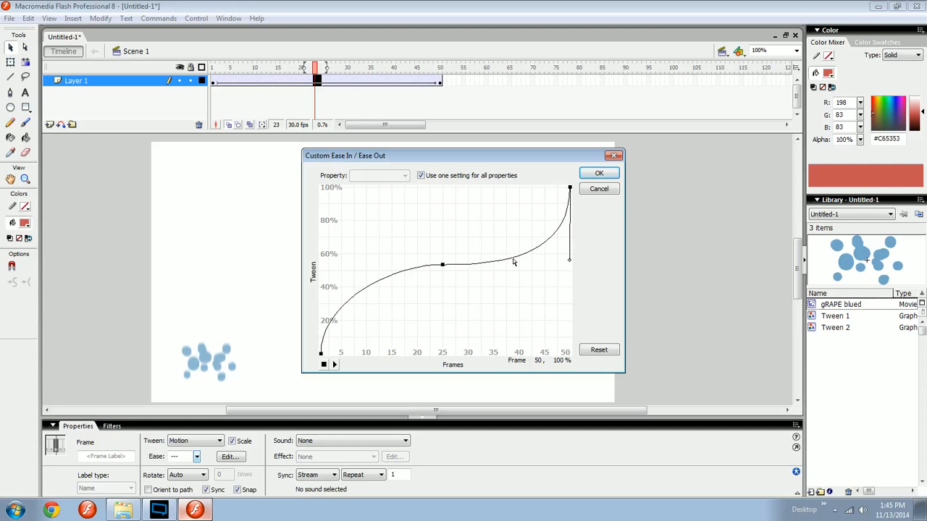
click(599, 173)
key(Return)
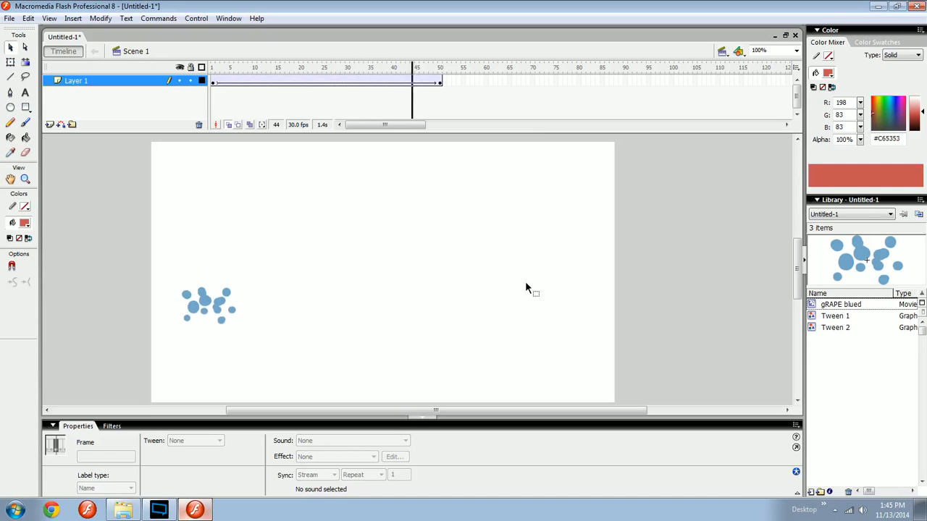
key(Return)
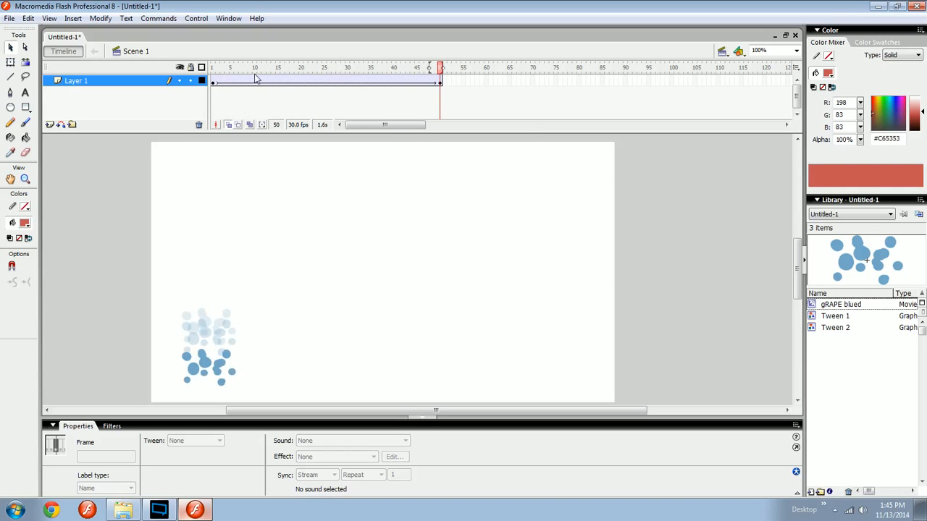
Rotate the cluster instance roughly a quarter turn counterclockwise in the end keyframe at frame 50
drag(255, 80, 357, 76)
click(352, 79)
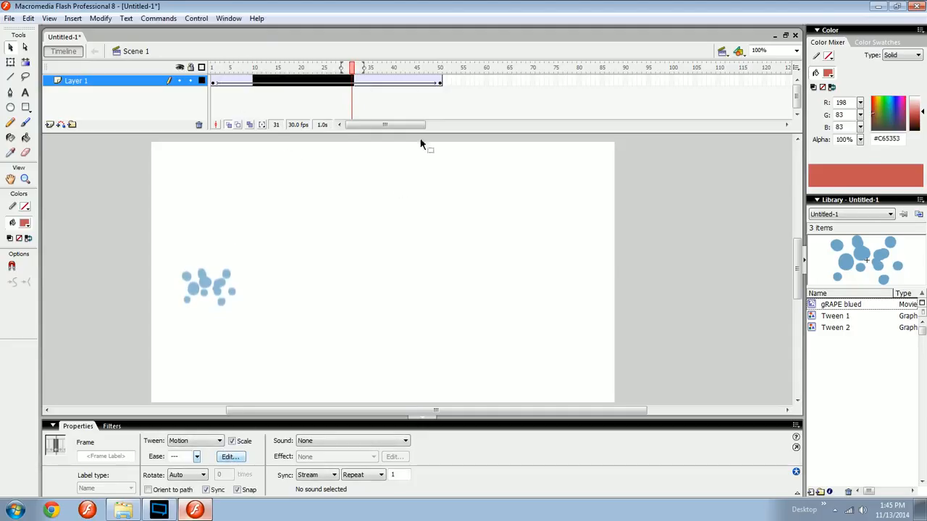
click(435, 68)
click(435, 80)
click(439, 80)
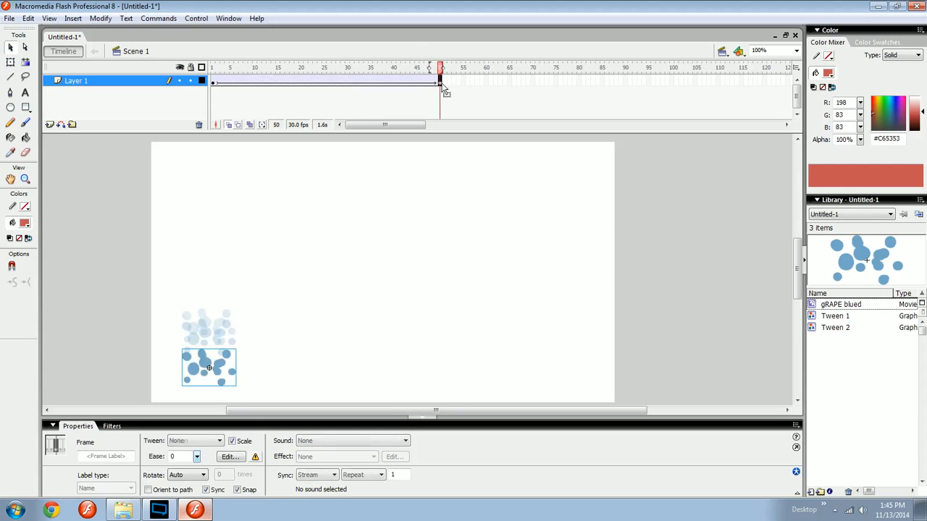
click(238, 370)
key(q)
drag(244, 350, 186, 307)
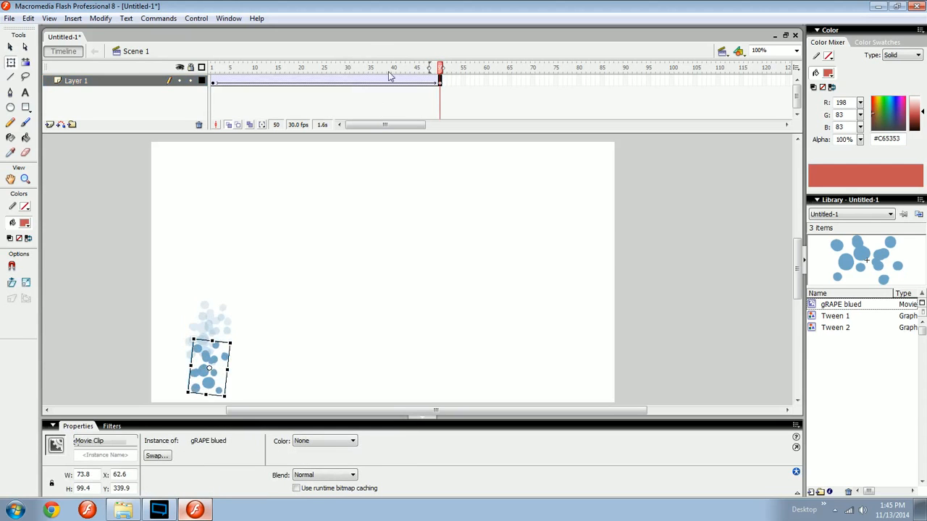
Scale and slightly rotate the cluster instance in the frame 1 keyframe, to about 127 × 107 pixels
click(212, 68)
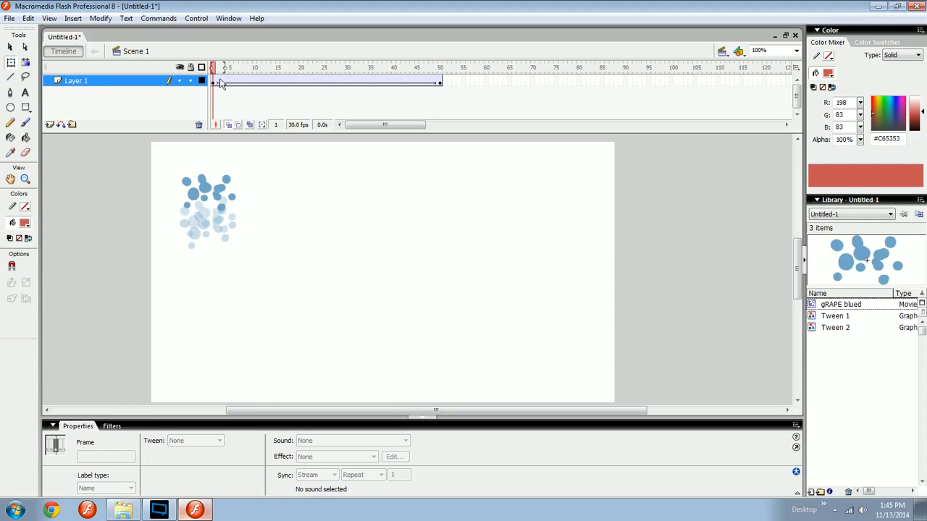
click(220, 193)
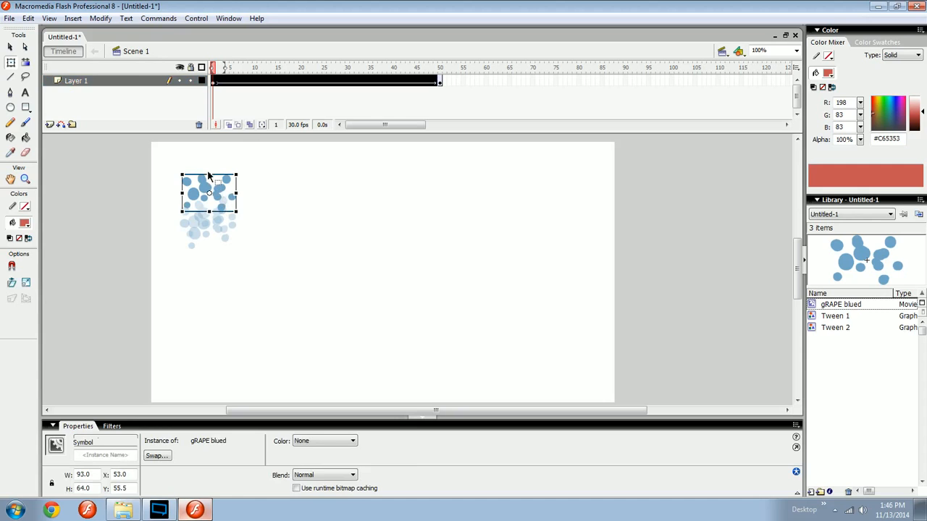
drag(209, 175, 208, 145)
key(ctrl+z)
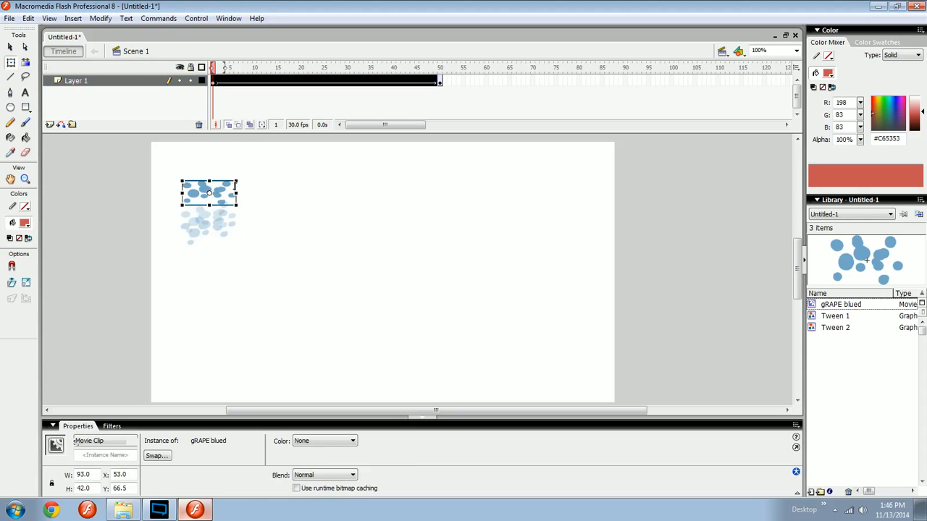
key(ctrl+z)
key(ctrl+z)
mouse_move(236, 181)
mouse_down()
mouse_move(232, 161)
mouse_move(245, 173)
mouse_move(229, 178)
mouse_move(259, 160)
mouse_move(249, 171)
mouse_move(262, 168)
mouse_move(241, 181)
mouse_move(247, 168)
mouse_up()
key(ctrl+z)
key(ctrl+z)
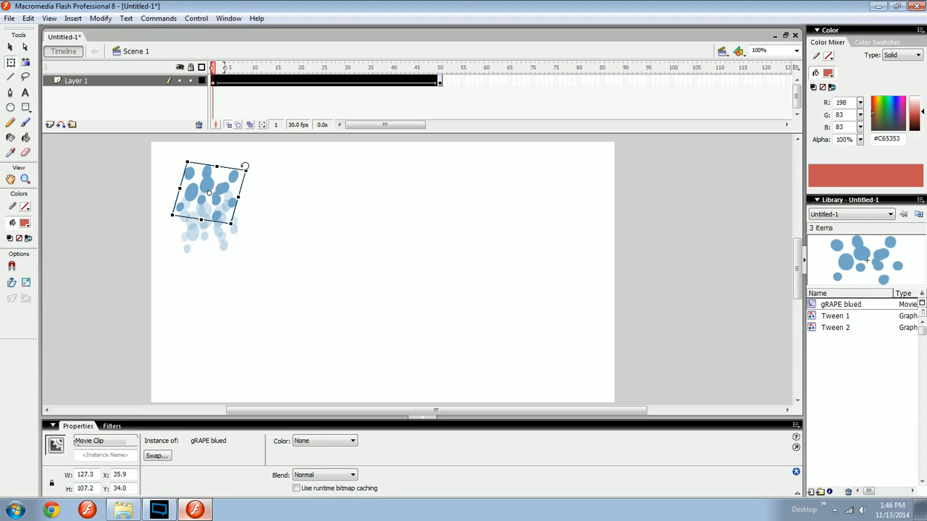
Stretch the frame 1 cluster horizontally to about 481 pixels wide and play the tween
drag(238, 197, 347, 198)
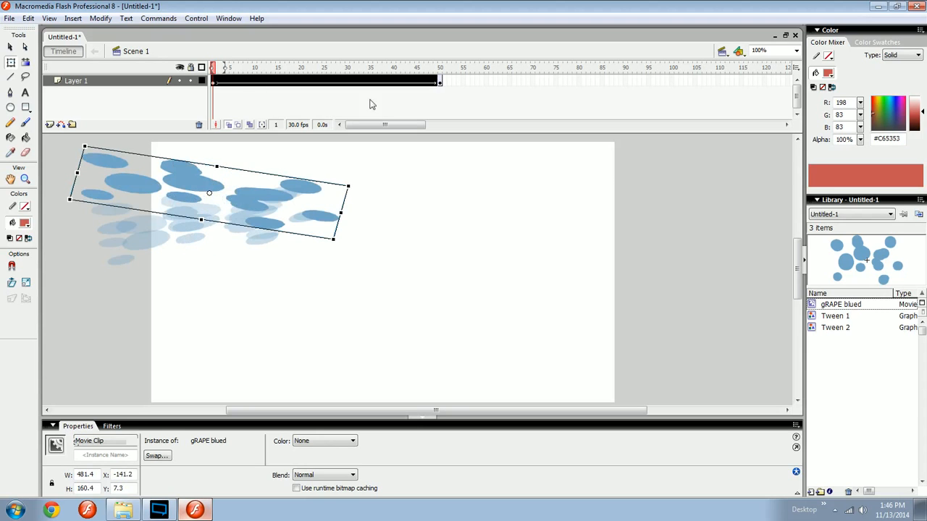
click(429, 174)
key(Return)
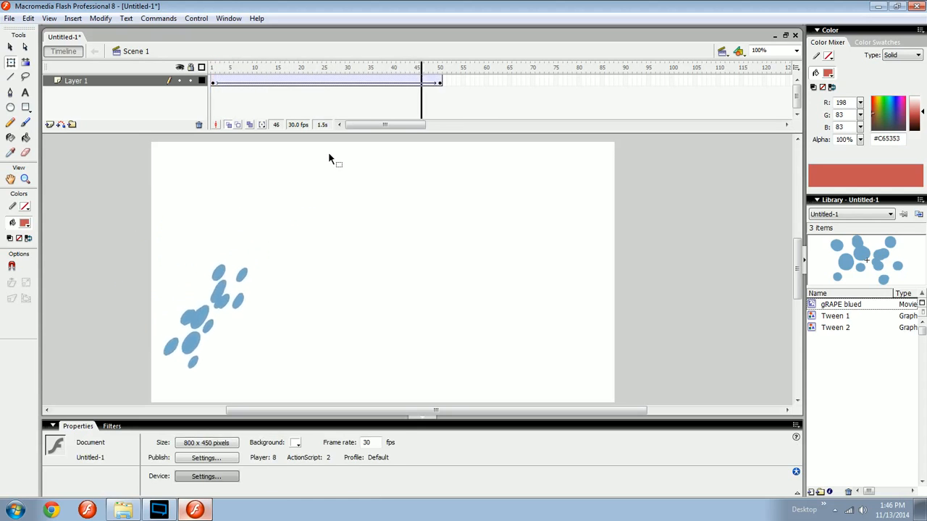
Turn off using one setting for all properties in the tween's custom ease, and review the Position, Rotation and Color curves
drag(280, 81, 304, 81)
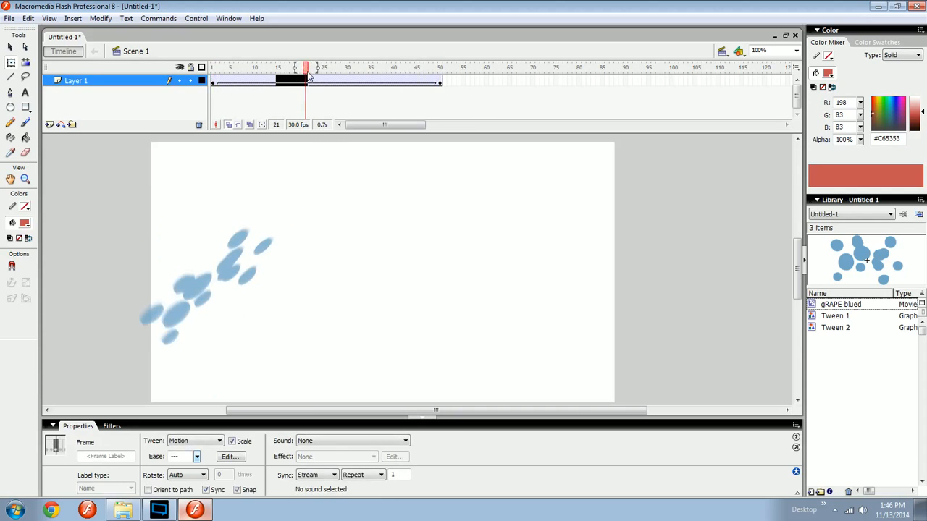
click(229, 456)
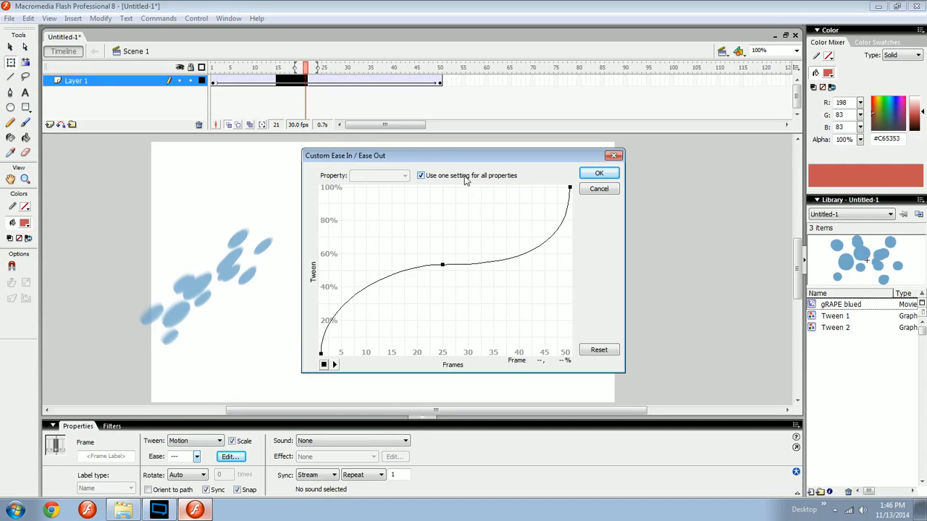
click(423, 176)
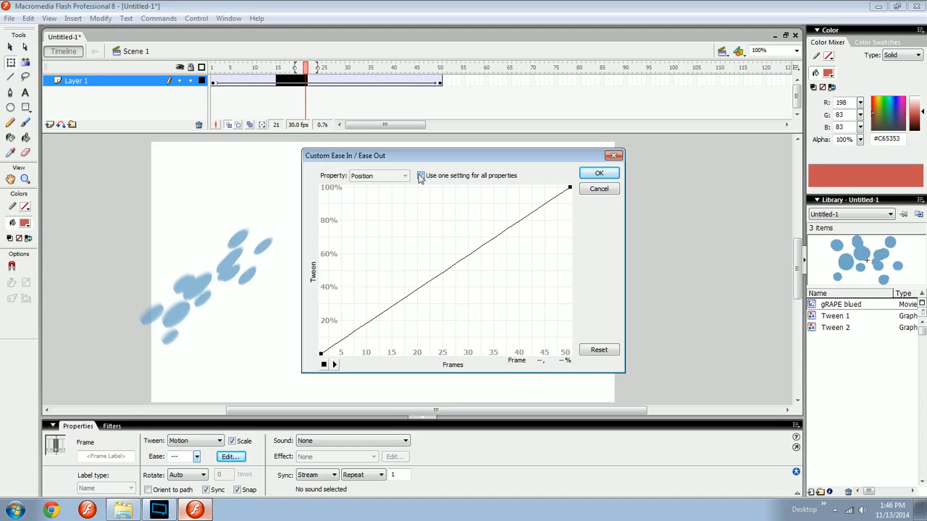
click(394, 178)
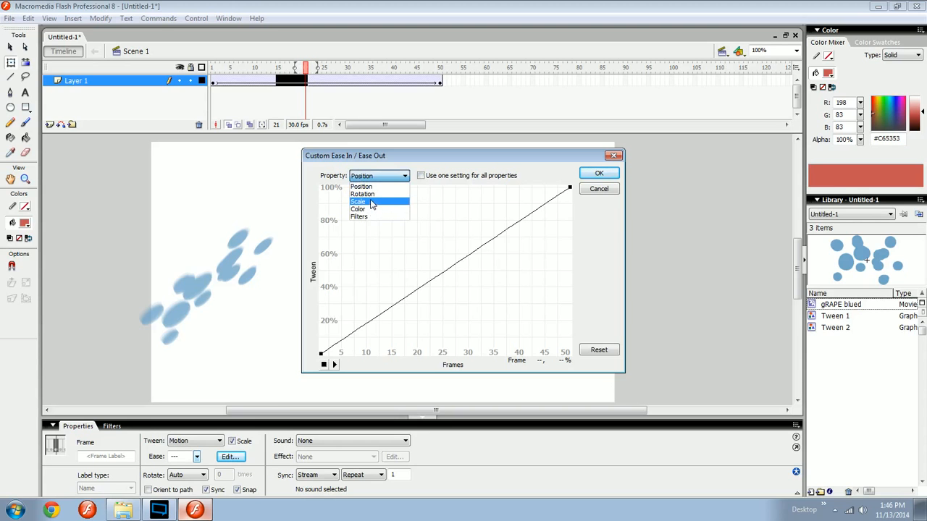
click(369, 188)
click(379, 178)
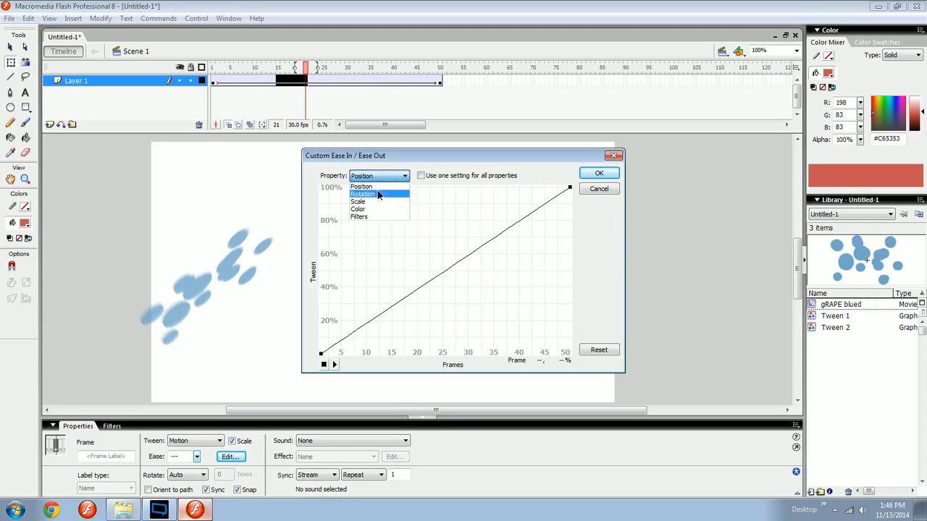
click(377, 195)
click(380, 178)
click(371, 208)
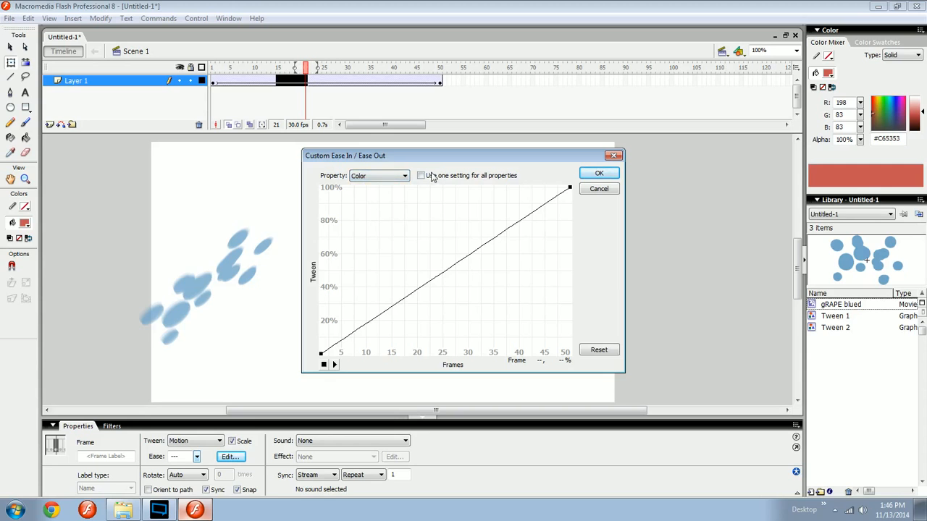
Shape the Position ease curve with the start handle horizontal to about frame 46 and the end handle straight down to about 57%
click(395, 177)
click(377, 184)
drag(406, 296, 550, 354)
drag(569, 189, 595, 258)
Shape the Scale ease with the start handle up to about 84% and the end handle horizontal to about frame 15, apply it, and play
click(380, 176)
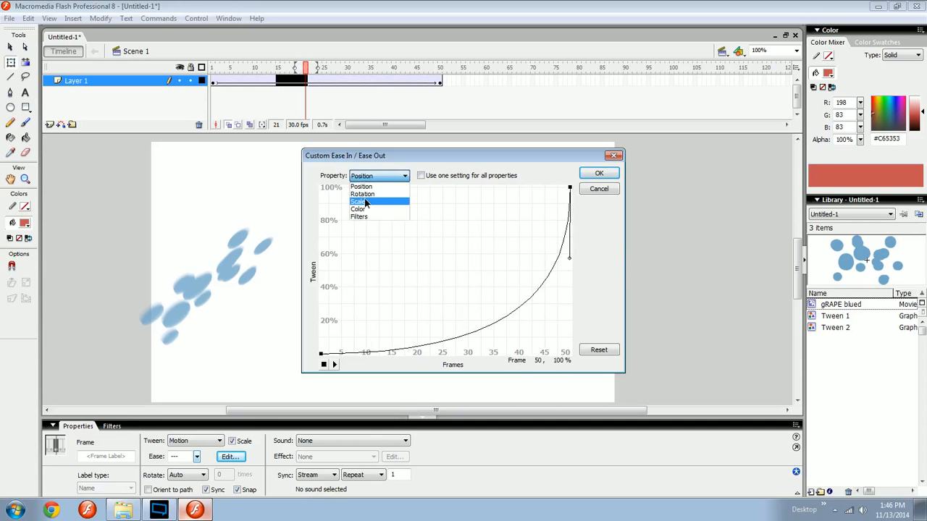
click(377, 202)
drag(406, 299, 322, 214)
click(569, 190)
drag(487, 244, 458, 159)
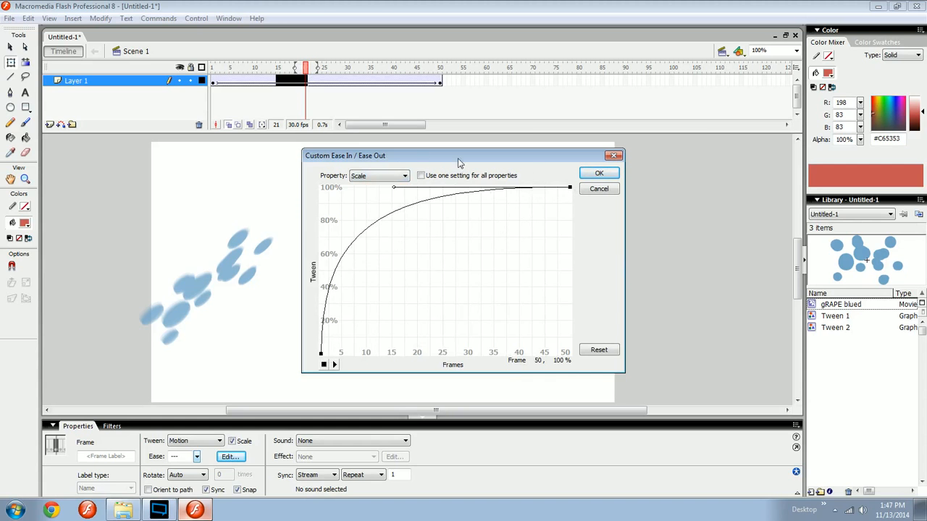
click(590, 171)
drag(254, 82, 212, 82)
key(Return)
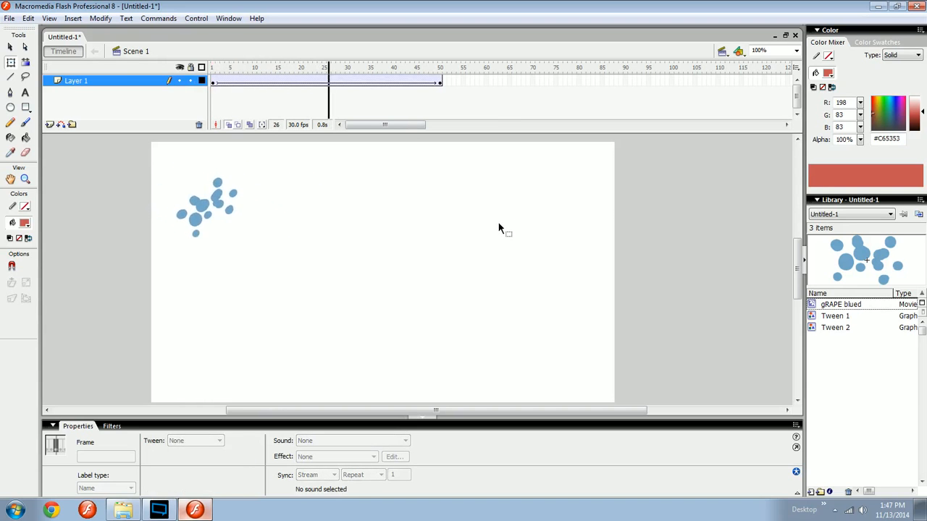
Test the movie, close the preview, and review the Position and Color curves in the tween's custom ease
key(ctrl+Return)
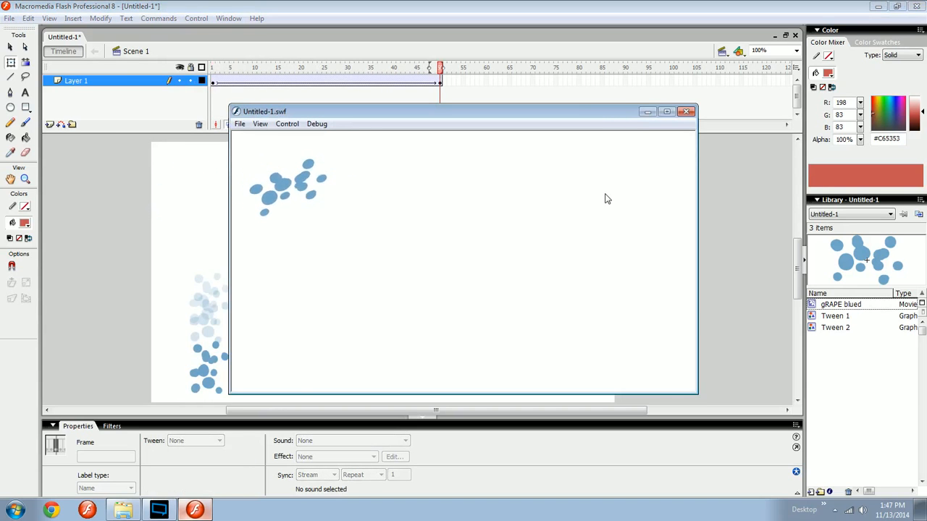
click(686, 114)
drag(318, 82, 343, 92)
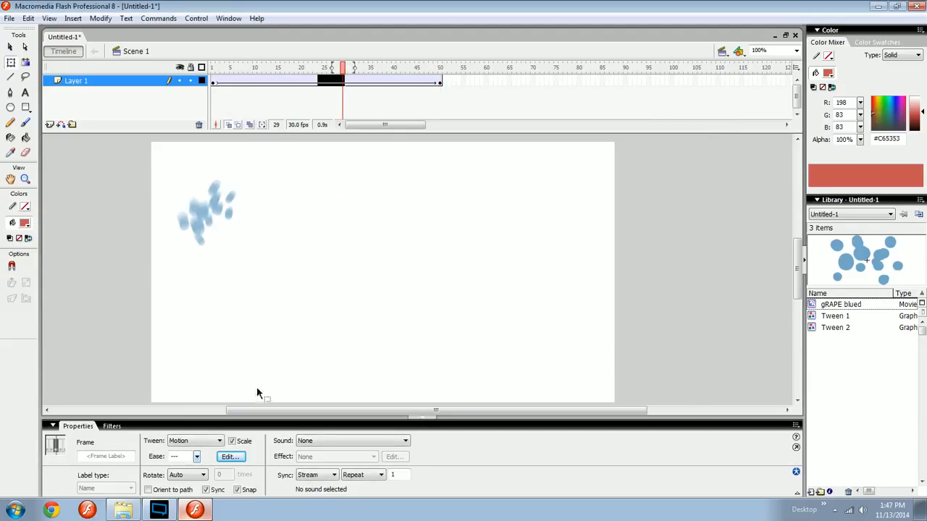
click(236, 458)
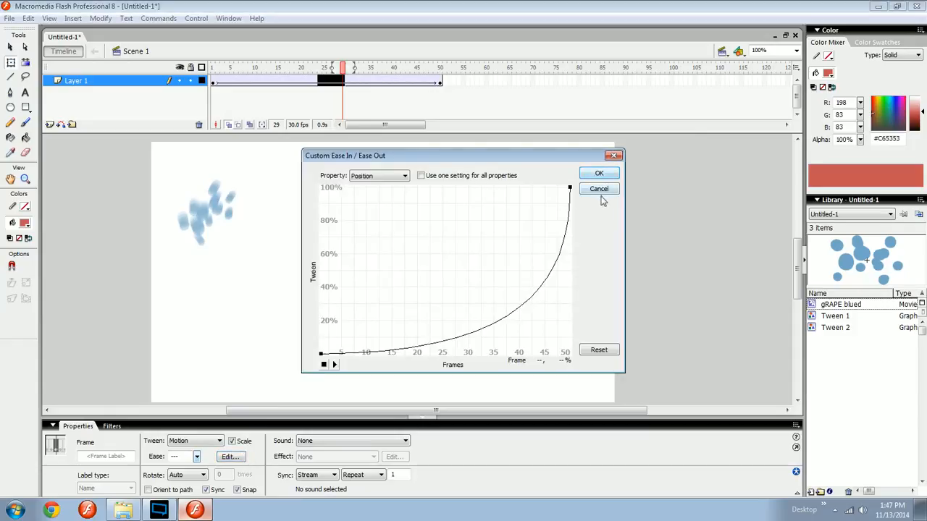
click(384, 177)
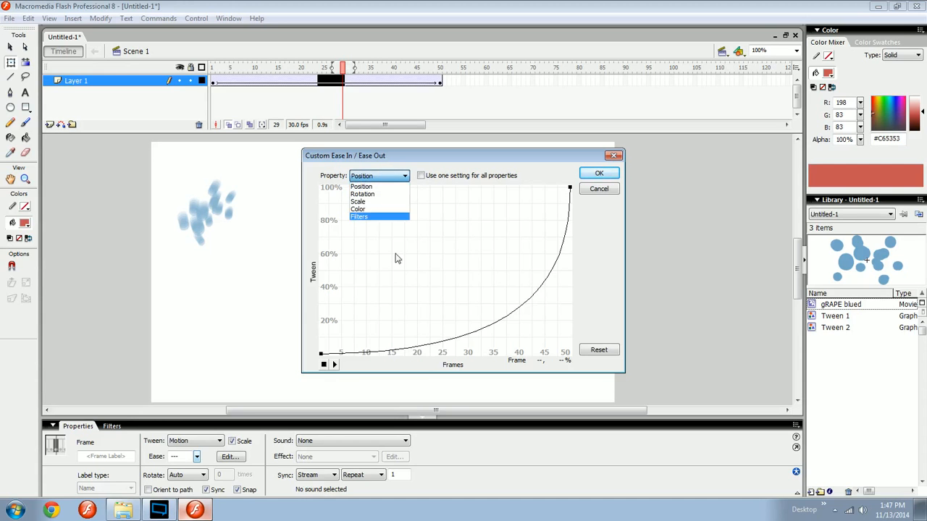
click(370, 209)
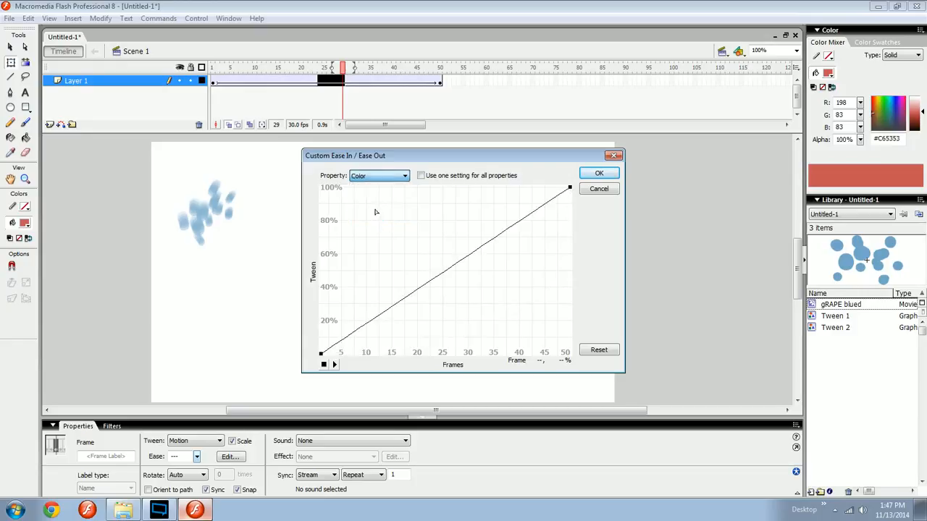
click(583, 189)
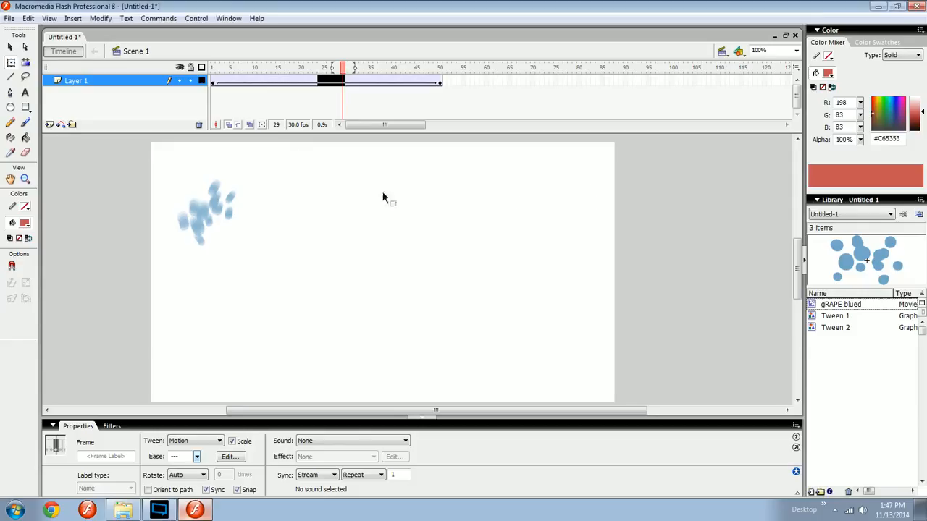
Return to the first frame of the cluster tween and play it on the timeline
click(382, 147)
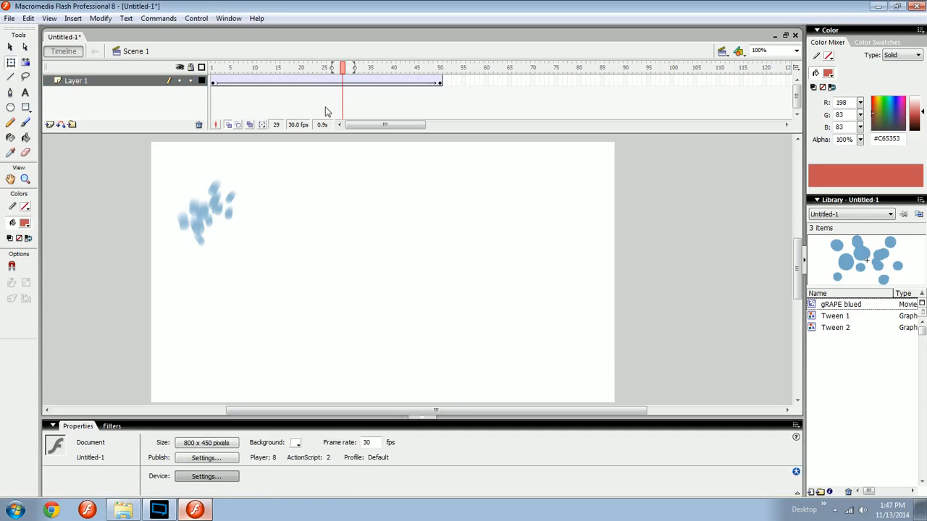
click(314, 82)
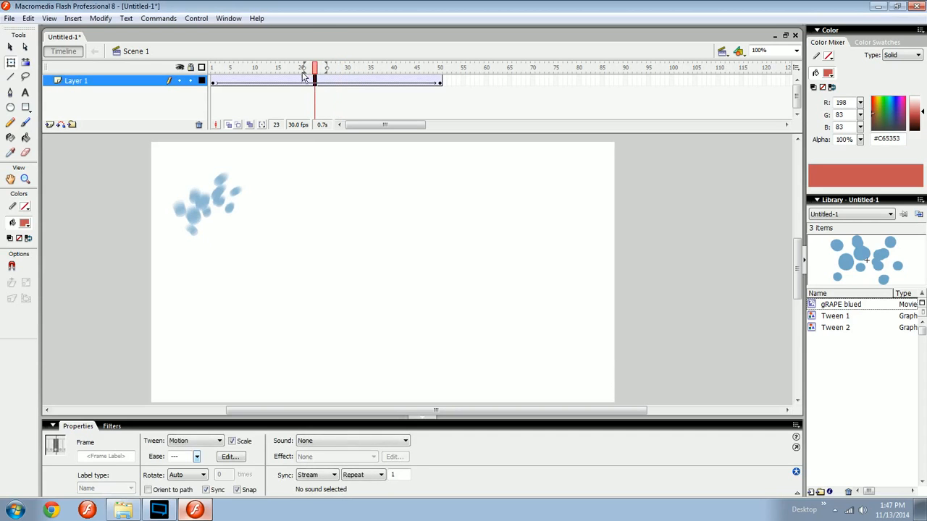
drag(246, 67, 175, 81)
key(Return)
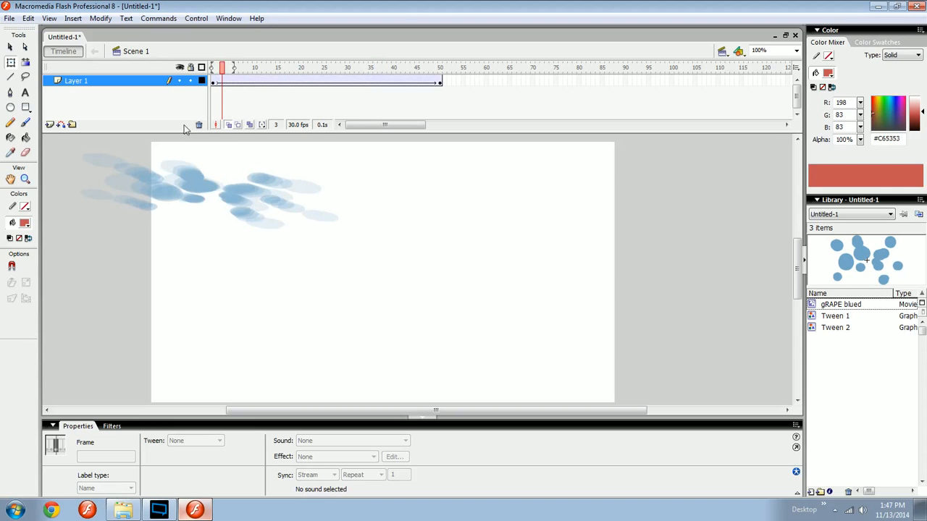
Create a new Flash document and draw a borderless red square about 242 pixels wide on the stage
key(ctrl+n)
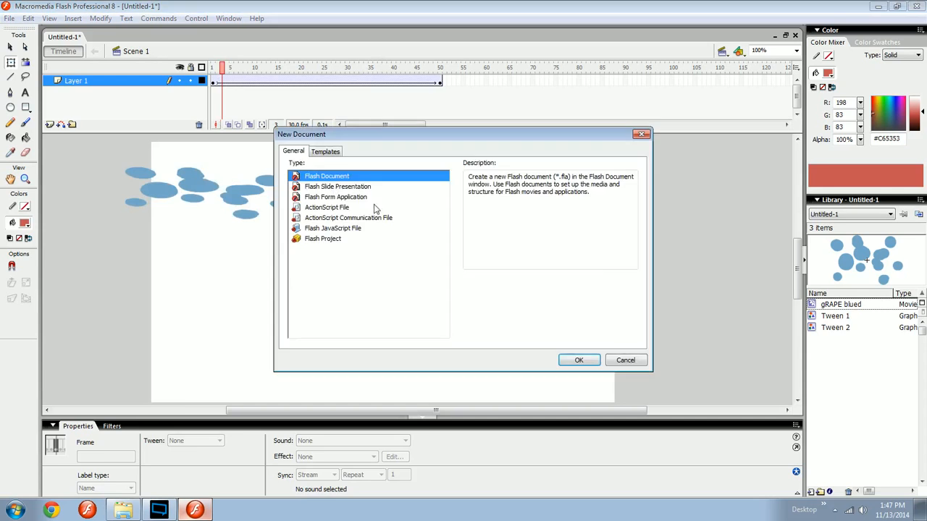
key(Return)
key(r)
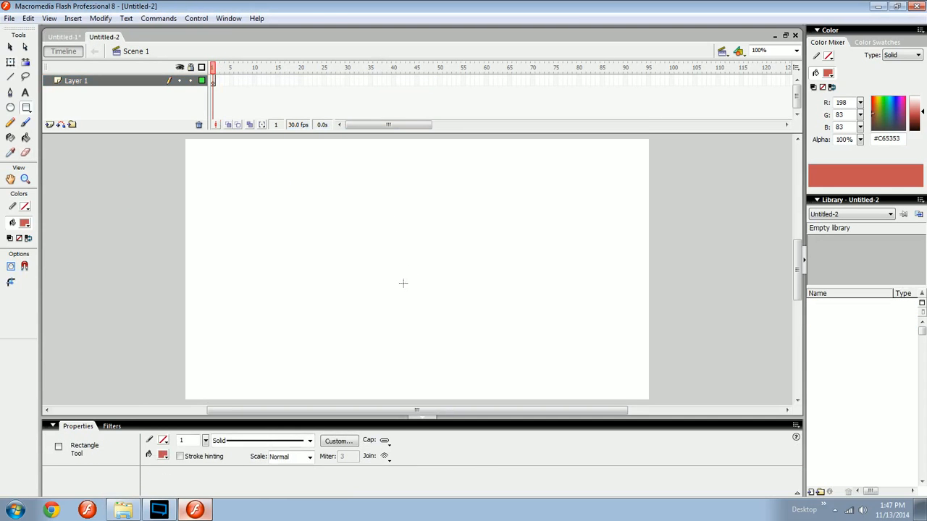
mouse_move(406, 279)
mouse_down()
mouse_move(485, 356)
mouse_move(477, 350)
mouse_up()
Select the square and convert it to a centre-registered movie clip symbol, keeping the name Symbol 1
key(v)
click(434, 247)
drag(434, 285, 439, 273)
key(F8)
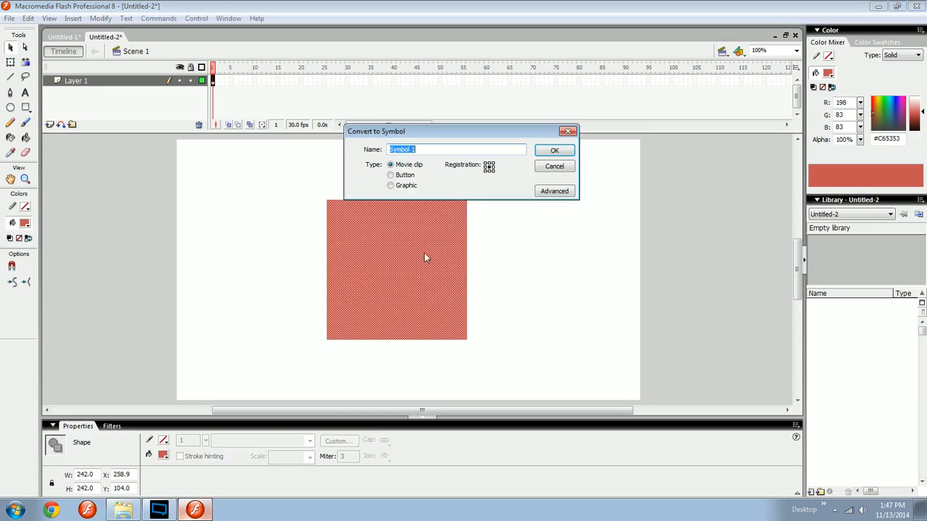
key(Return)
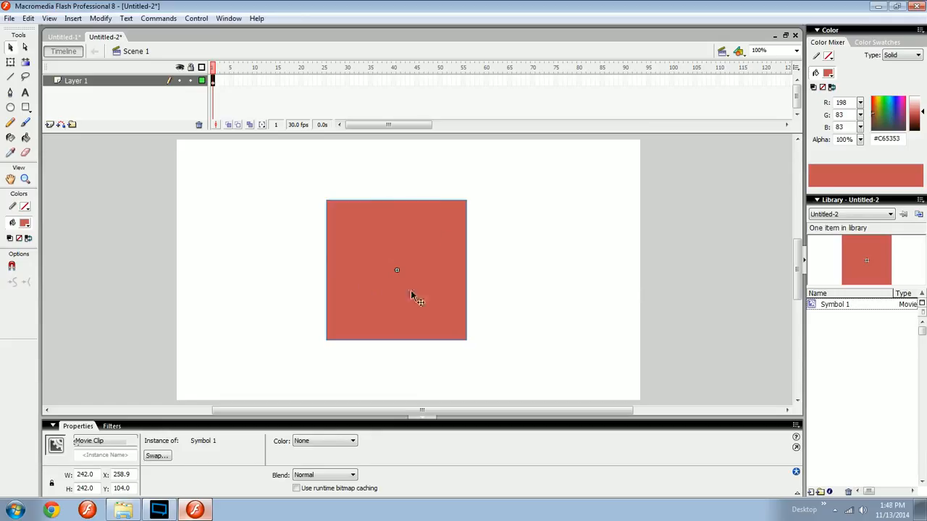
Insert a keyframe at frame 30 and rotate its square all the way around to its starting orientation
click(348, 80)
key(F6)
key(q)
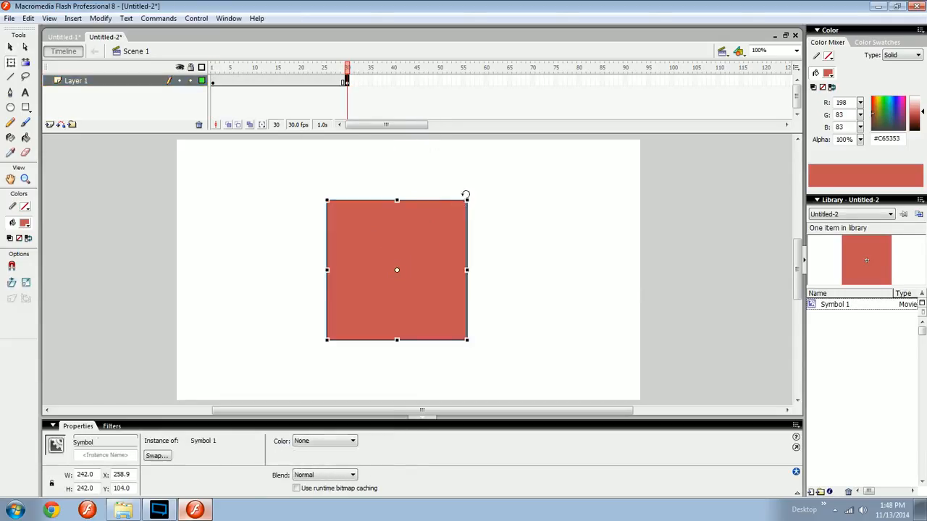
mouse_move(465, 195)
mouse_down()
mouse_move(309, 271)
mouse_move(457, 343)
mouse_move(473, 193)
mouse_up()
Create a motion tween between frames 1 and 30 and play it
right_click(252, 82)
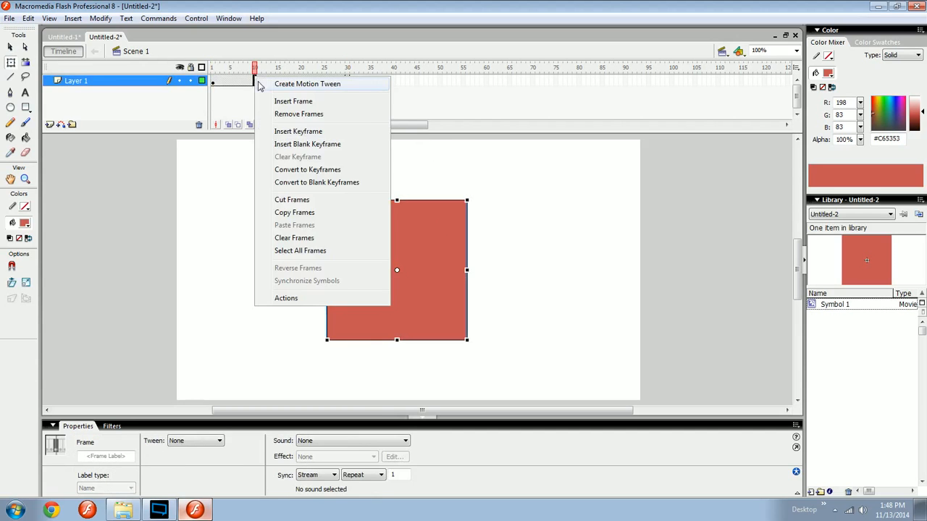
click(277, 85)
key(Return)
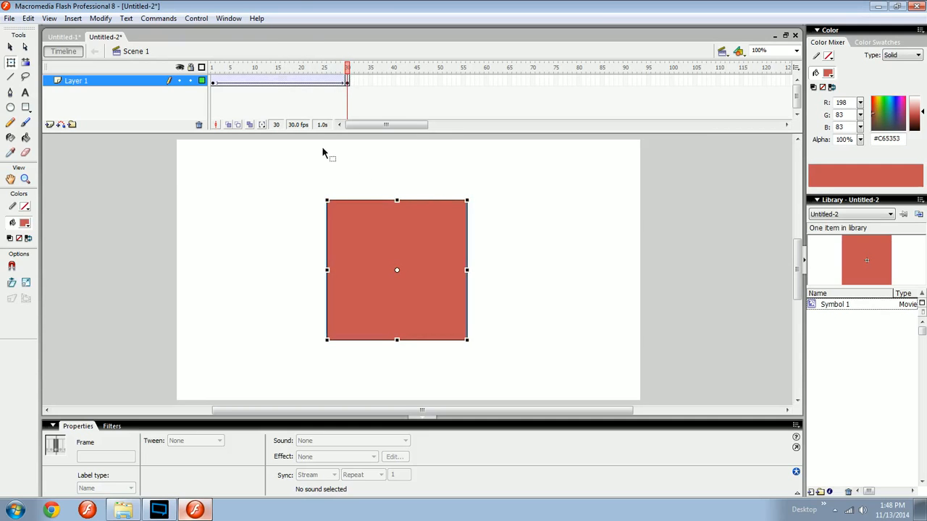
Examine the square's tween frames and the tween's rotation options, keeping Auto
drag(333, 83, 269, 85)
click(347, 82)
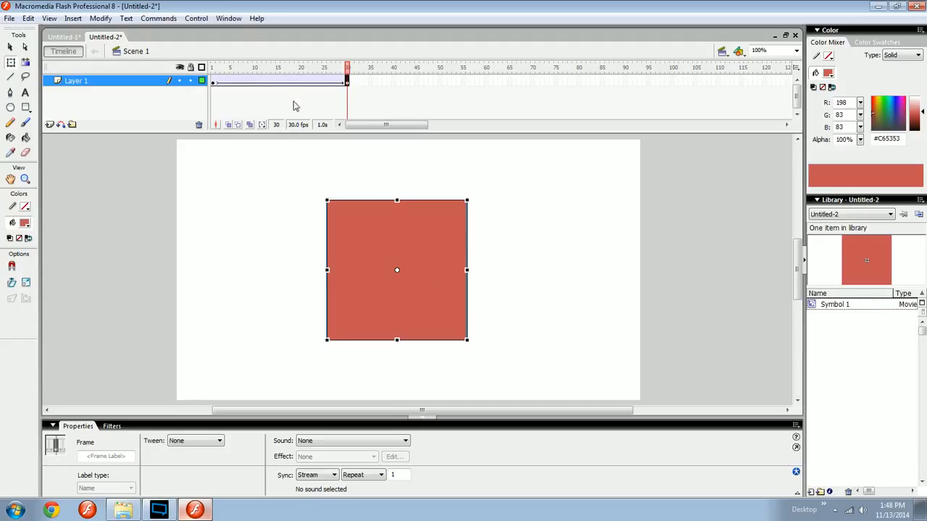
drag(249, 82, 305, 82)
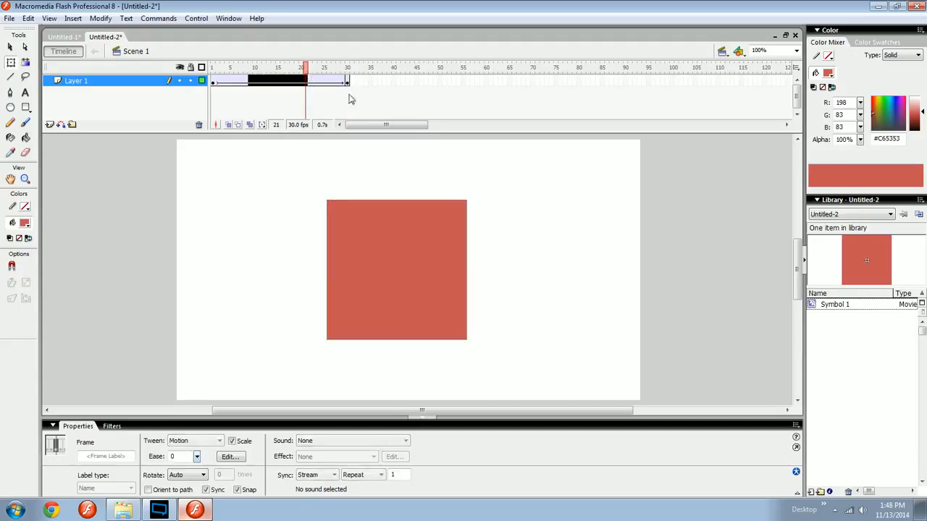
click(204, 476)
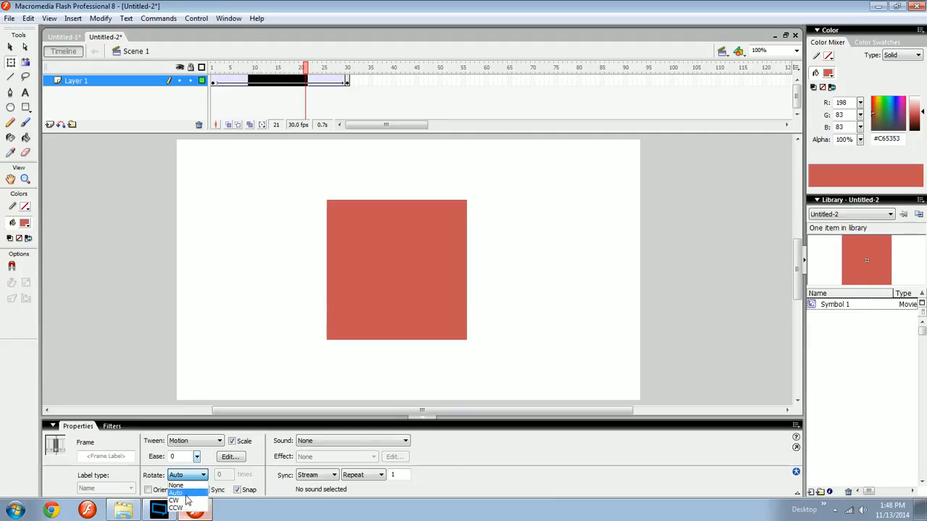
click(186, 496)
Try rotating the frame 30 square about 40 degrees clockwise and check the in-between frames
click(348, 82)
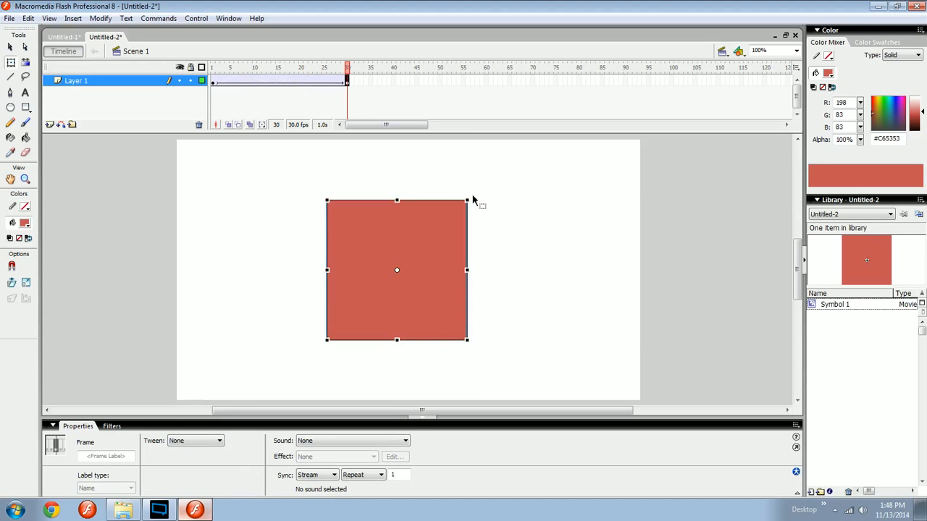
drag(473, 199, 529, 265)
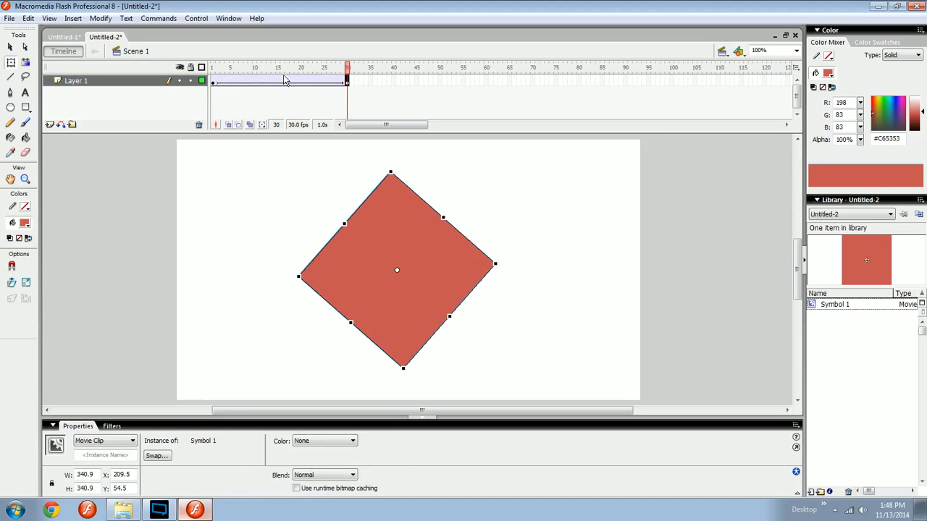
drag(258, 81, 292, 81)
click(410, 152)
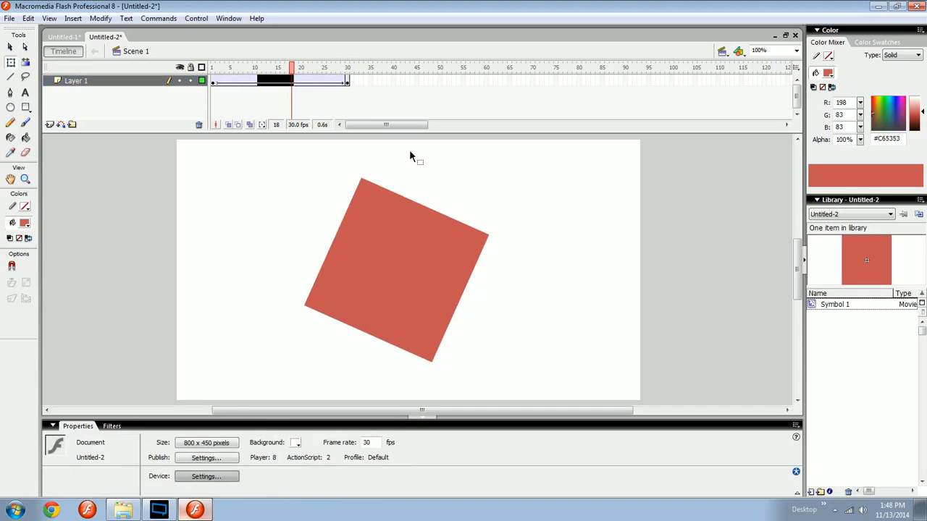
Undo the rotation of the frame 30 square and return to frame 1
key(ctrl+z)
key(ctrl+z)
key(ctrl+z)
click(348, 68)
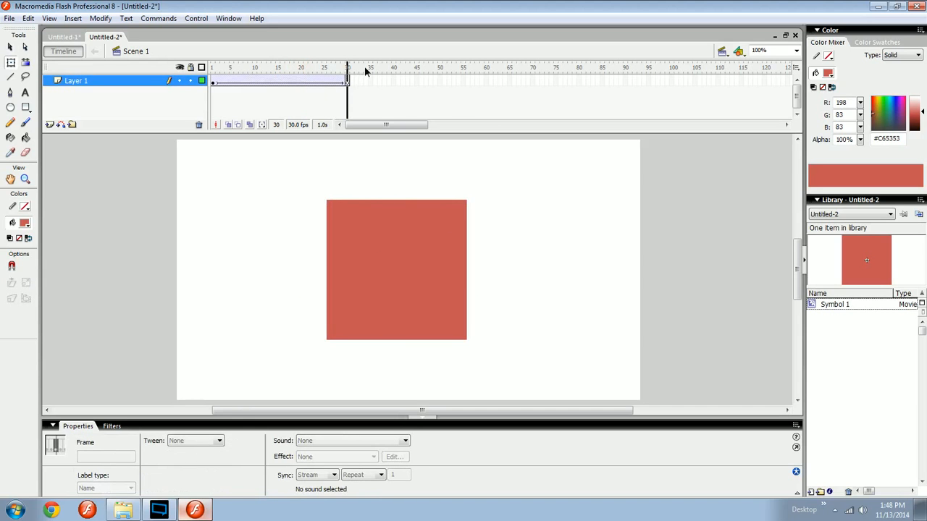
drag(363, 70, 178, 86)
Set the motion tween to rotate clockwise (CW) 1 time and play it
drag(264, 80, 302, 81)
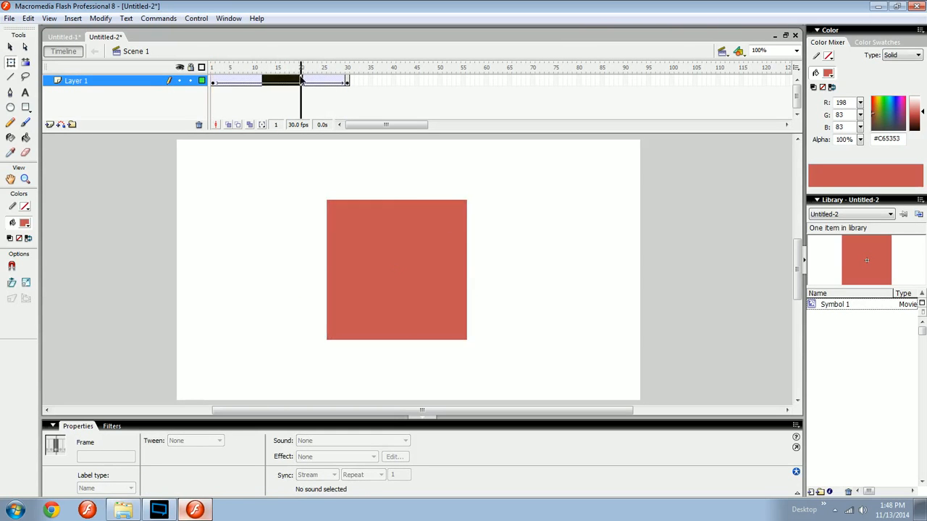
click(191, 476)
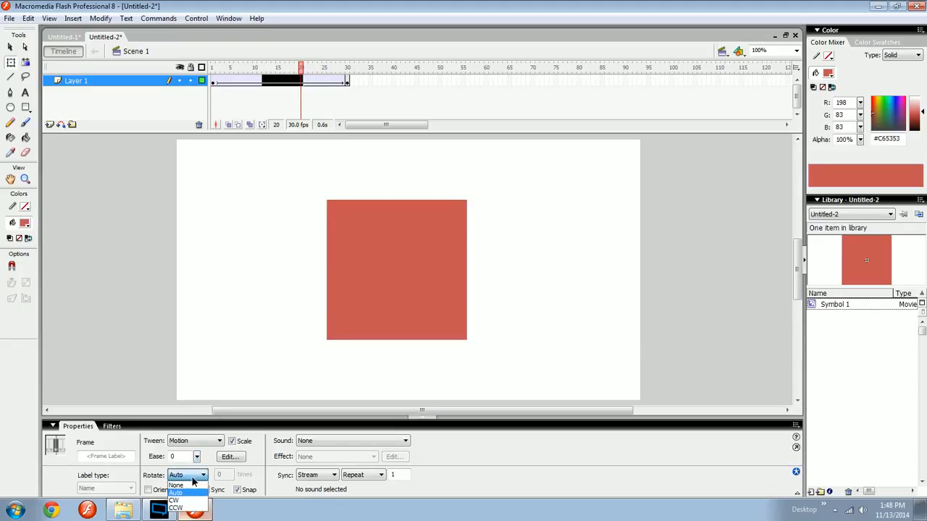
click(182, 499)
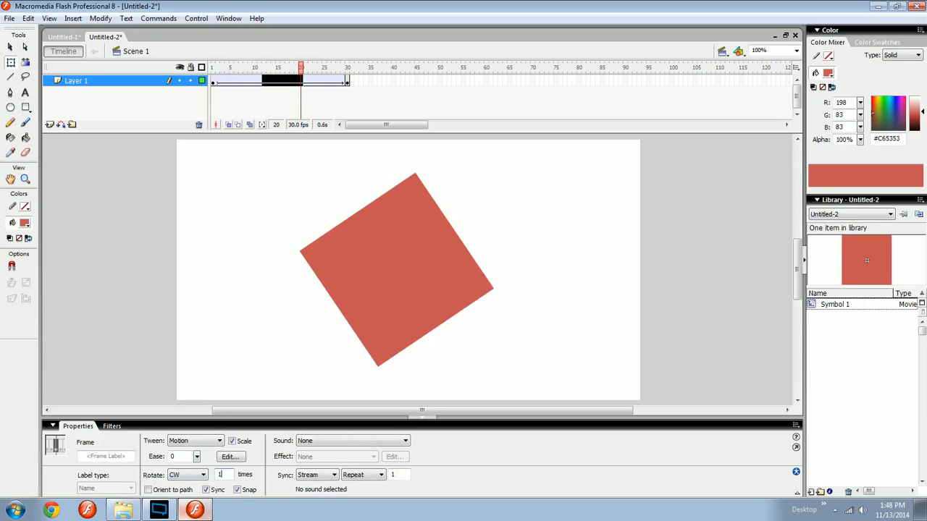
click(233, 397)
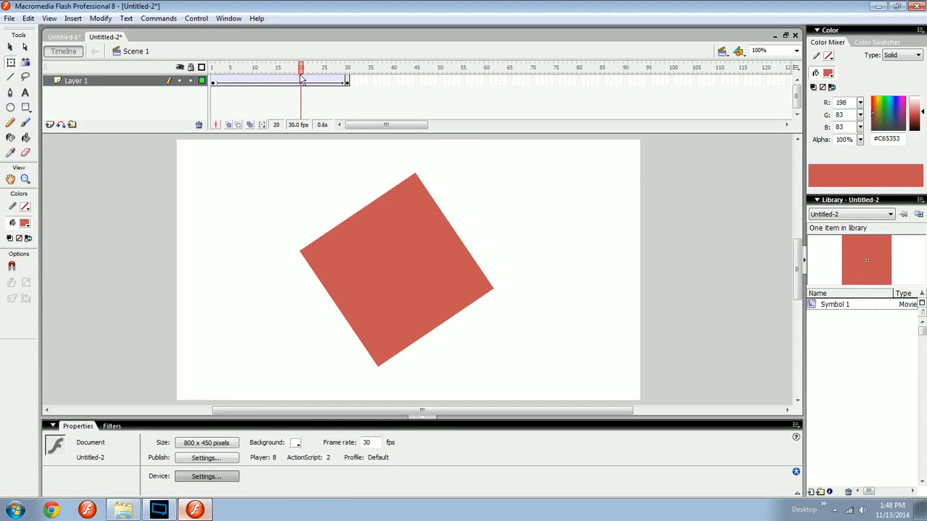
key(Return)
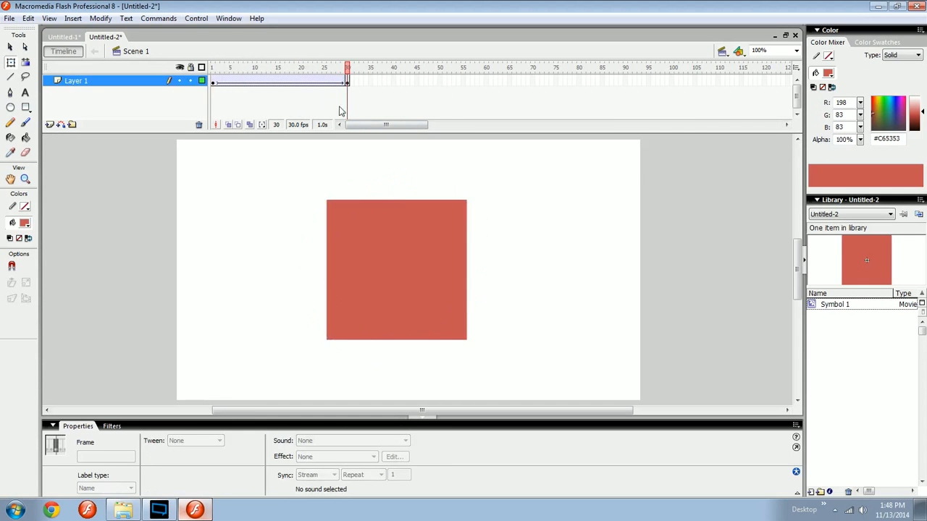
Shape the rotation tween's custom ease with the start handle horizontal to about frame 28 and the end handle to about frame 3, apply it, and rewind
drag(335, 77, 198, 95)
click(253, 81)
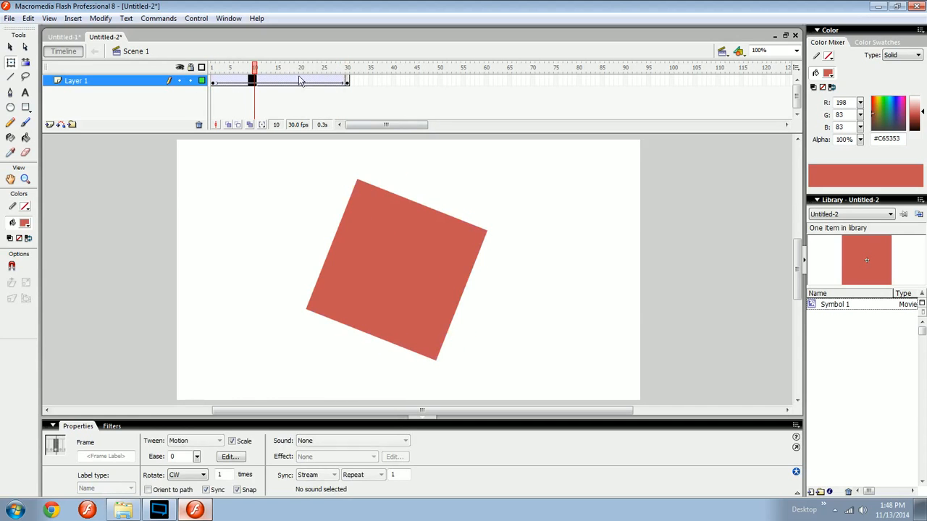
click(229, 457)
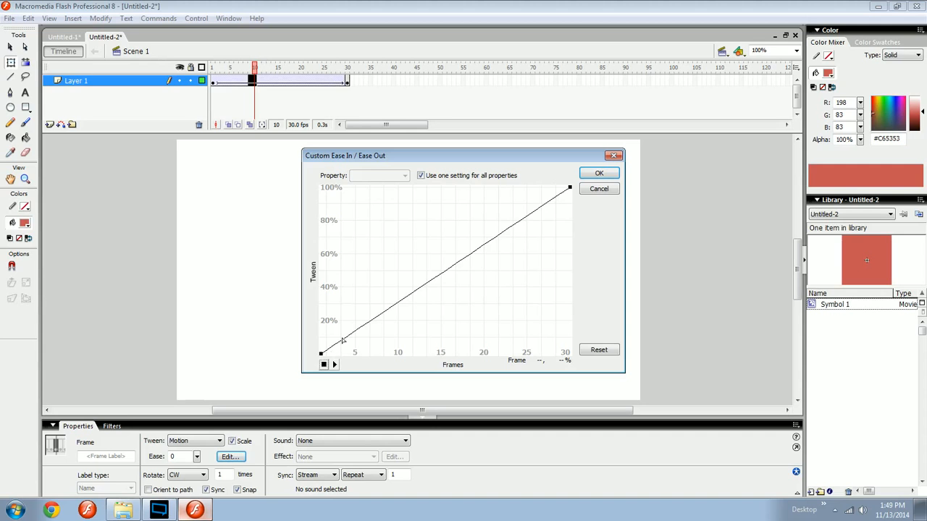
drag(344, 340, 517, 376)
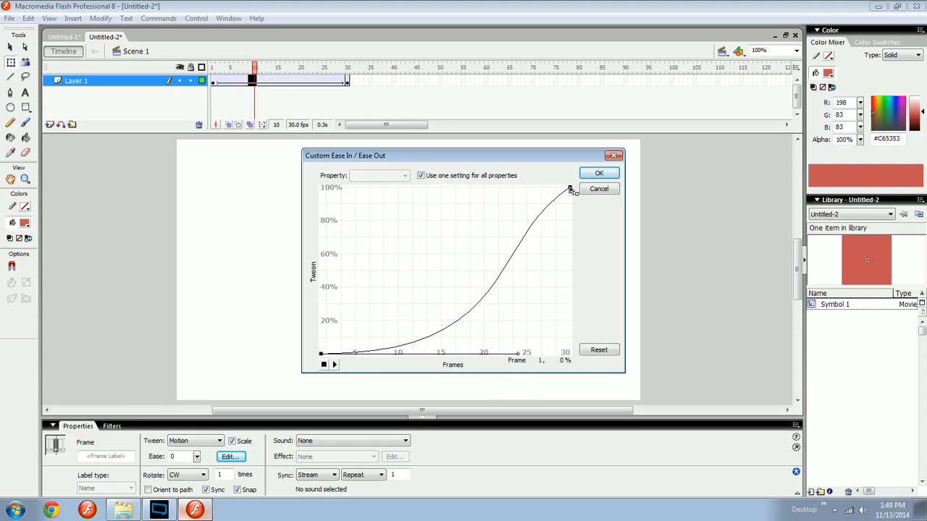
drag(570, 190, 340, 139)
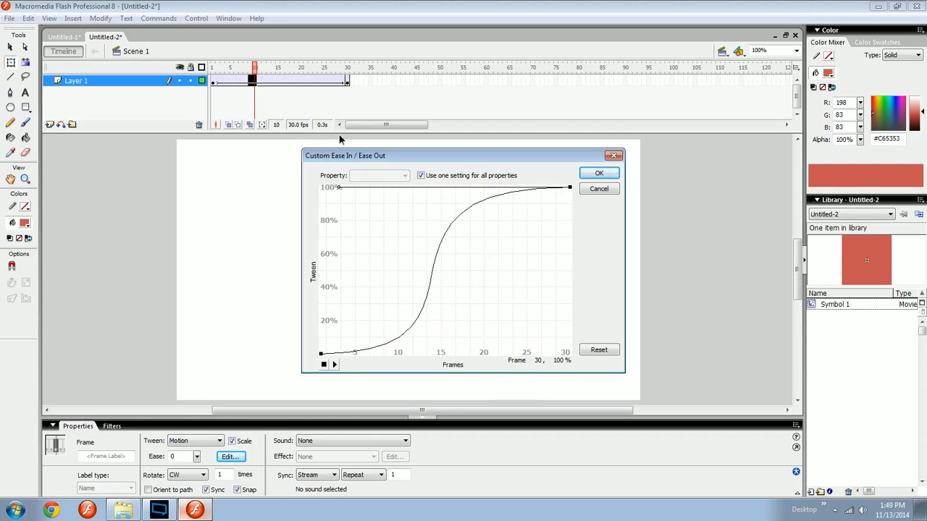
click(320, 353)
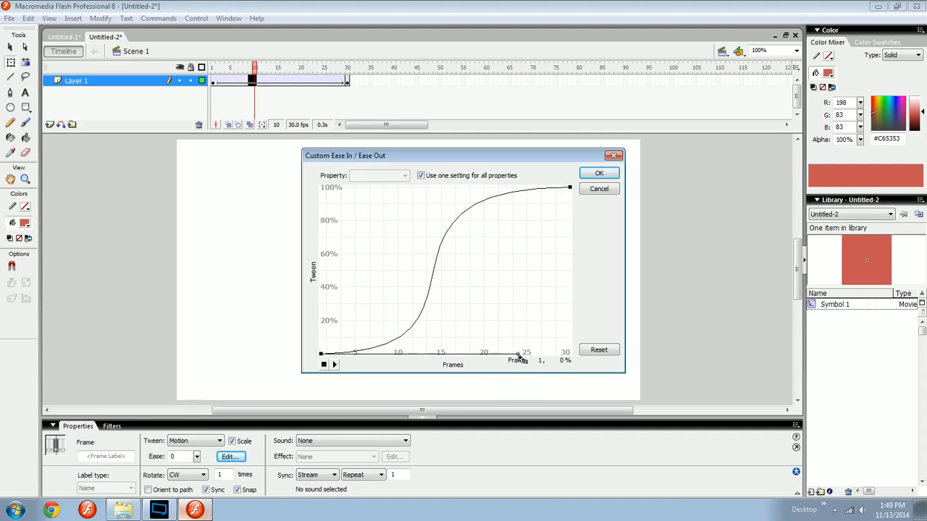
drag(519, 357, 550, 354)
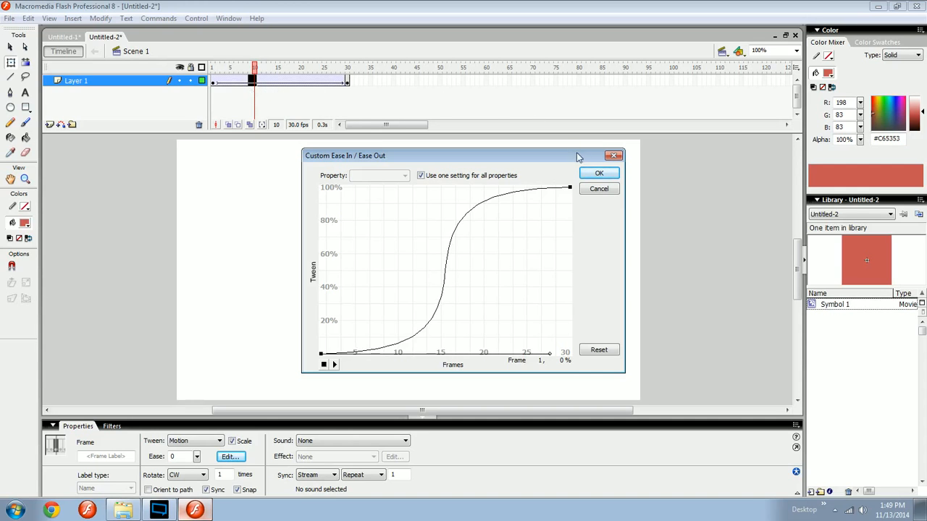
click(598, 174)
drag(291, 69, 213, 68)
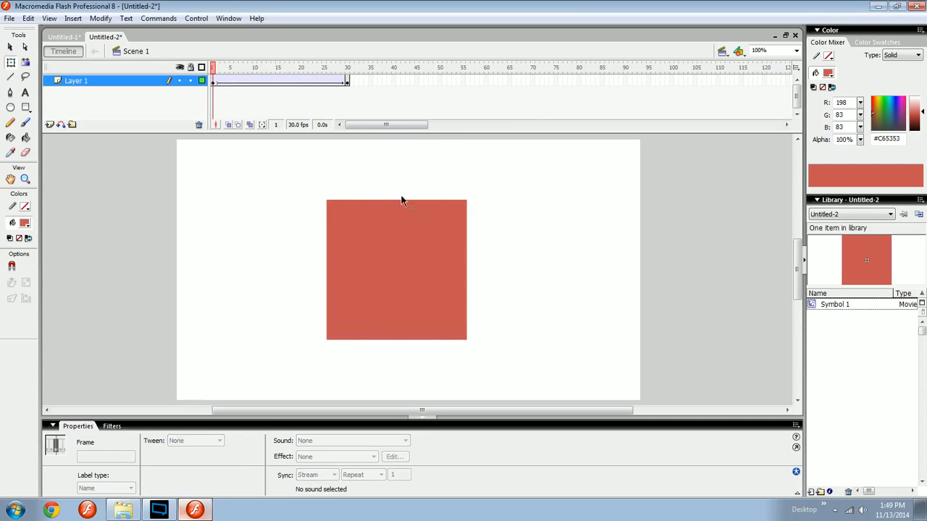
Scrub the eased rotation tween back to frame 1 and play it
click(292, 81)
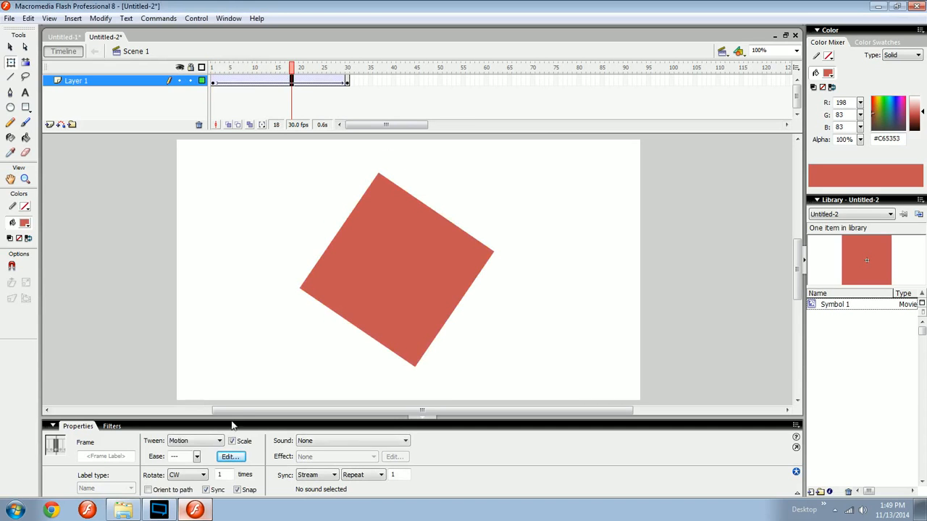
drag(292, 68, 213, 72)
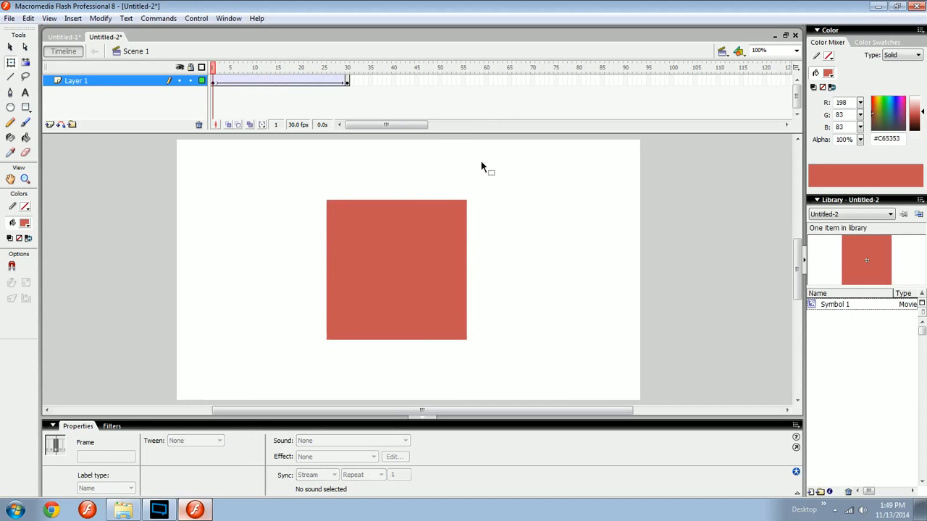
key(Return)
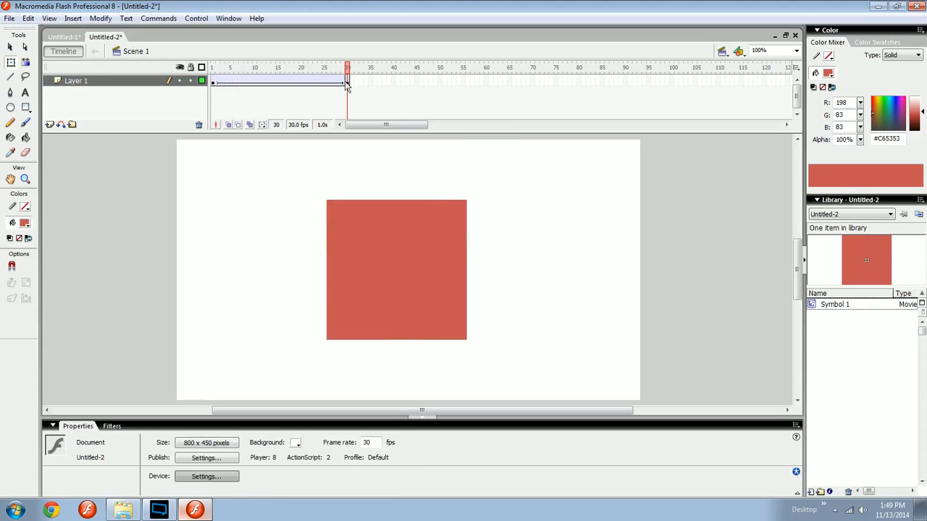
Extend the rotation tween to 120 frames and play it from frame 1
key(F5)
key(F5)
key(F5)
key(F5)
key(F5)
key(F5)
drag(232, 80, 154, 98)
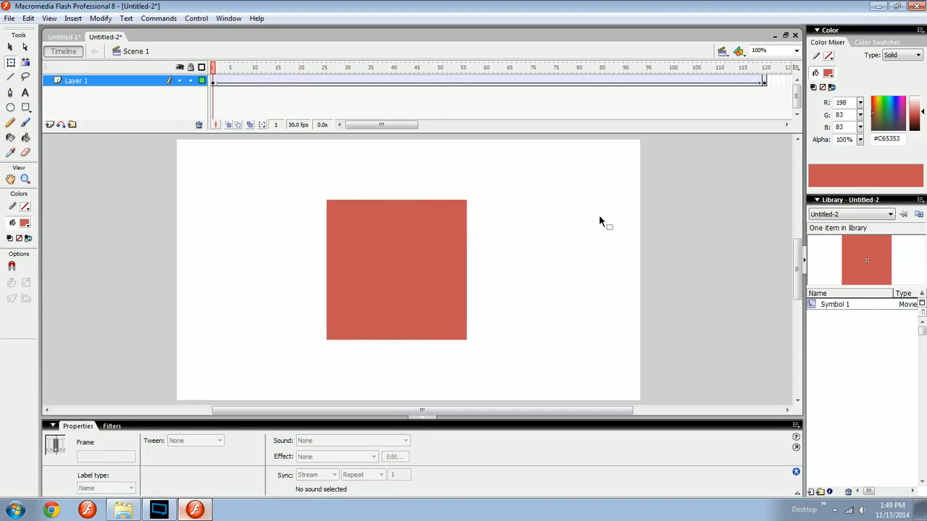
key(Return)
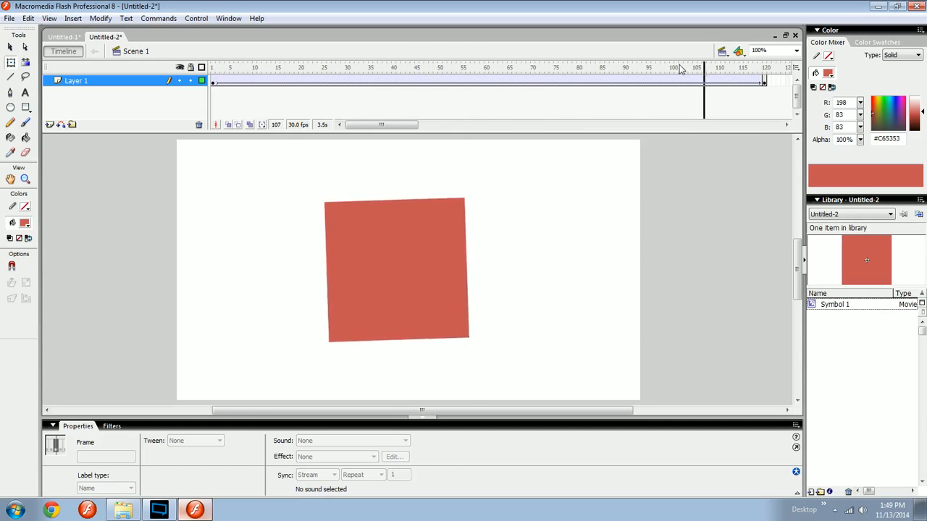
Step through the slowed rotation frame by frame from frame 45 to examine how the square turns in the in-between frames
drag(739, 69, 418, 67)
key(Up)
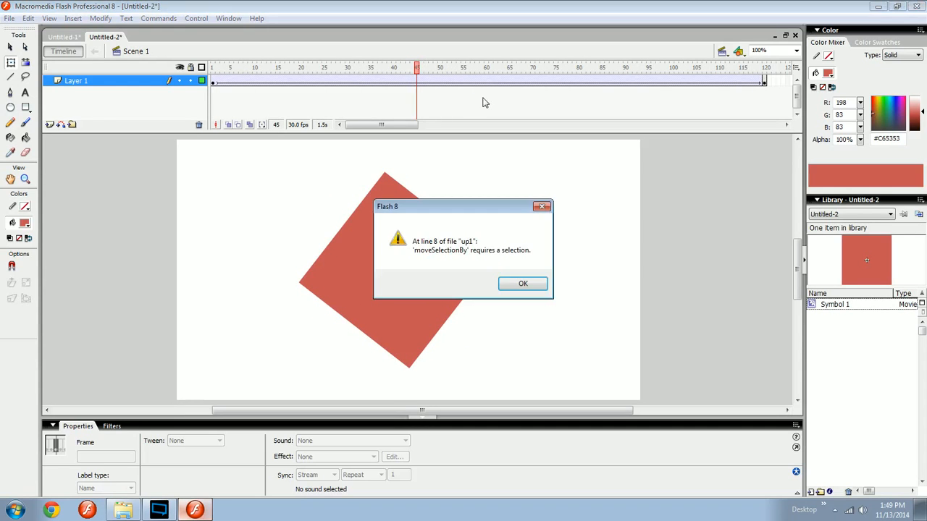
click(548, 206)
key(period)
key(period)
key(period)
key(period)
key(period)
key(period)
key(period)
key(period)
key(period)
key(period)
key(period)
key(period)
key(period)
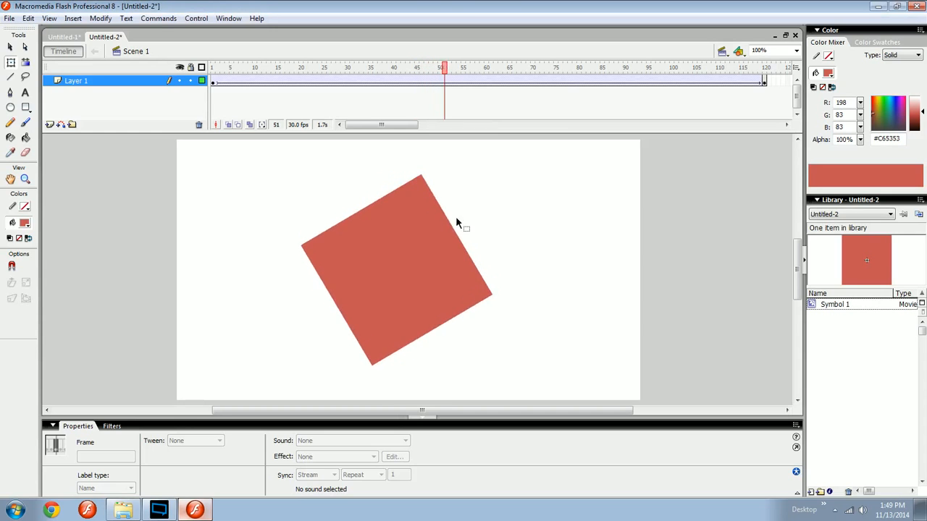
key(period)
key(period)
key(period)
key(period)
key(period)
key(period)
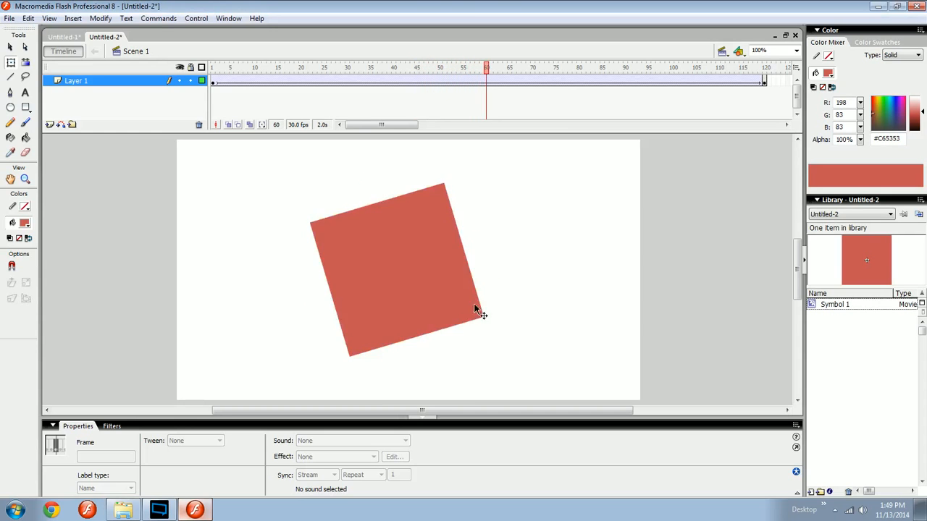
key(period)
key(period)
key(period)
key(period)
key(period)
key(period)
key(period)
key(period)
key(period)
key(period)
key(period)
key(period)
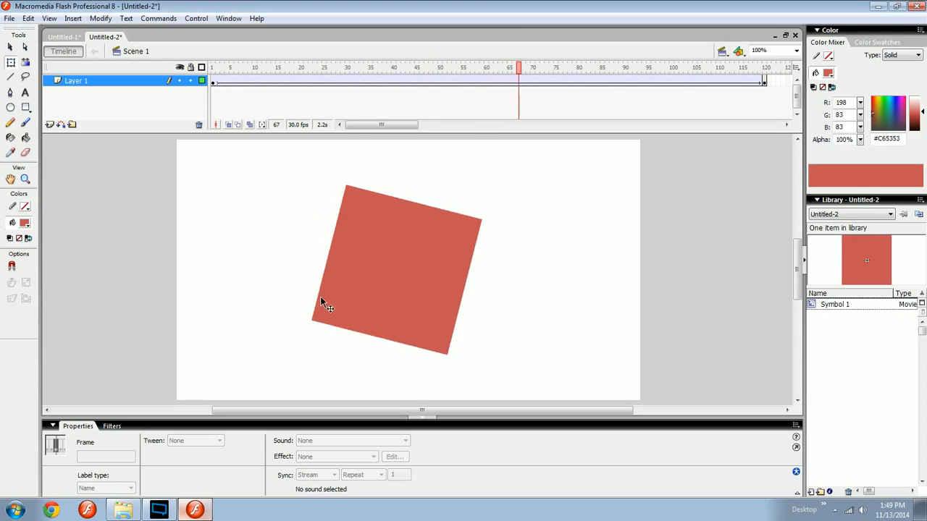
Replay the 120-frame rotation to its end and scrub back to frame 11
drag(562, 67, 393, 70)
key(Return)
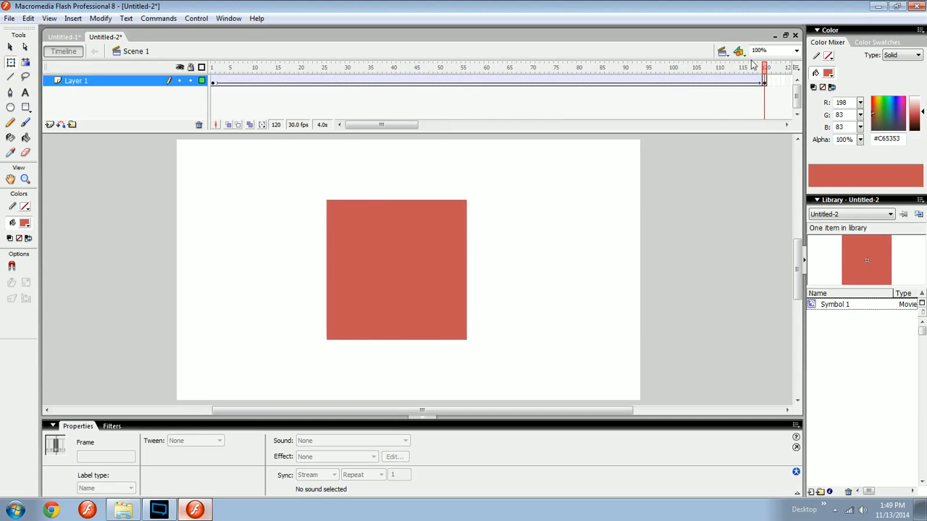
drag(756, 66, 377, 63)
click(258, 80)
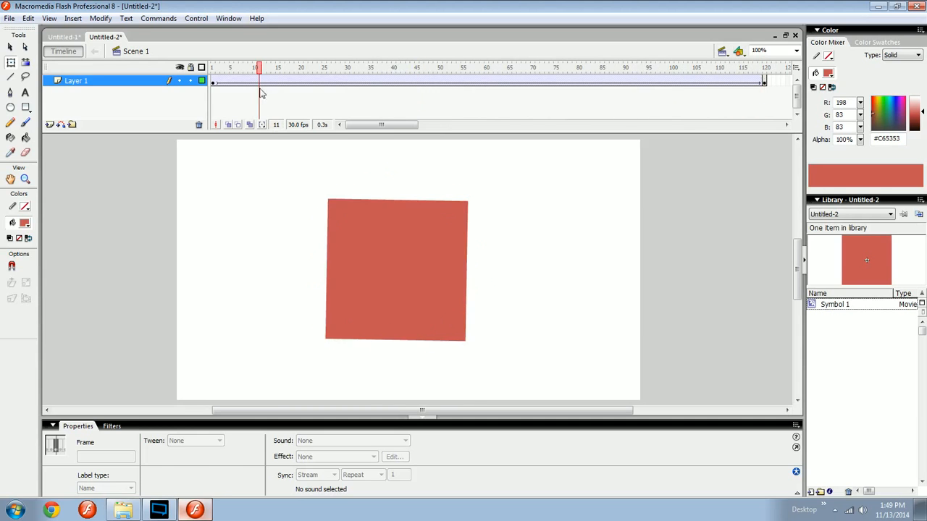
drag(304, 80, 397, 81)
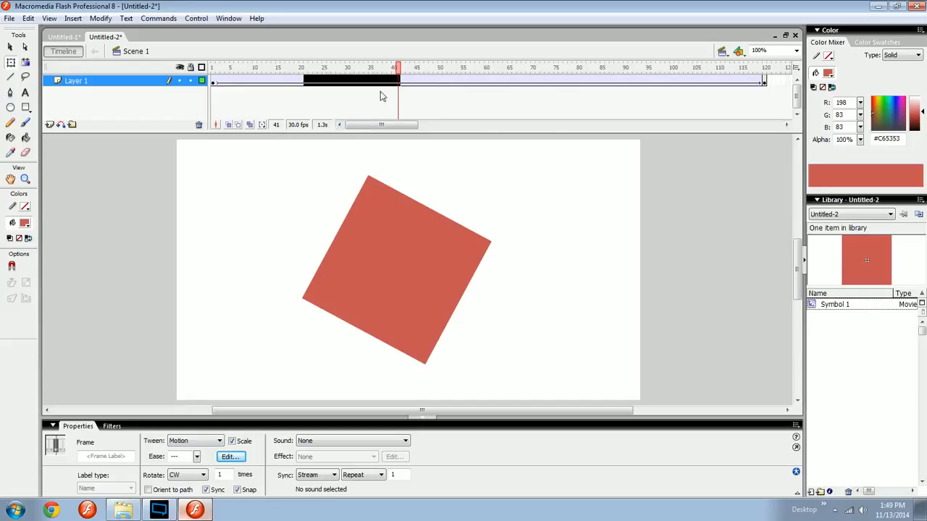
right_click(421, 81)
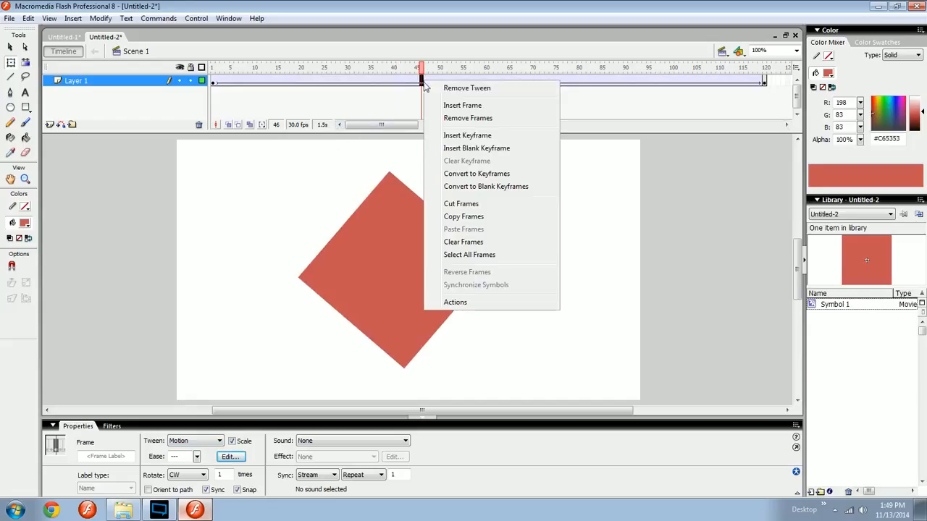
click(377, 80)
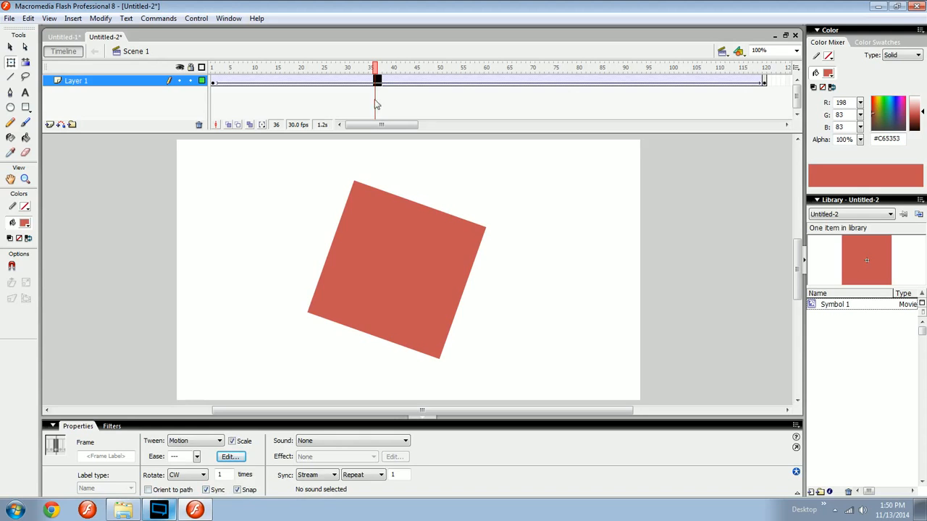
click(455, 82)
click(526, 239)
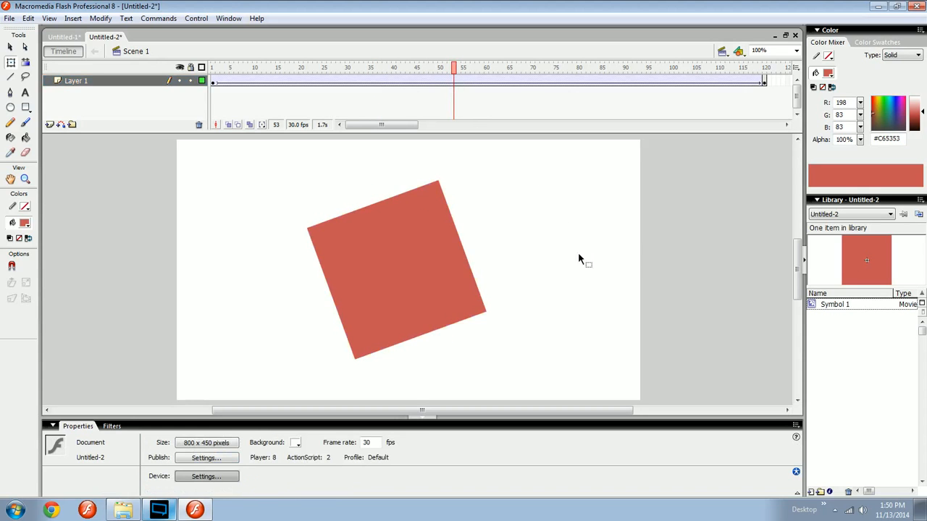
Add a new layer with a keyframe at frame 60 and paint a diagonal blue (#6FACD5) brush stroke beside the square
click(49, 124)
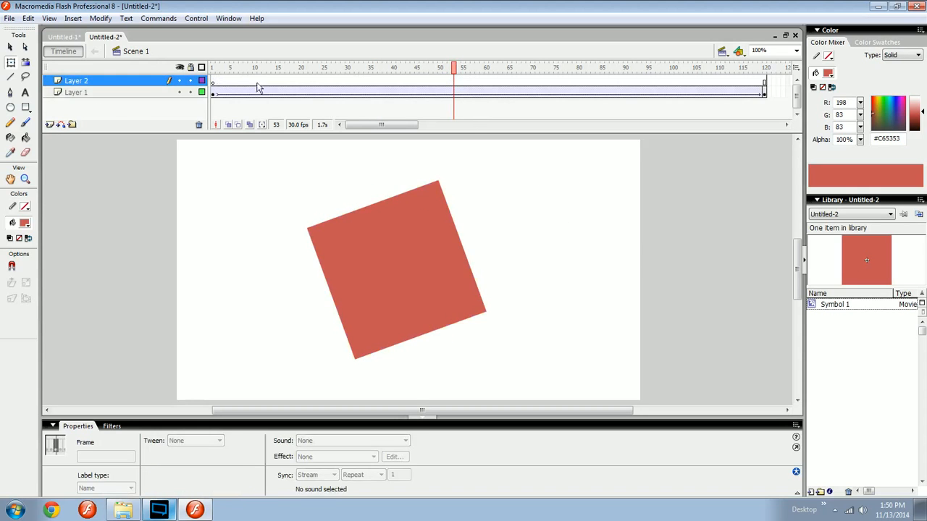
click(485, 82)
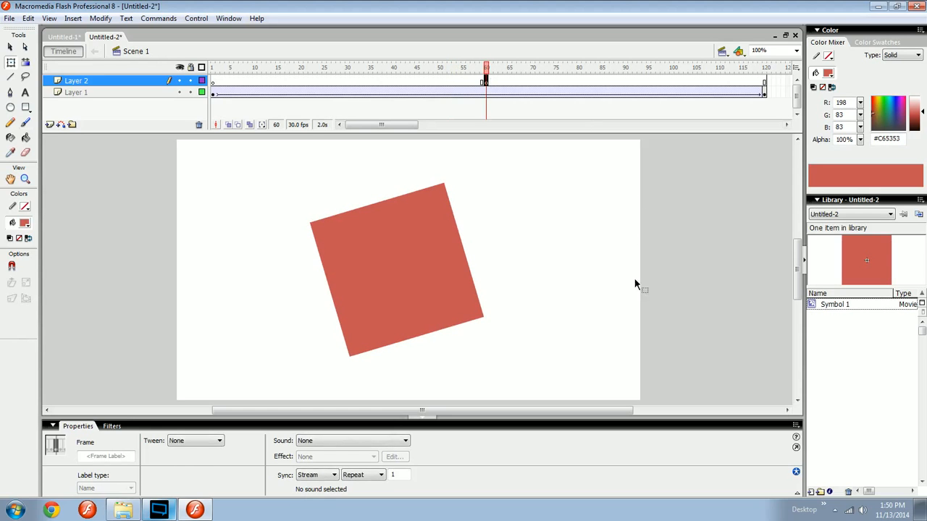
key(b)
drag(896, 105, 890, 111)
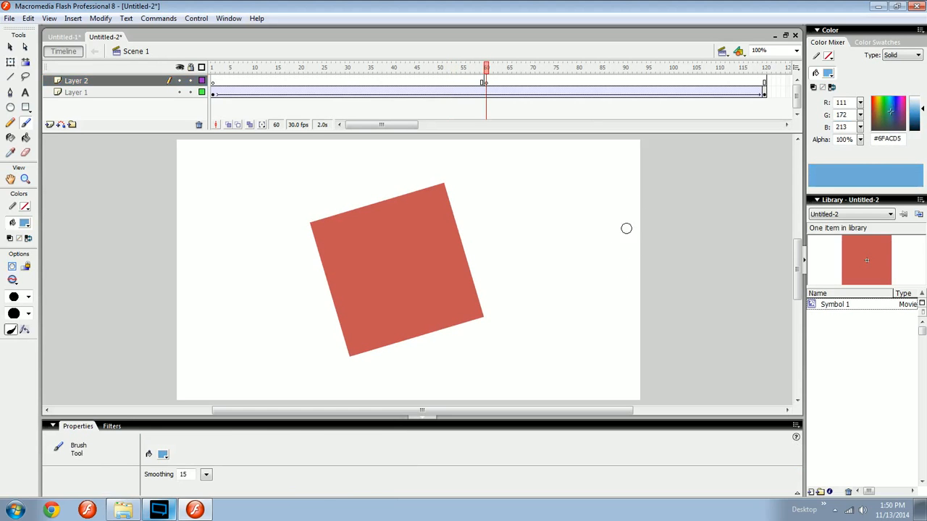
drag(638, 228, 570, 306)
Convert the blue stroke to a symbol and delete its instance from the stage
key(v)
click(611, 268)
key(F8)
key(Return)
key(ctrl+z)
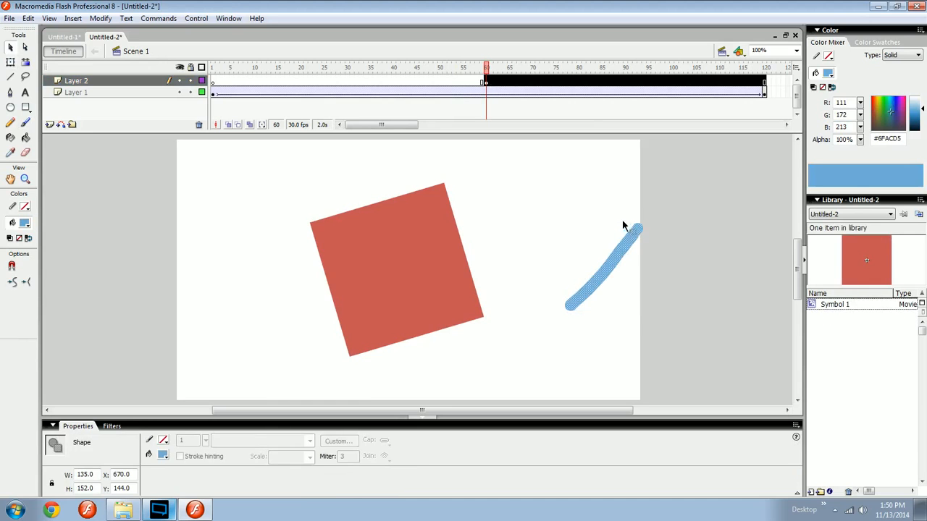
key(ctrl+y)
key(Delete)
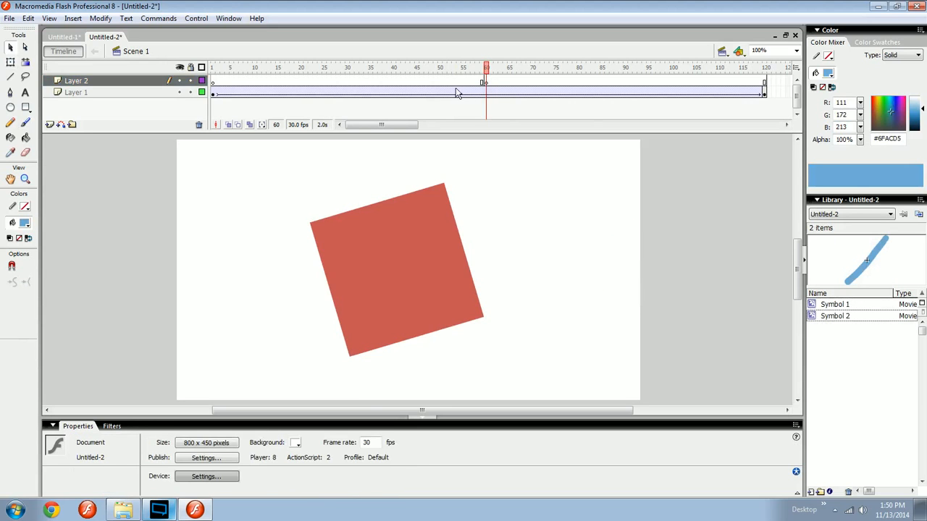
Try tweening different symbols by replacing the square with Symbol 2 in a Layer 1 keyframe at frame 43 and playing it
click(408, 92)
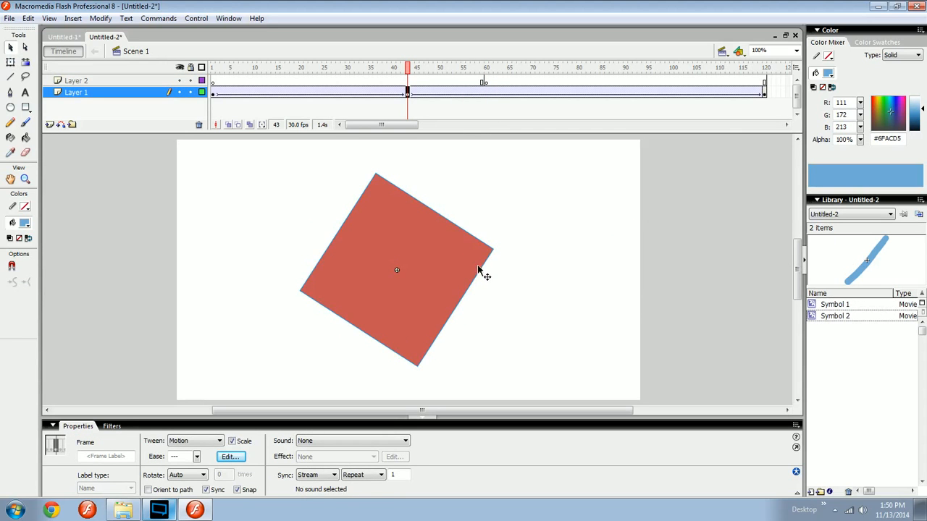
click(403, 247)
key(Delete)
drag(692, 257, 387, 259)
key(Return)
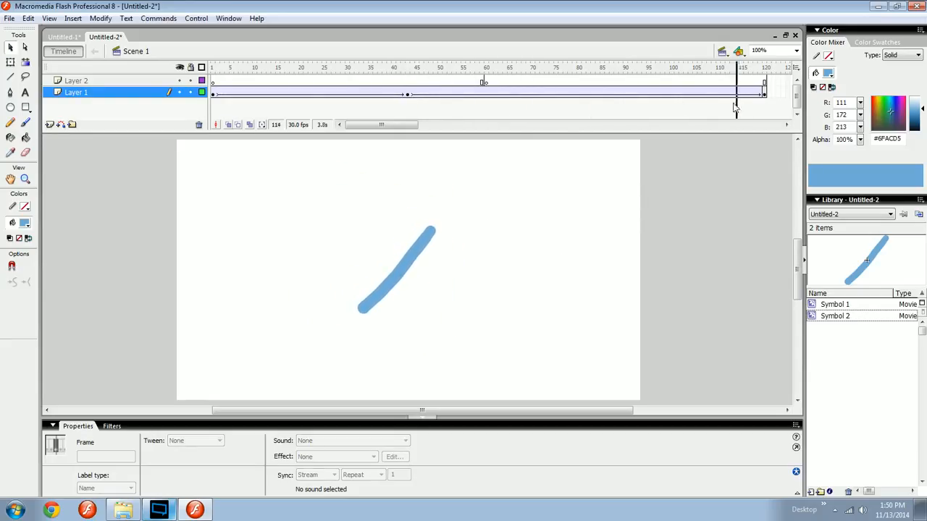
mouse_move(724, 92)
mouse_down()
mouse_move(396, 94)
mouse_move(435, 94)
mouse_move(408, 94)
mouse_up()
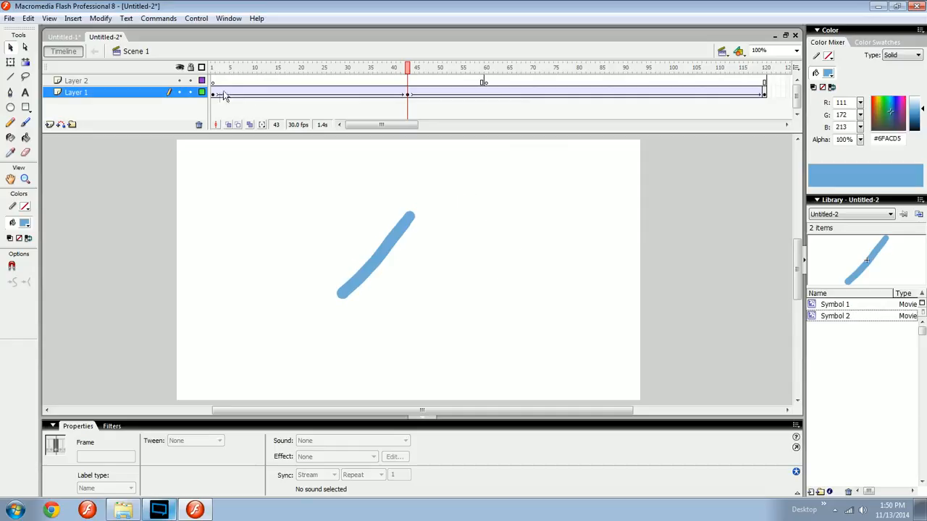
Remove all frames after frame 1 from both layers and select the remaining Layer 1 keyframe
drag(215, 83, 433, 91)
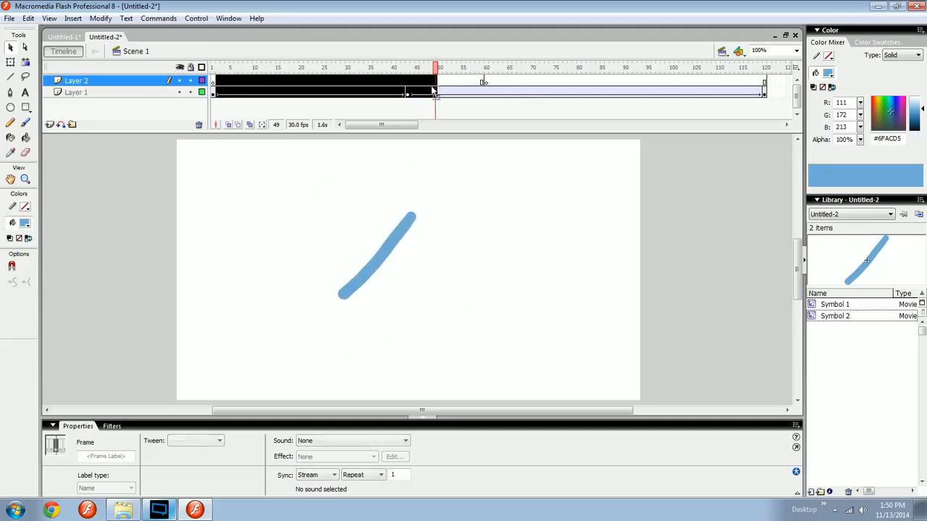
key(shift+F5)
key(shift+F5)
key(shift+F5)
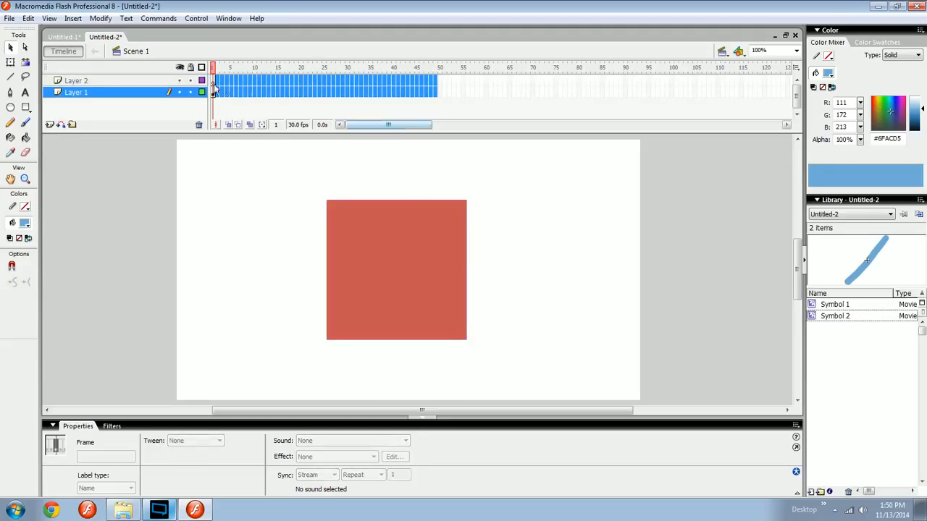
drag(213, 91, 214, 91)
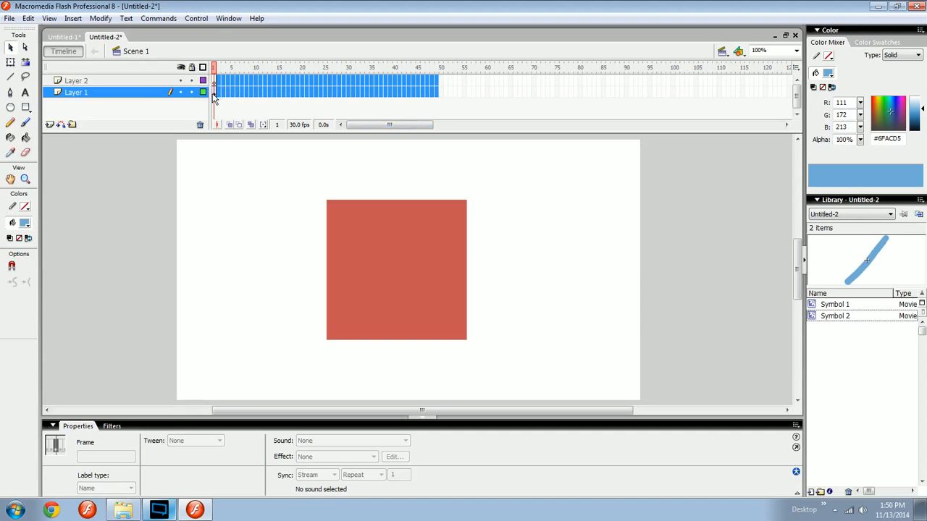
click(215, 93)
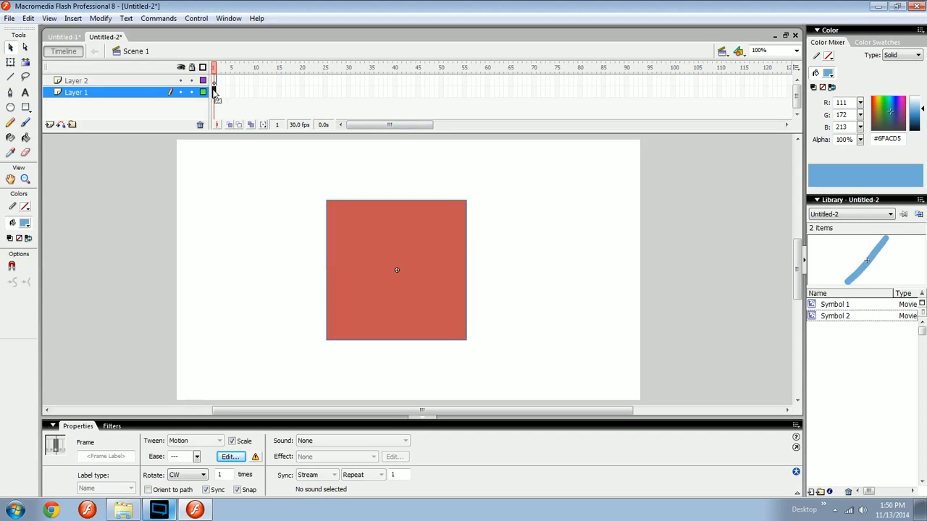
Insert a Layer 1 keyframe at frame 37 with the square moved down and right, and move the frame 1 square to the stage's left side
click(380, 93)
key(F6)
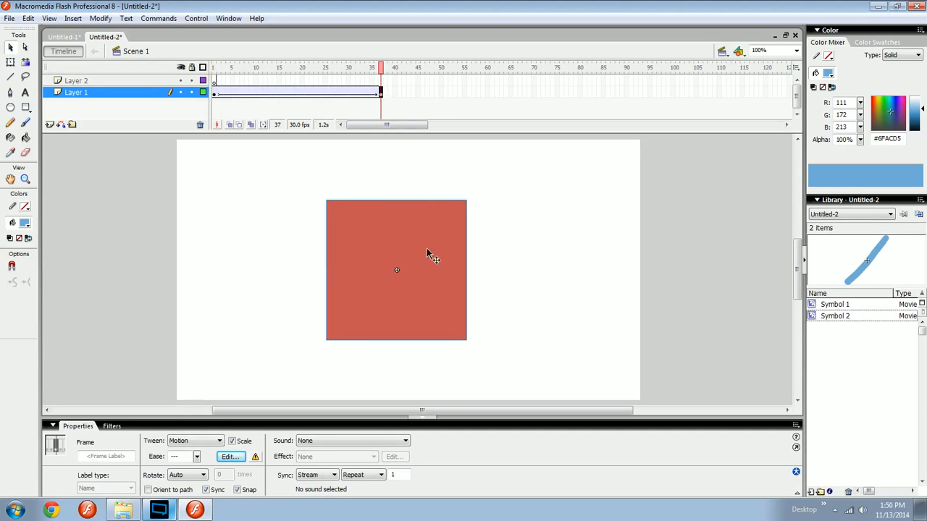
drag(434, 259, 538, 304)
click(260, 73)
drag(260, 78, 371, 134)
click(214, 93)
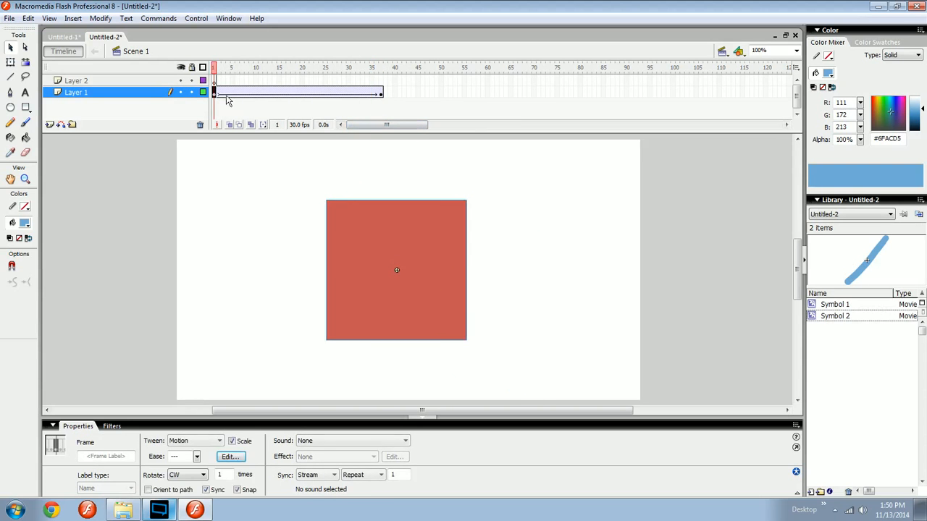
drag(415, 261, 297, 267)
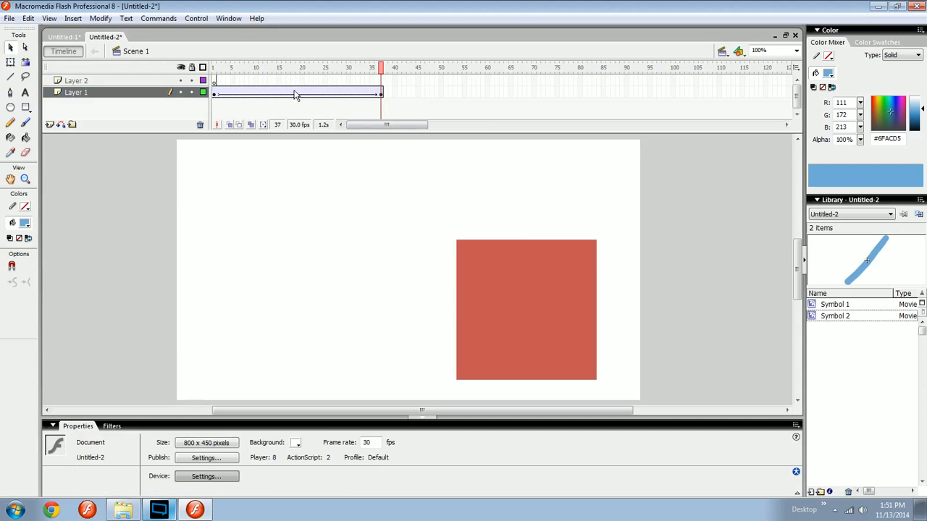
Remove the motion tween between the Layer 1 keyframes at frames 1 and 37
click(289, 93)
right_click(290, 94)
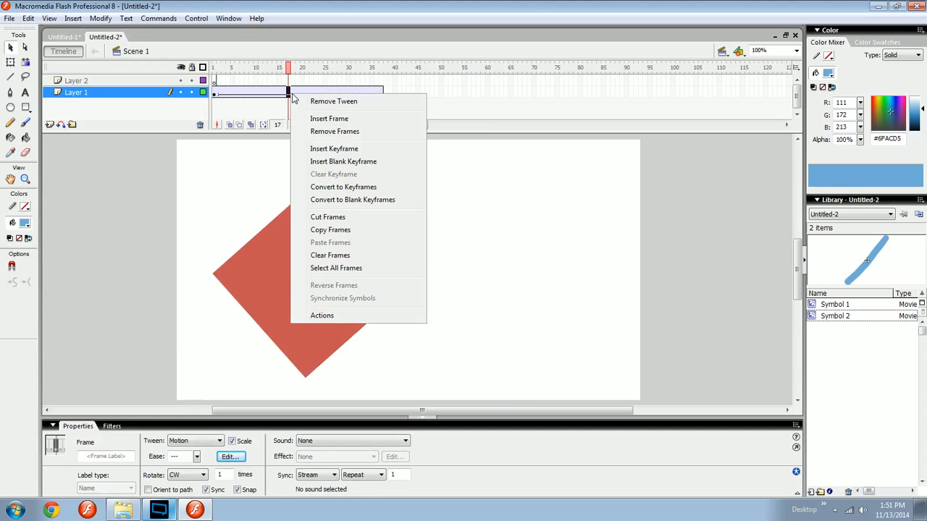
click(359, 101)
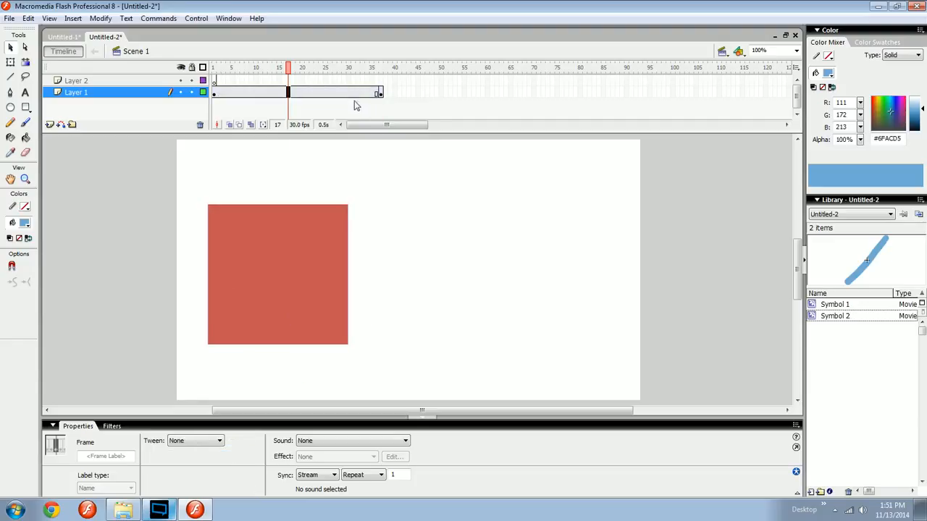
Play the untweened movement from the start, rewind it, and scrub to frame 16 to compare the frames
drag(377, 94, 237, 116)
key(Return)
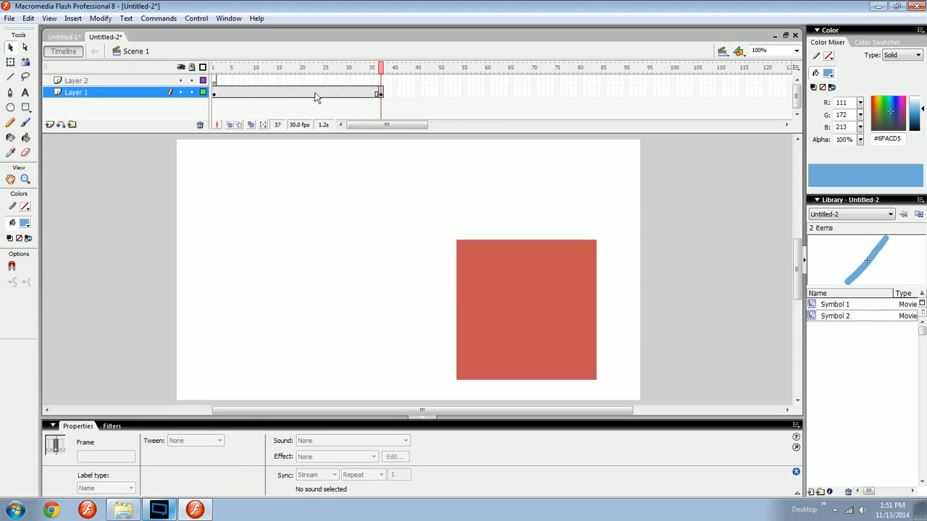
drag(254, 69, 189, 83)
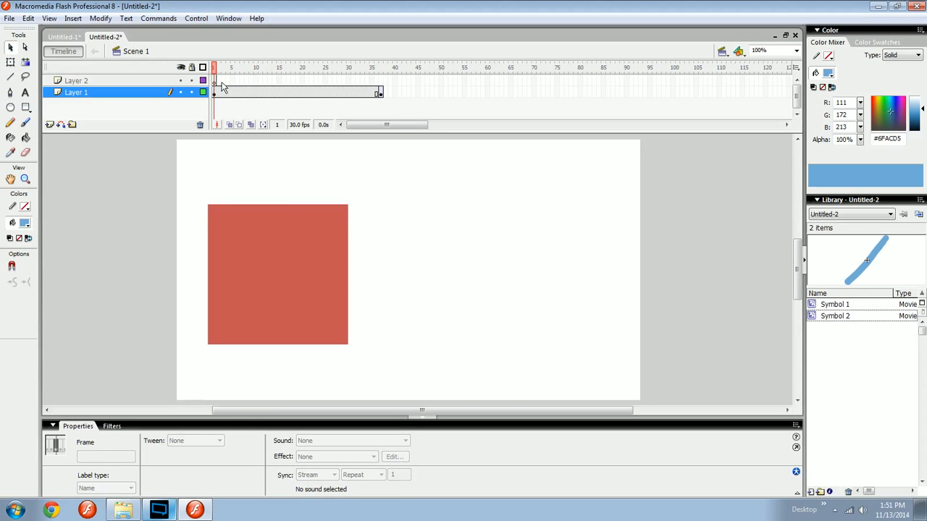
drag(255, 70, 285, 77)
click(284, 93)
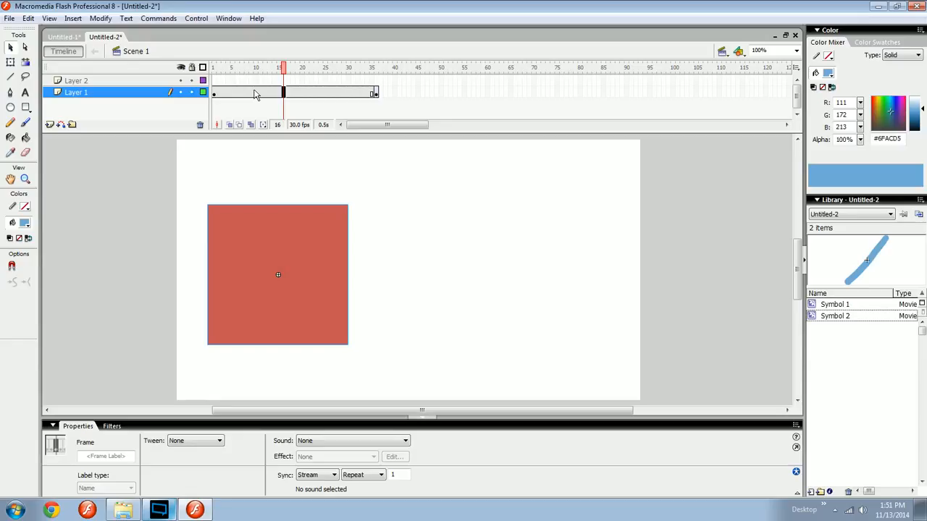
Play the untweened movement, delete Layer 2, and remove the end keyframe from Layer 1
key(Return)
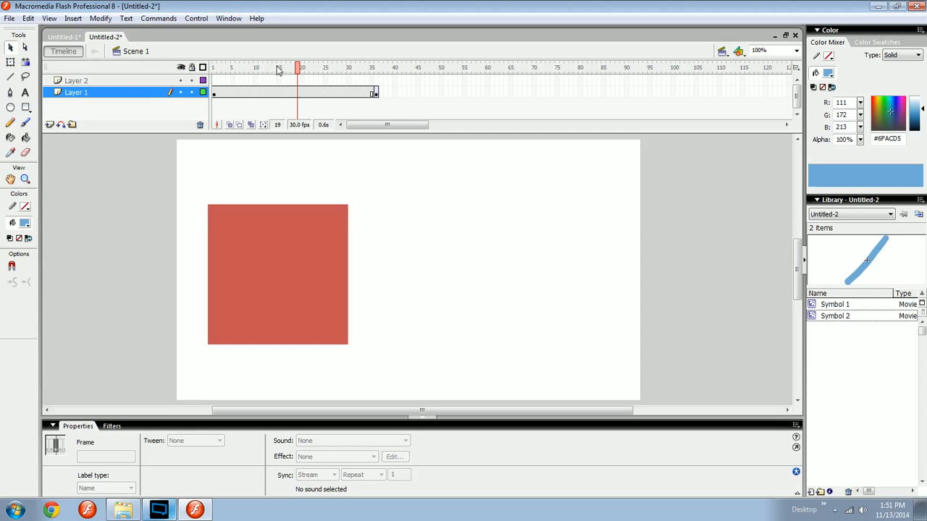
click(161, 80)
click(201, 125)
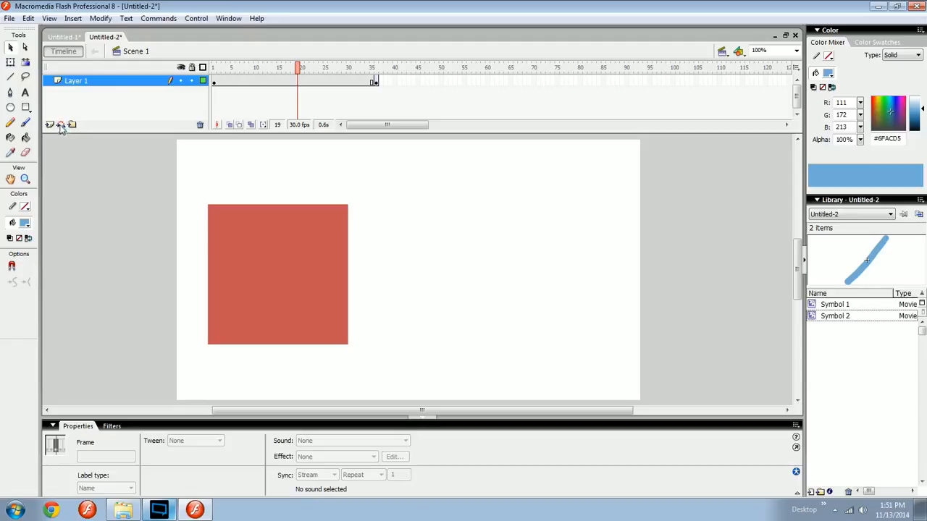
drag(297, 64, 162, 86)
click(258, 81)
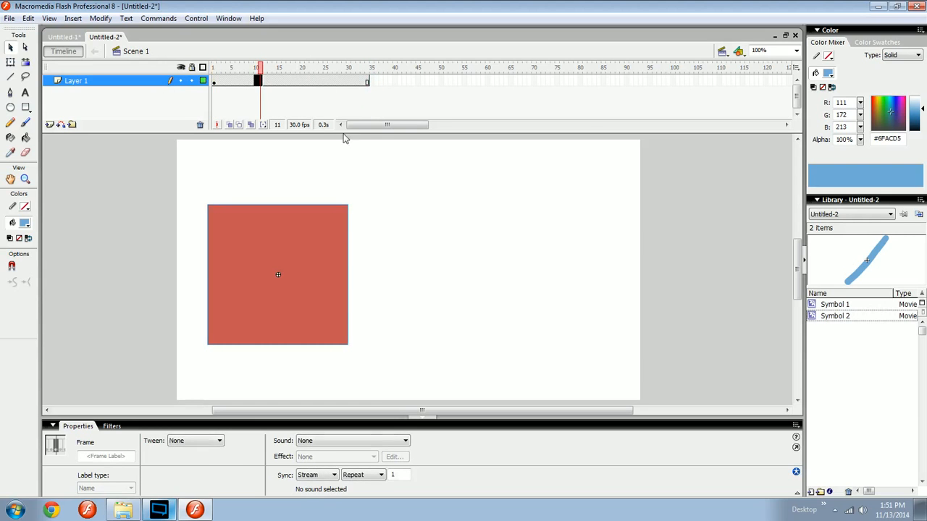
Try a motion tween with rotation set to None on Layer 1's frames, and remove the tween again
right_click(278, 81)
click(296, 91)
click(203, 476)
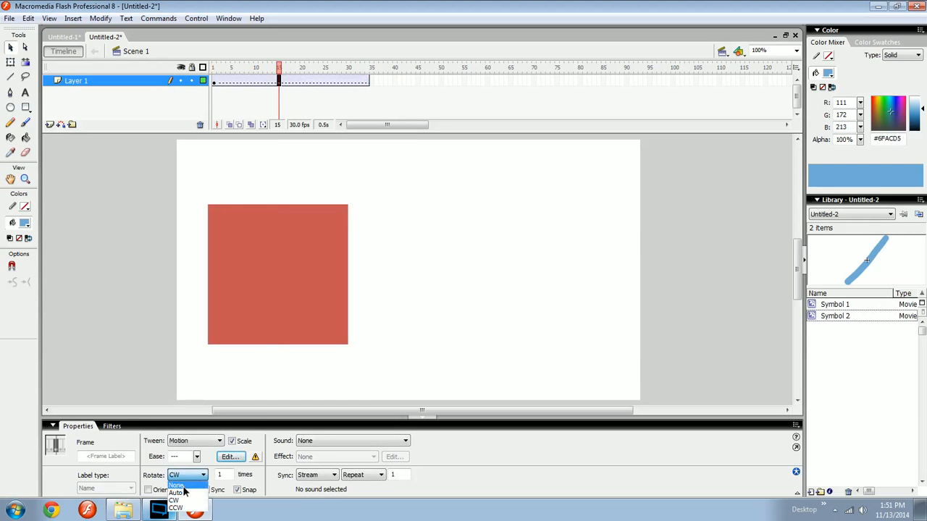
click(177, 485)
click(358, 82)
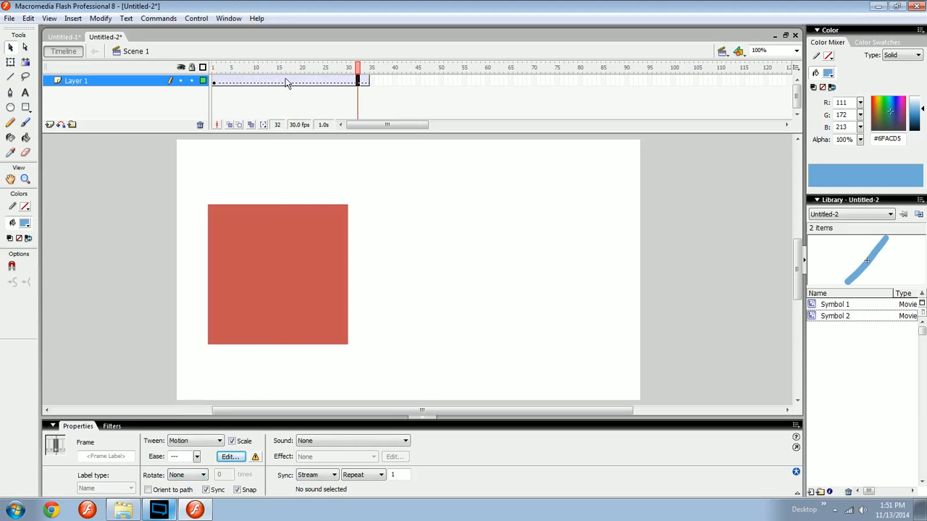
right_click(286, 82)
click(307, 85)
Paint a straight arrow from the square toward the stage's upper right, using a smaller brush in dark blue #2B6891
key(b)
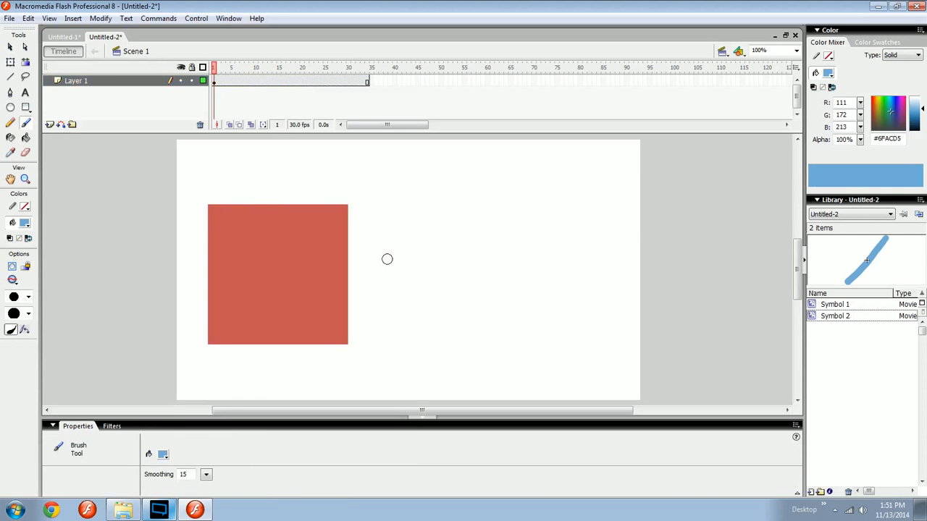
drag(362, 265, 536, 237)
key(ctrl+z)
click(27, 297)
click(20, 333)
drag(921, 109, 921, 117)
drag(358, 268, 584, 227)
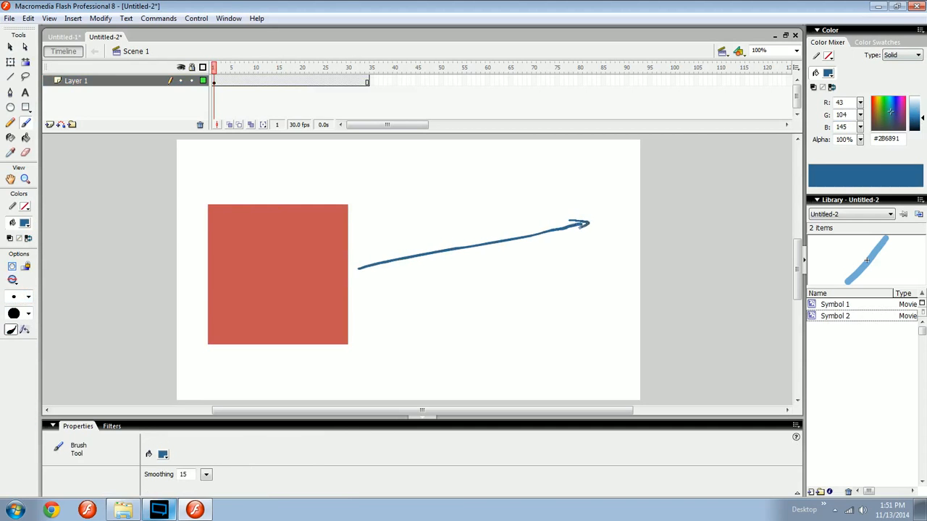
Paint a curved arrow that dips below the straight arrow and ends pointing up, undoing the unsatisfactory strokes
mouse_move(359, 271)
mouse_down()
mouse_move(454, 342)
mouse_move(542, 293)
mouse_move(557, 251)
mouse_up()
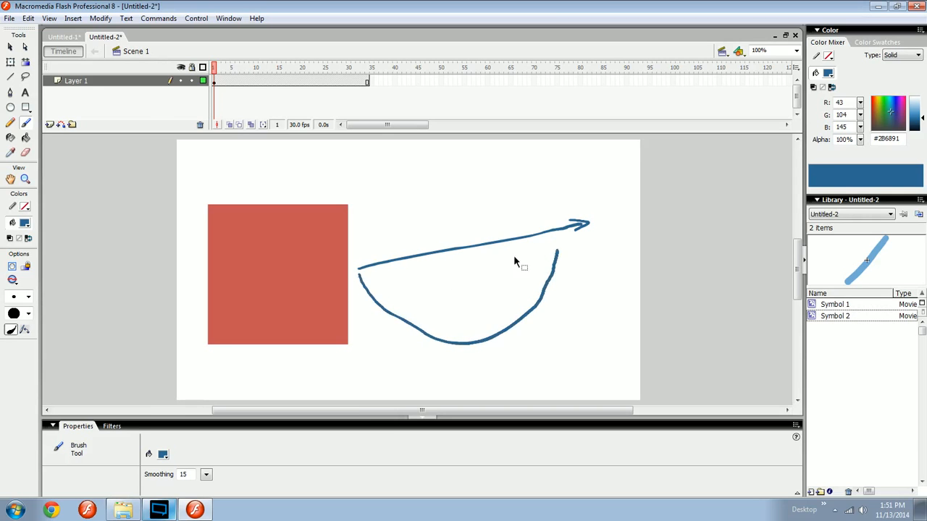
key(ctrl+z)
mouse_move(365, 270)
mouse_down()
mouse_move(426, 346)
mouse_move(548, 269)
mouse_up()
key(ctrl+z)
mouse_move(356, 286)
mouse_down()
mouse_move(395, 331)
mouse_move(555, 260)
mouse_move(544, 278)
mouse_move(566, 268)
mouse_up()
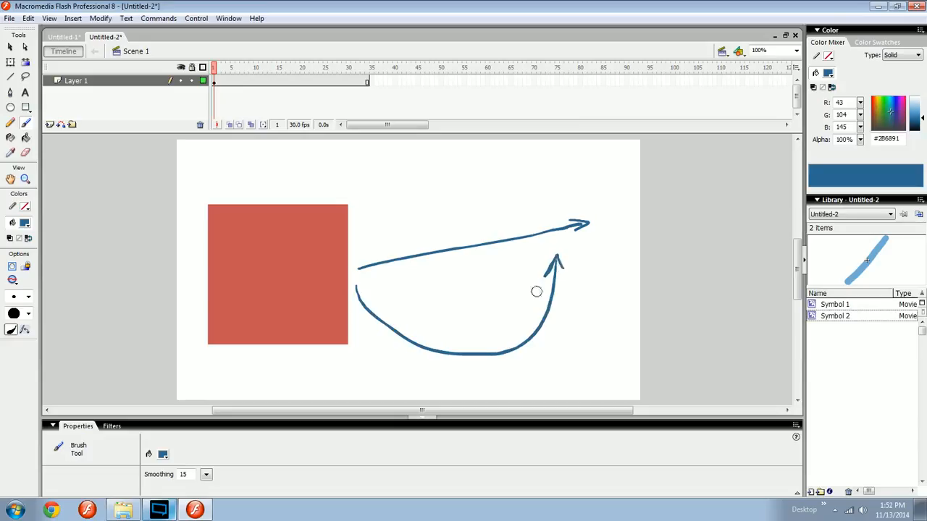
Extend the Layer 1 frames to frame 100
key(space)
drag(485, 322, 506, 320)
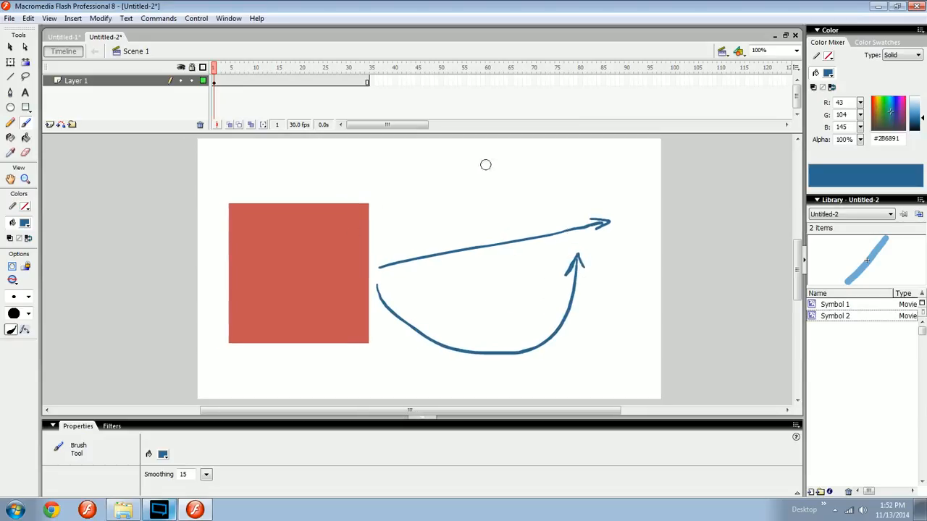
drag(547, 82, 668, 82)
key(F5)
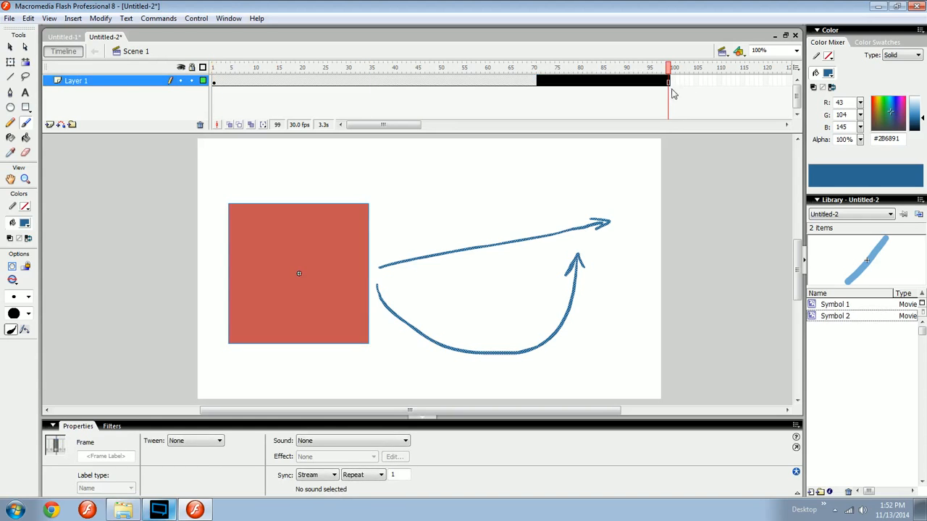
click(672, 92)
Delete the curved and straight blue arrows from the stage
key(v)
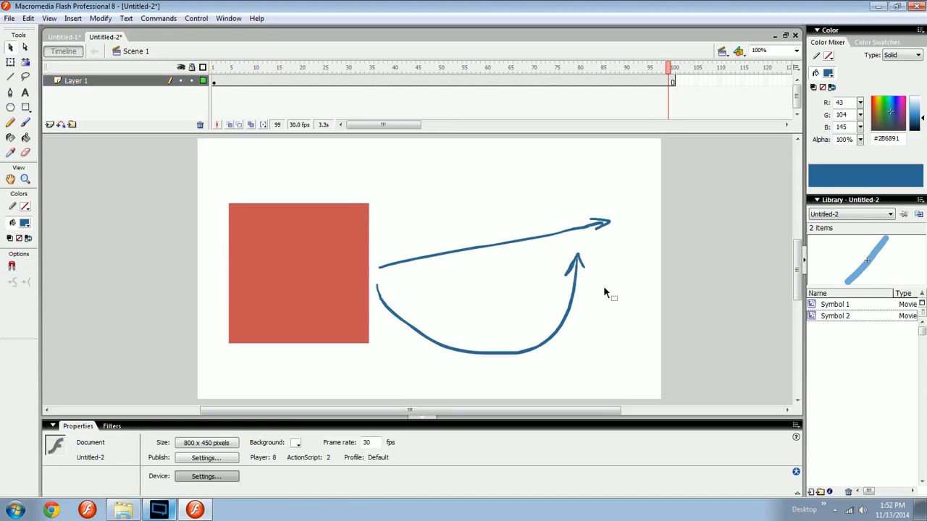
click(578, 270)
key(Delete)
drag(650, 189, 550, 250)
key(Delete)
click(539, 237)
key(Delete)
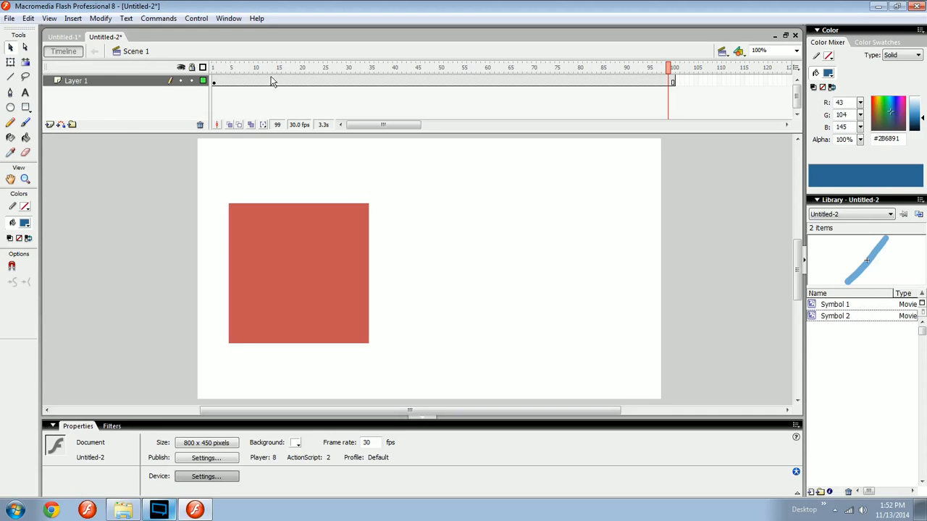
Add a motion guide layer above Layer 1 and rename Layer 1 to "adda"
click(61, 124)
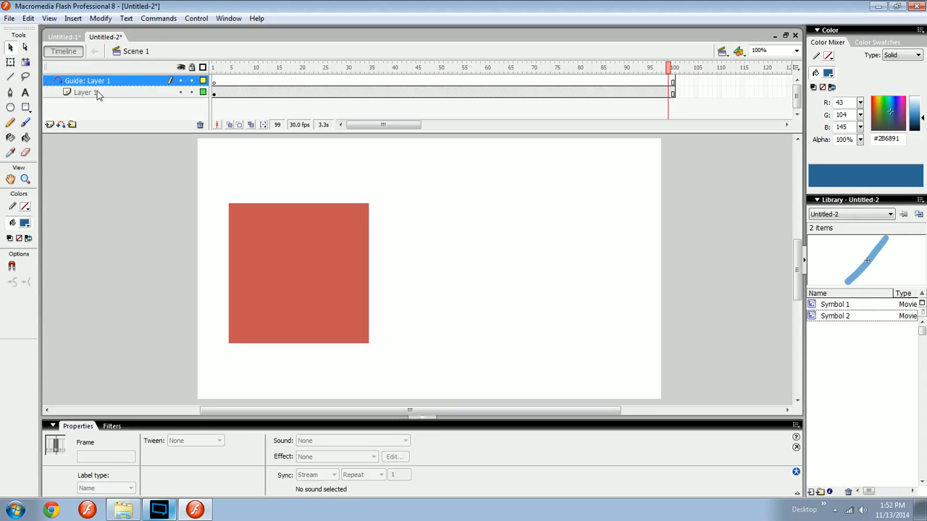
double_click(84, 92)
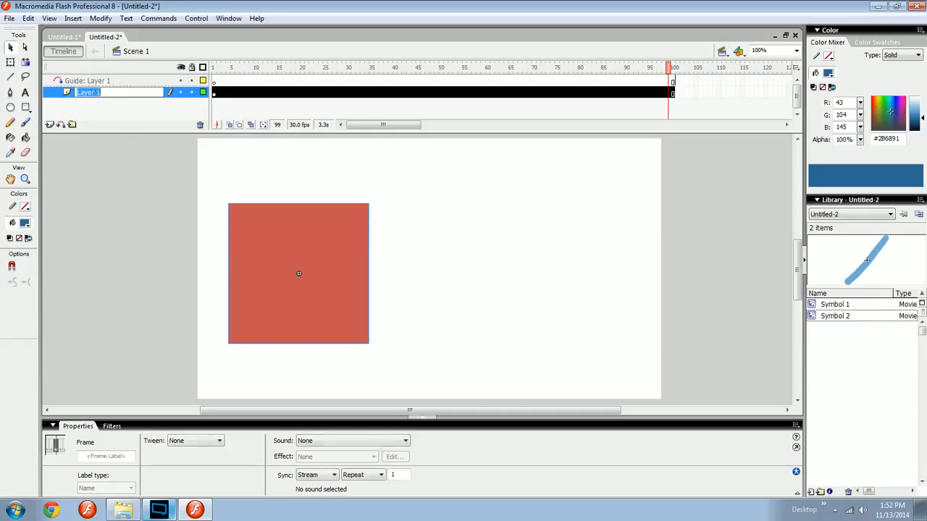
text(adda)
key(Return)
click(100, 83)
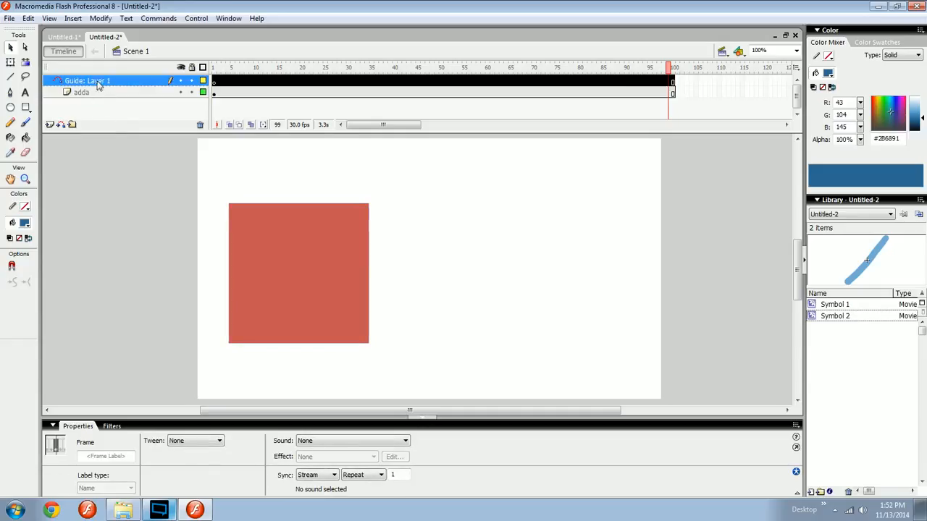
click(105, 112)
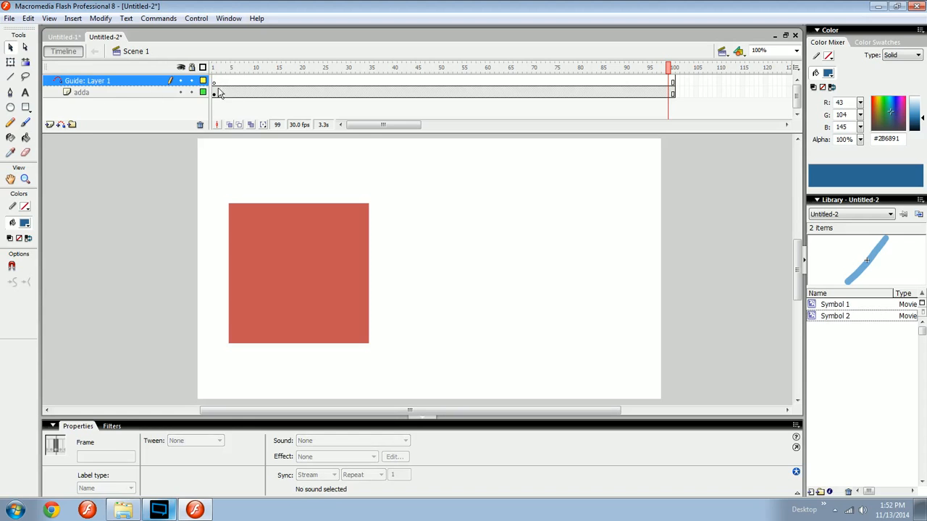
Reposition the square in frame 1 of the adda layer to about X 38, Y 65
click(215, 93)
drag(342, 234, 350, 231)
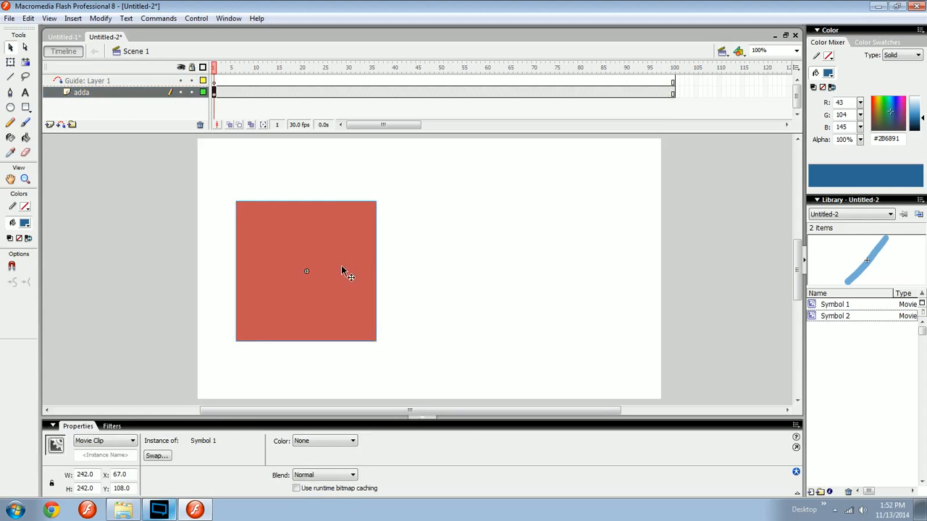
drag(341, 271, 311, 239)
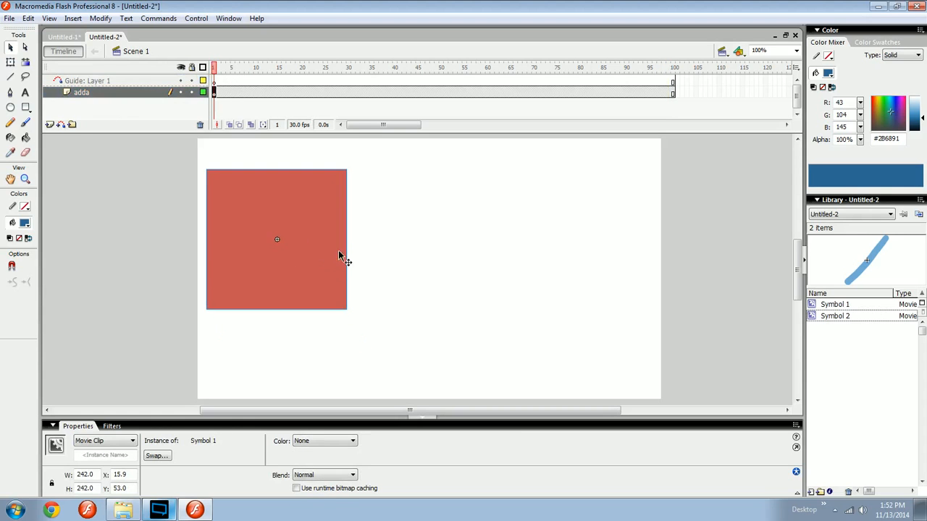
mouse_move(351, 283)
mouse_down()
mouse_move(357, 289)
mouse_move(349, 286)
mouse_up()
Examine the square's center point up close, and return to a view of the whole stage
key(z)
drag(279, 251, 336, 229)
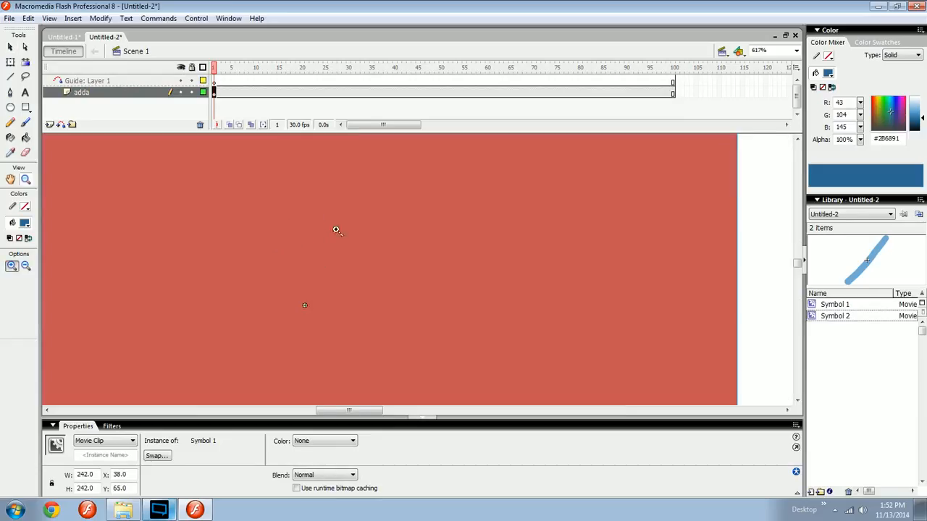
key(space)
drag(329, 290, 342, 271)
key(v)
key(ctrl+minus)
key(ctrl+minus)
key(ctrl+minus)
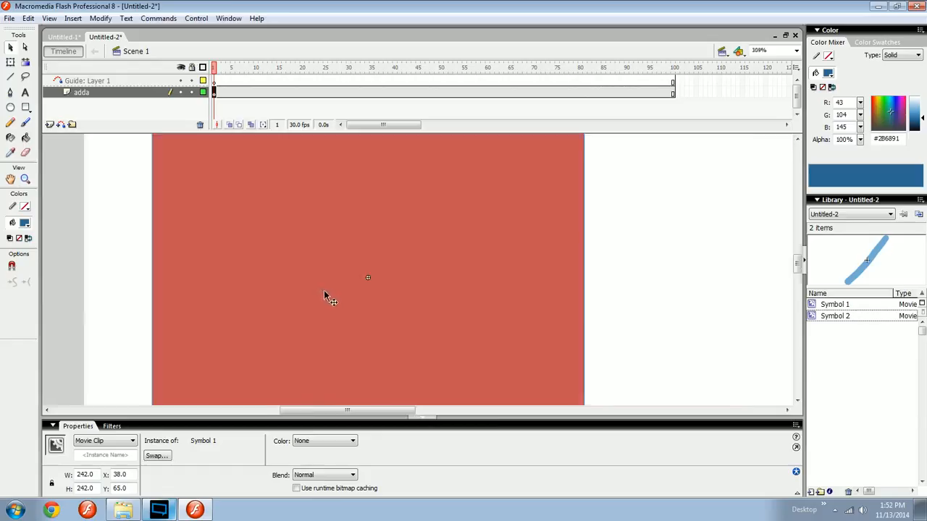
key(space)
drag(409, 275, 295, 258)
key(space)
key(space)
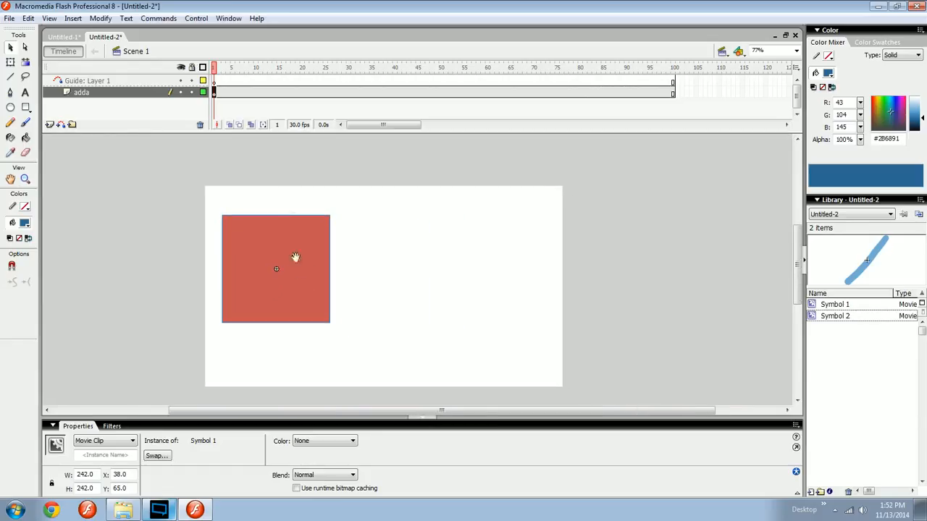
click(216, 86)
key(ctrl+equal)
key(space)
drag(329, 376, 358, 329)
click(358, 329)
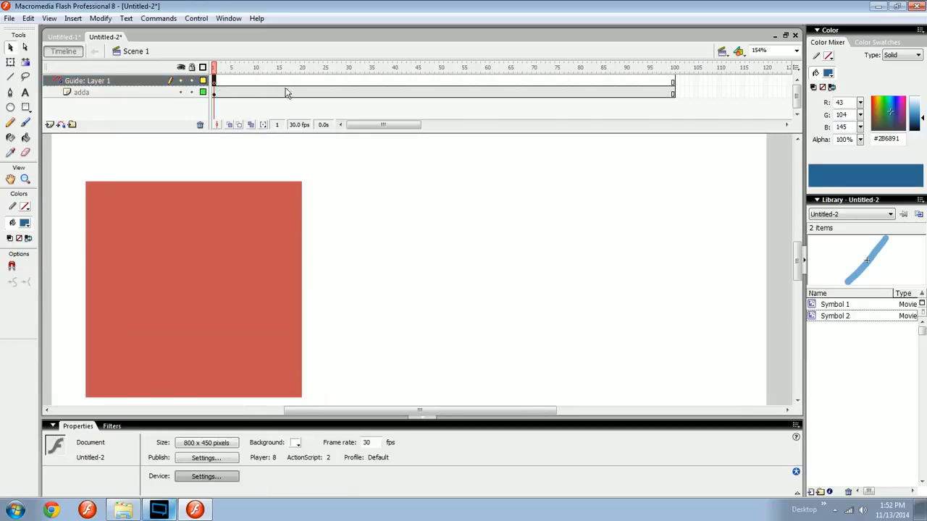
key(space)
mouse_move(384, 287)
mouse_down()
mouse_move(362, 283)
mouse_move(389, 274)
mouse_up()
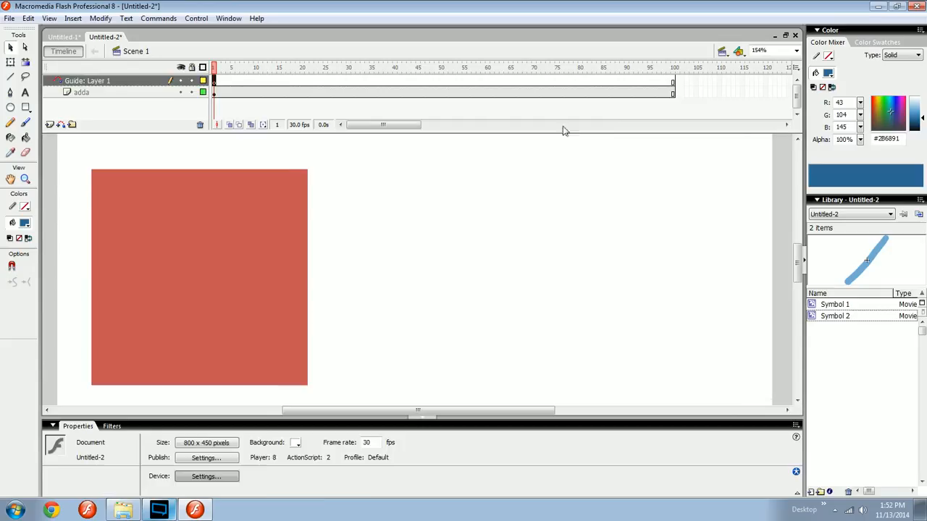
Insert a keyframe at frame 100 of the adda layer and move the square to the stage's right side, about X 499, Y 60.5
click(672, 95)
key(space)
drag(505, 316, 471, 310)
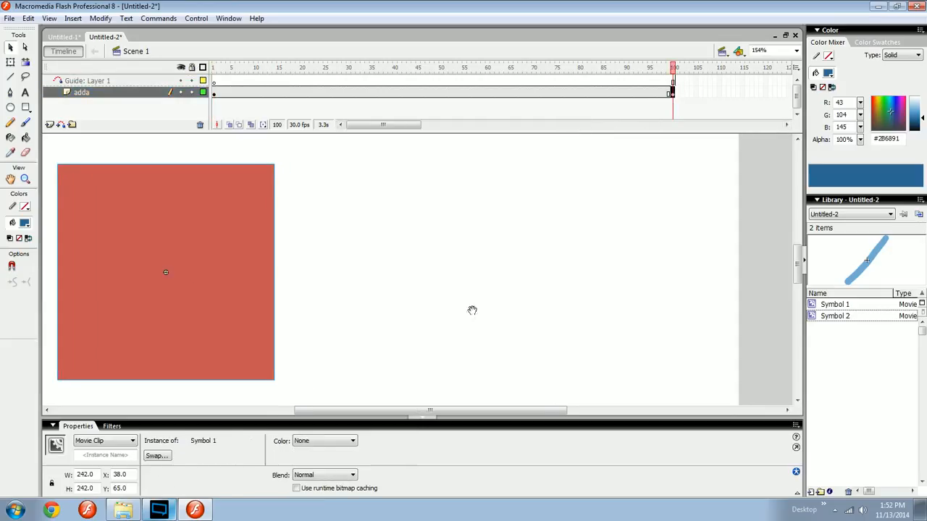
key(space)
drag(500, 193, 507, 186)
drag(259, 252, 655, 242)
Try a brush stroke across the stage from the square's start position to its end position, and undo it
key(space)
key(ctrl+minus)
key(b)
mouse_move(305, 279)
mouse_down()
mouse_move(352, 352)
mouse_move(507, 274)
mouse_up()
key(ctrl+z)
key(v)
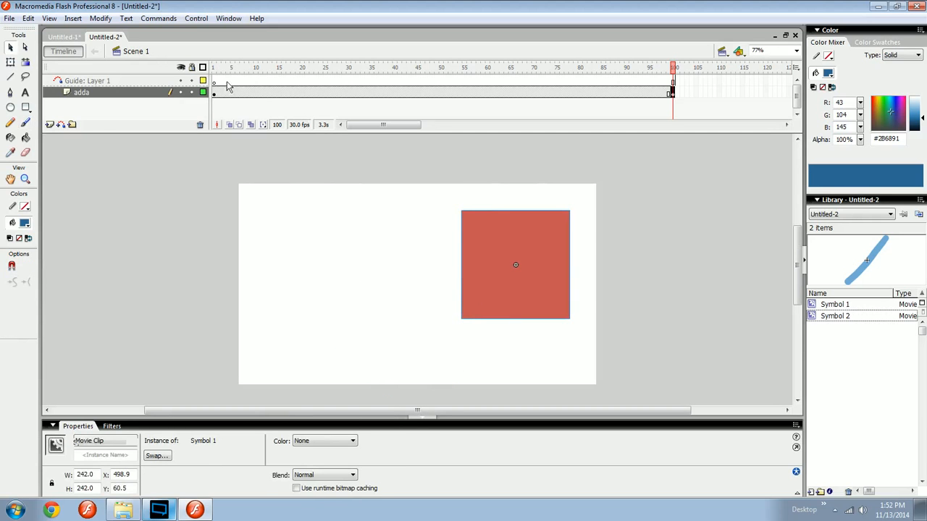
click(215, 84)
key(e)
key(ctrl+equal)
key(F8)
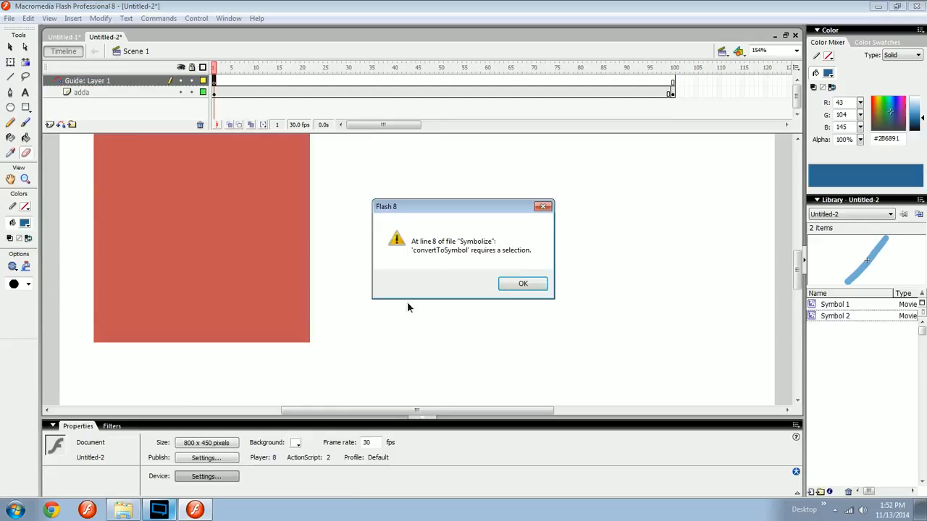
click(543, 208)
Draw a straight line in frame 1 from the square's center point out past its right edge, sloping slightly downward
key(space)
drag(400, 234, 518, 262)
drag(441, 268, 494, 295)
key(v)
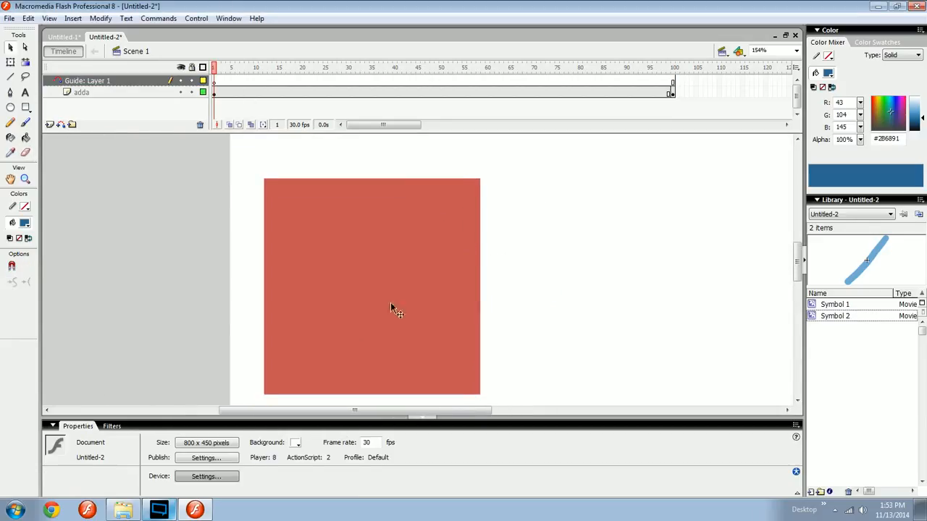
click(393, 305)
key(z)
drag(368, 299, 307, 270)
key(n)
key(ctrl+minus)
key(space)
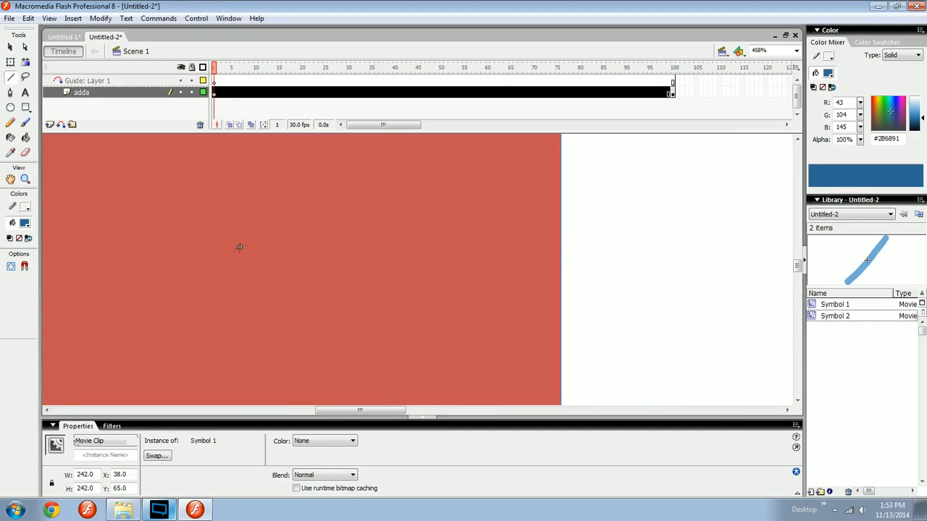
mouse_move(239, 247)
mouse_down()
mouse_move(413, 245)
mouse_move(709, 313)
mouse_up()
key(v)
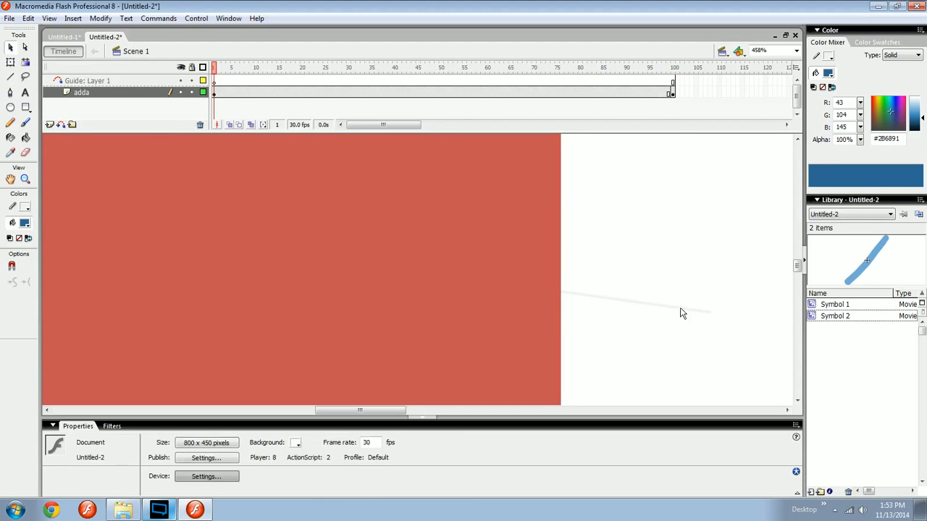
Change the line's stroke color to magenta #F00DA0
click(679, 309)
click(831, 60)
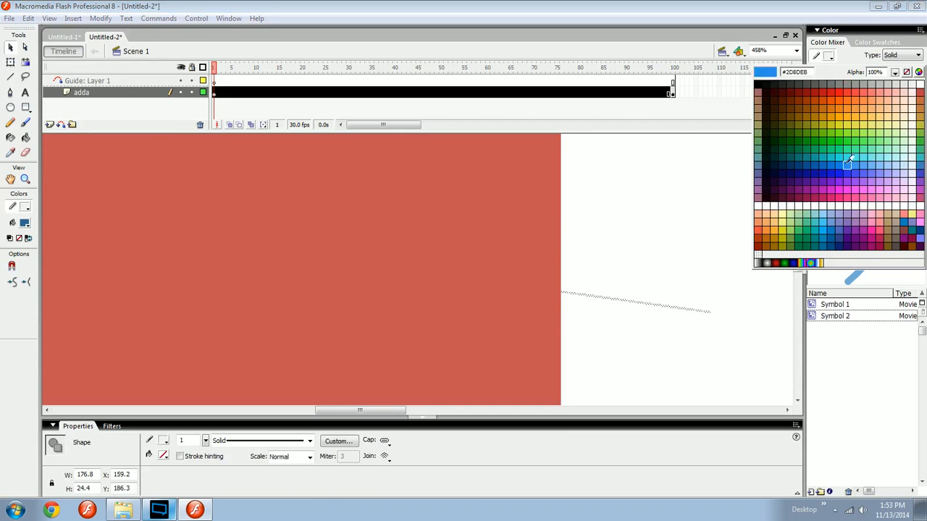
click(872, 233)
click(654, 303)
Transfer the magenta line from the adda layer to the guide layer at the same position, and select the square to check its center alignment
key(space)
drag(626, 291, 585, 303)
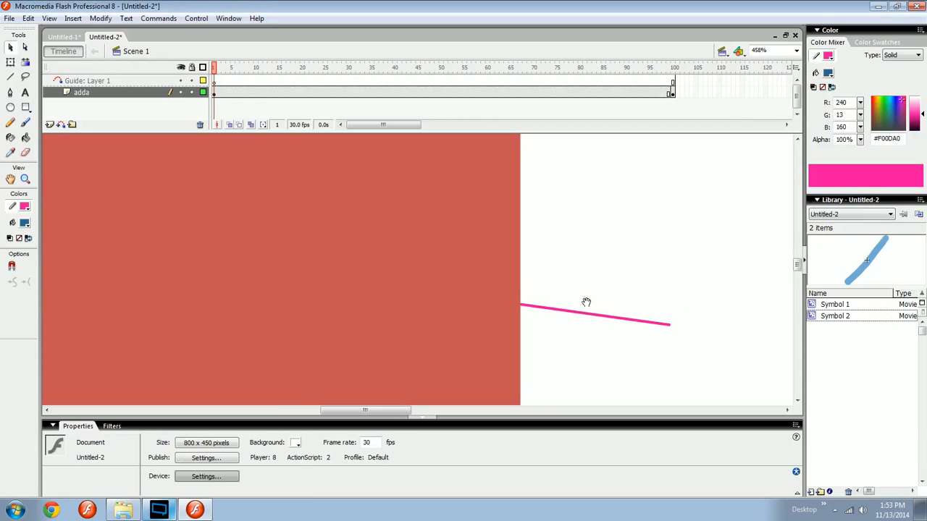
click(591, 314)
key(Delete)
click(270, 81)
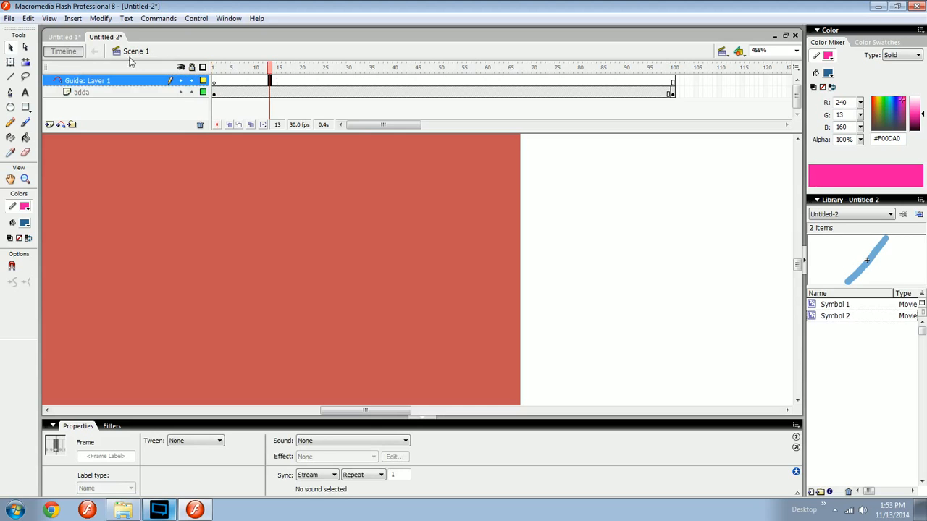
key(ctrl+z)
click(523, 232)
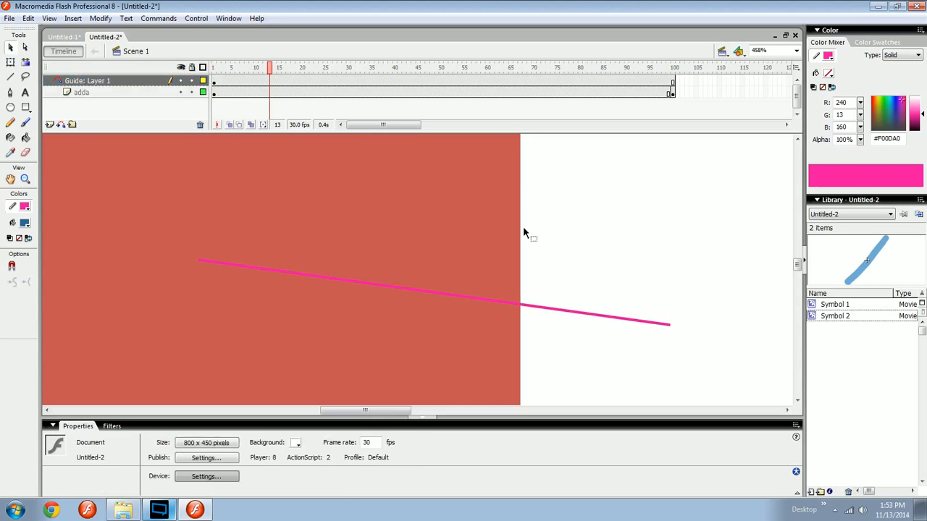
click(192, 267)
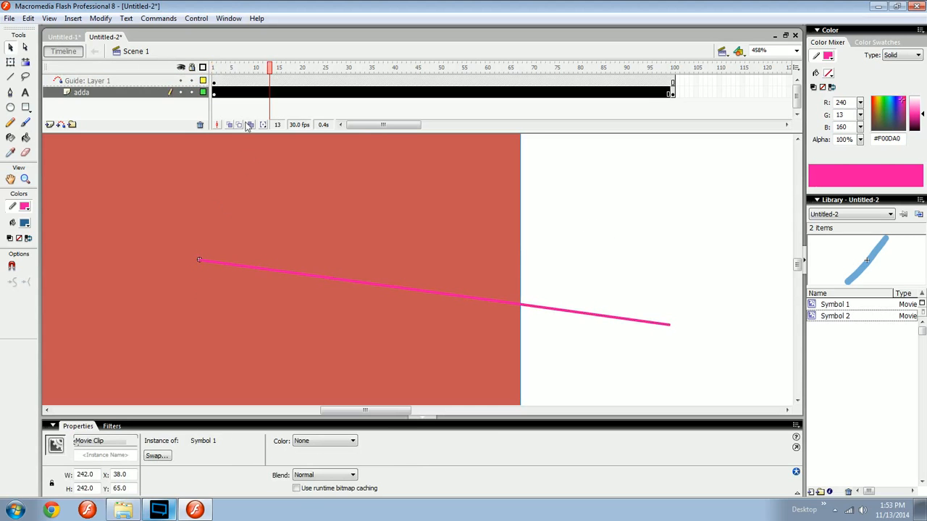
Show the guide layer as outlines and examine how the line's start aligns with the square's center
click(245, 80)
click(225, 222)
key(z)
drag(189, 274, 237, 233)
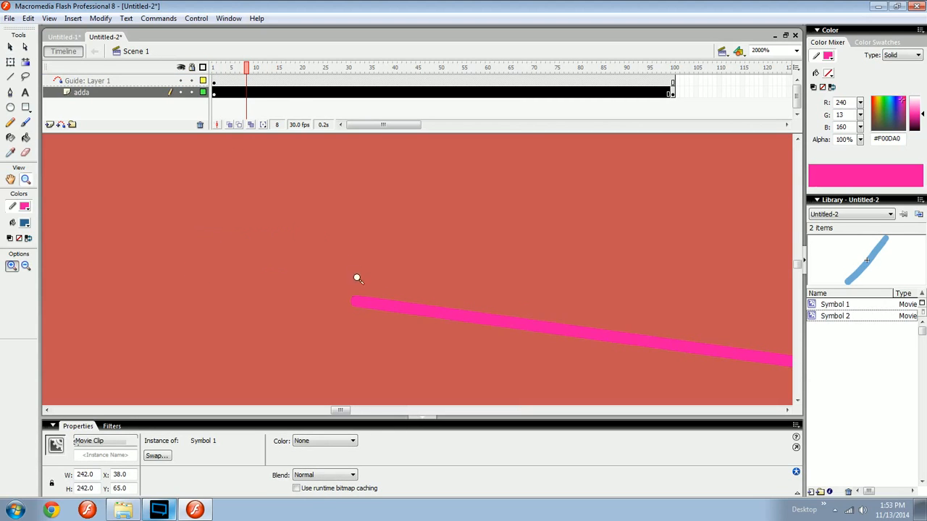
key(v)
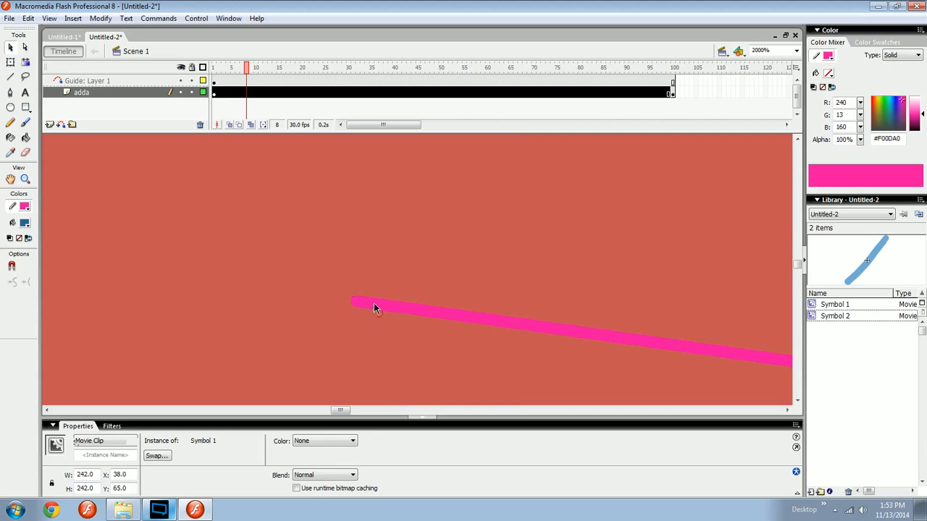
click(374, 307)
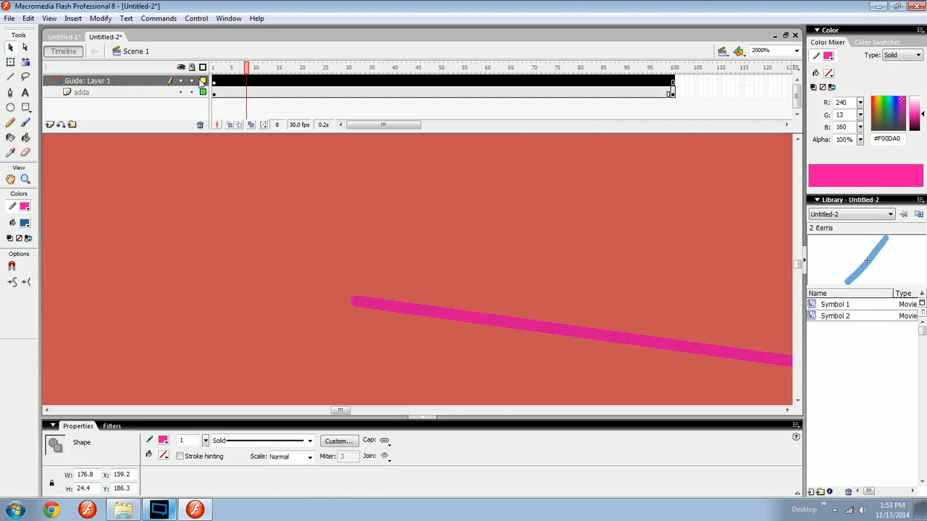
click(202, 82)
click(382, 284)
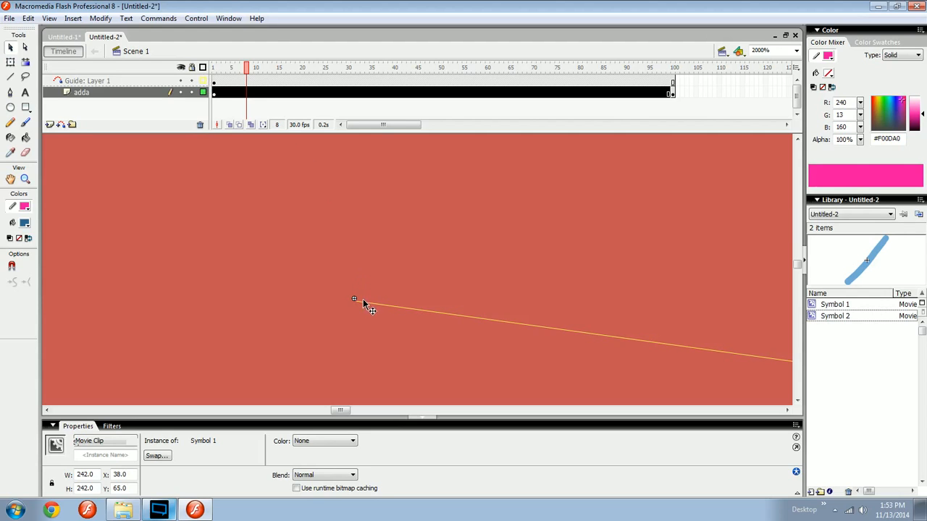
key(b)
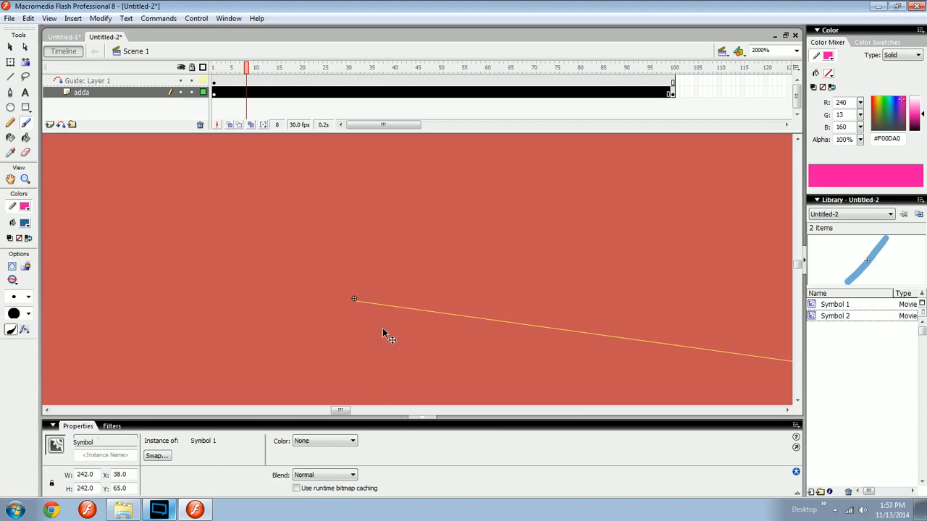
Return the guide layer from outline display to its normal display, with the whole square in view
key(ctrl+minus)
key(ctrl+minus)
key(ctrl+minus)
key(ctrl+minus)
drag(489, 305, 335, 322)
key(v)
click(203, 81)
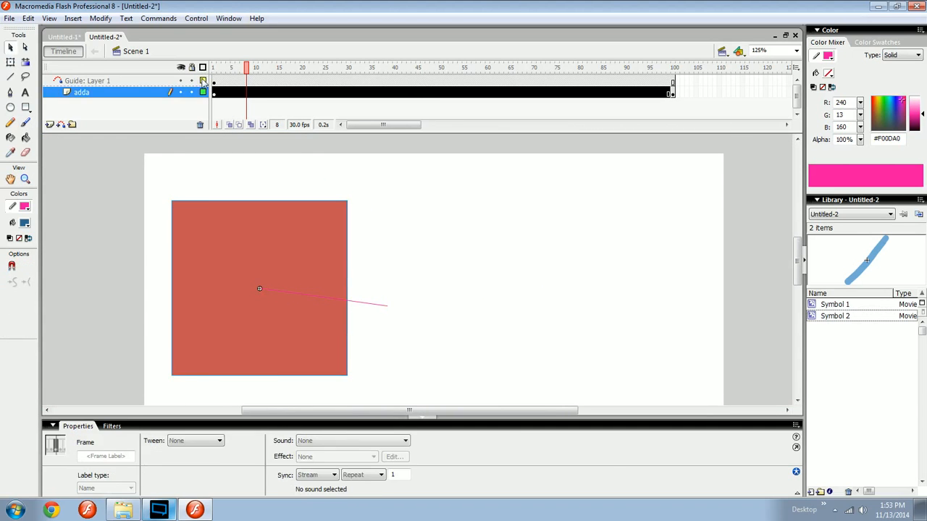
Extend the guide line's free end and place it on the square's center point at frame 100
drag(396, 296, 490, 296)
click(673, 92)
key(ctrl+equal)
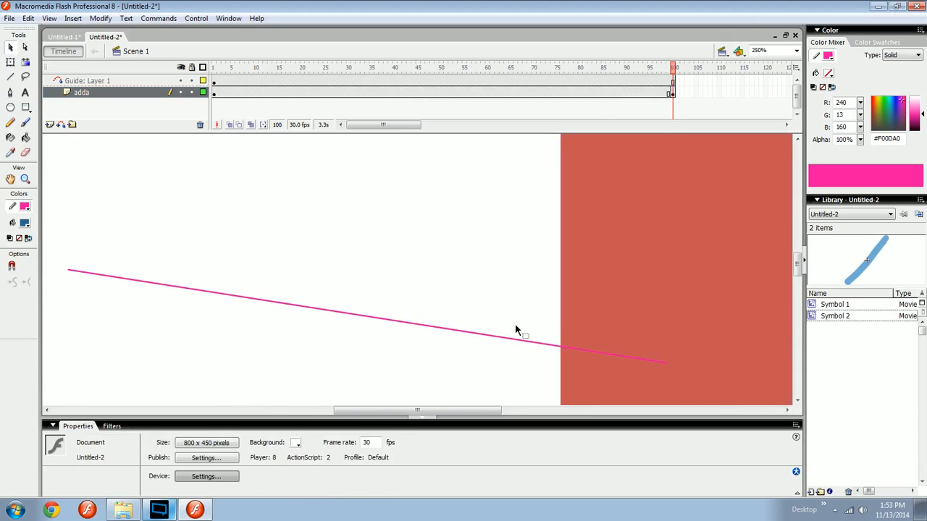
drag(706, 293, 476, 302)
click(477, 303)
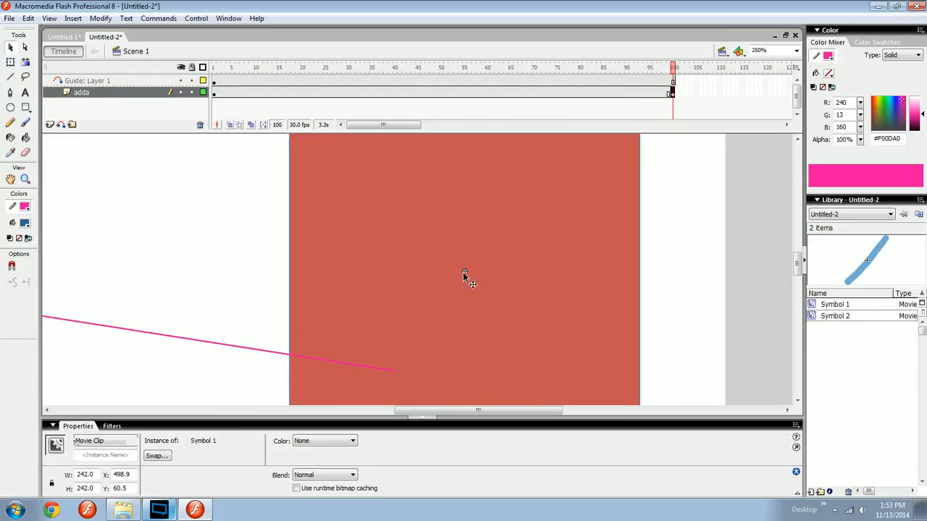
drag(394, 372, 465, 274)
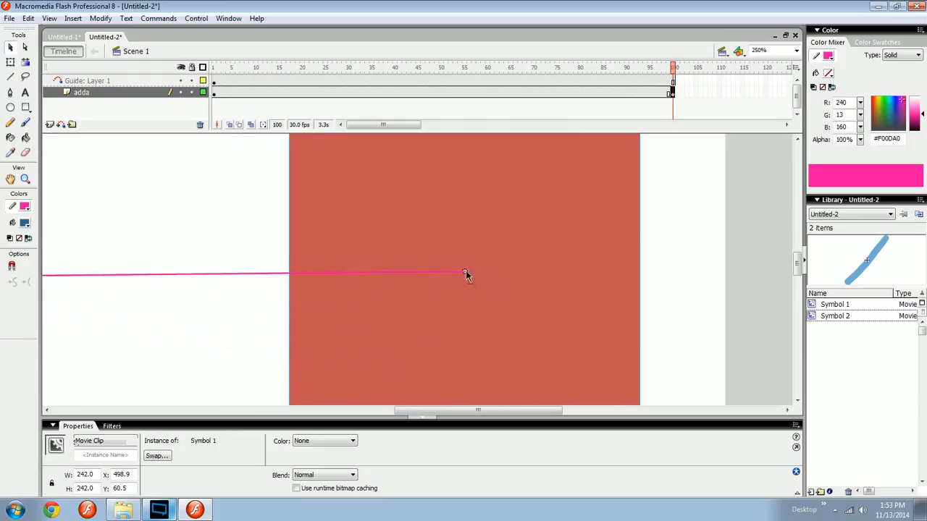
Bend the straight guide line downward at its middle into a deep U-shaped curve
key(ctrl+minus)
key(ctrl+minus)
drag(422, 304, 482, 292)
mouse_move(664, 73)
mouse_down()
mouse_move(308, 84)
mouse_move(690, 71)
mouse_move(648, 68)
mouse_move(666, 67)
mouse_up()
key(ctrl+equal)
click(395, 255)
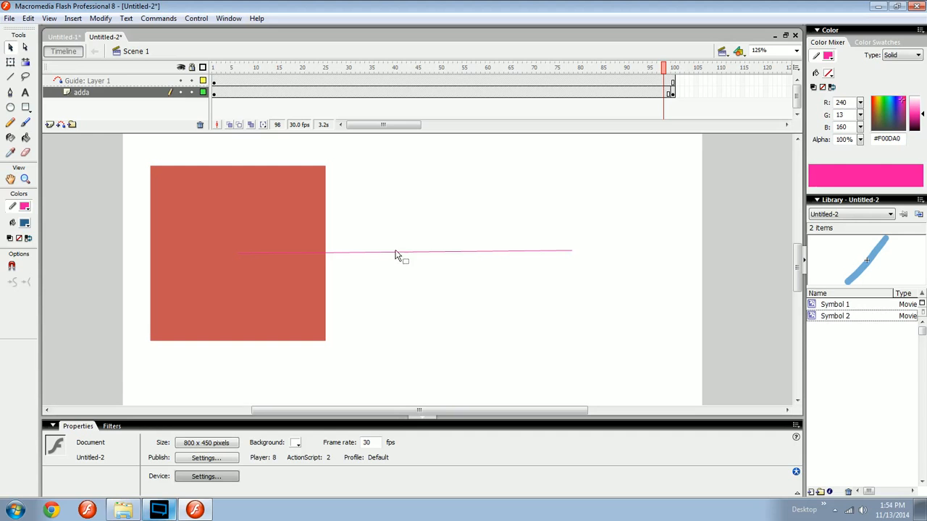
mouse_move(397, 257)
mouse_down()
mouse_move(399, 391)
mouse_move(411, 315)
mouse_move(420, 337)
mouse_up()
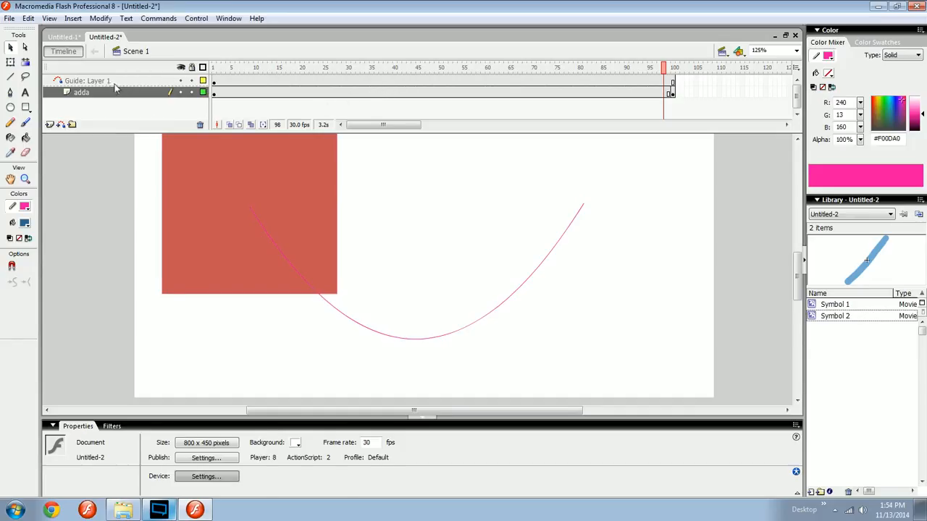
Create a motion tween on the adda layer between frames 1 and 100, and scrub through to frame 100
click(283, 93)
right_click(283, 93)
click(335, 100)
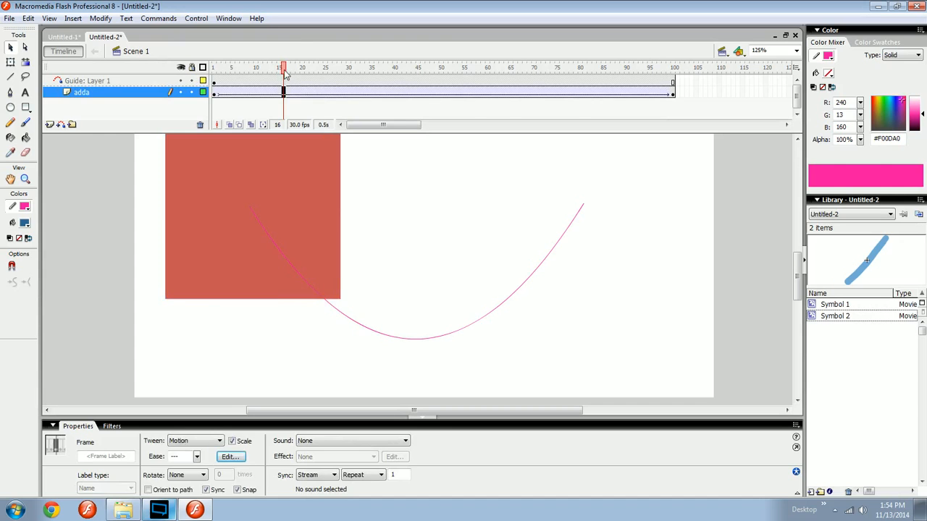
click(391, 69)
drag(391, 69, 672, 69)
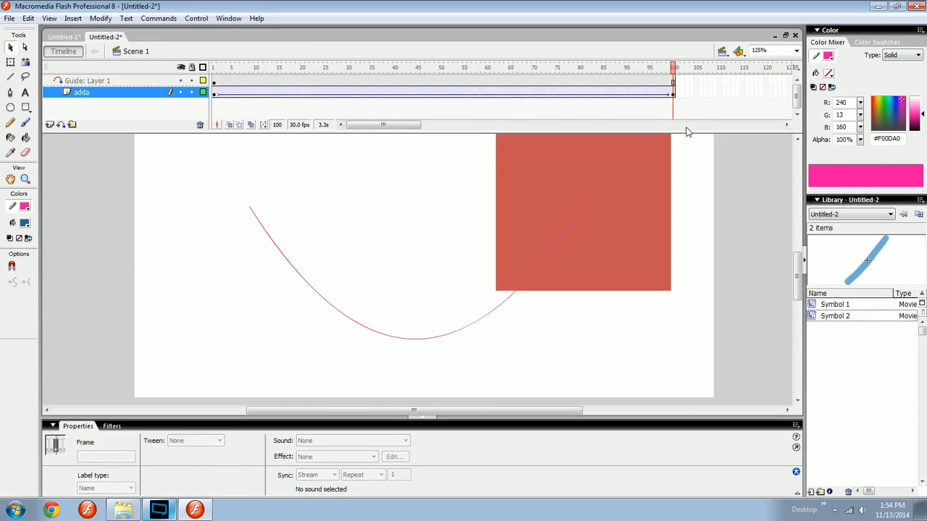
Select the square at frame 100 and examine how its center point meets the end of the guide curve
drag(647, 268, 532, 314)
click(534, 306)
key(z)
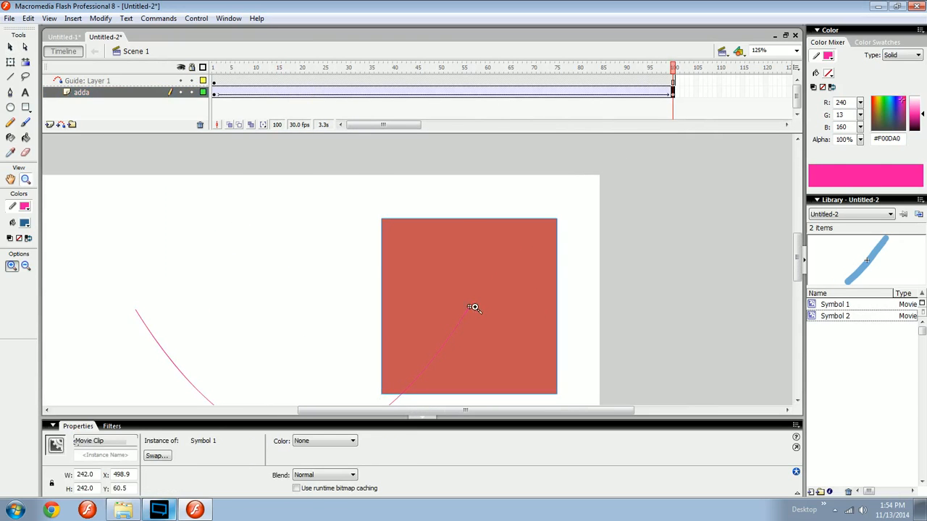
click(475, 306)
key(v)
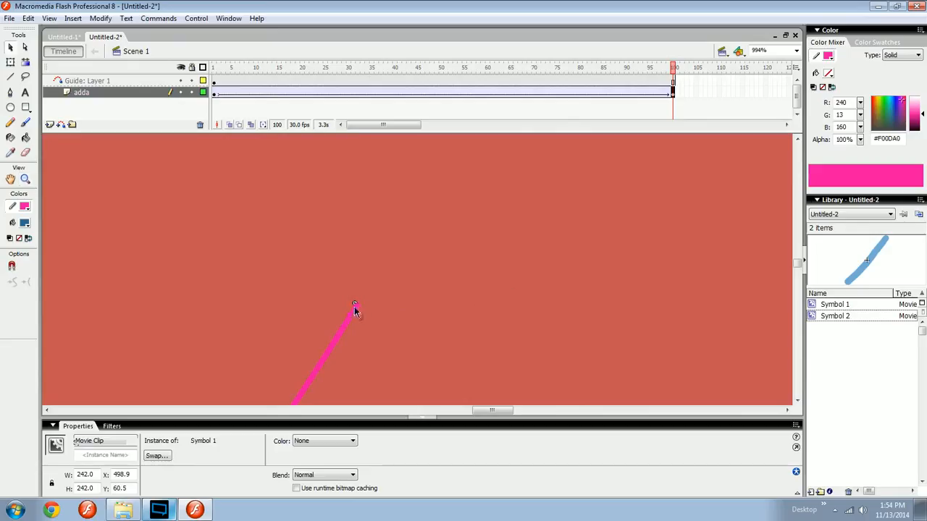
key(ctrl+minus)
key(ctrl+minus)
key(ctrl+minus)
drag(433, 279, 491, 284)
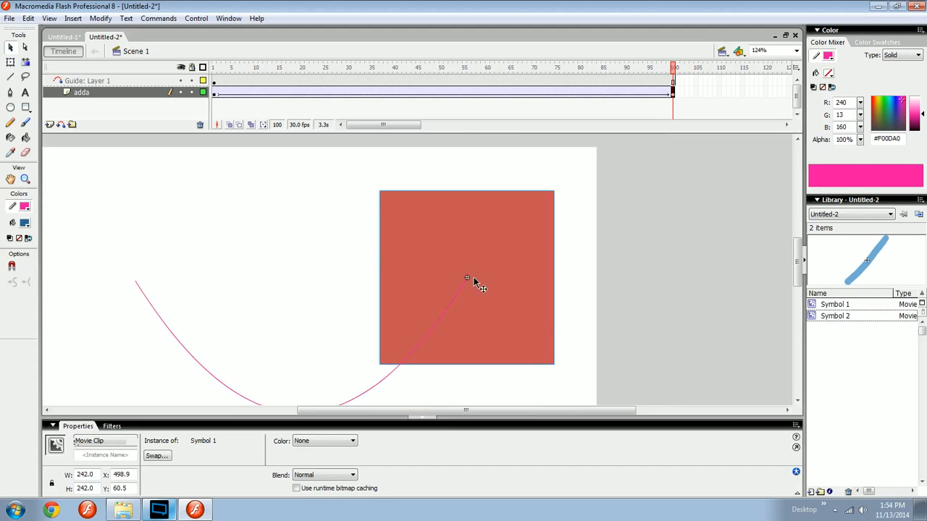
double_click(510, 282)
click(137, 49)
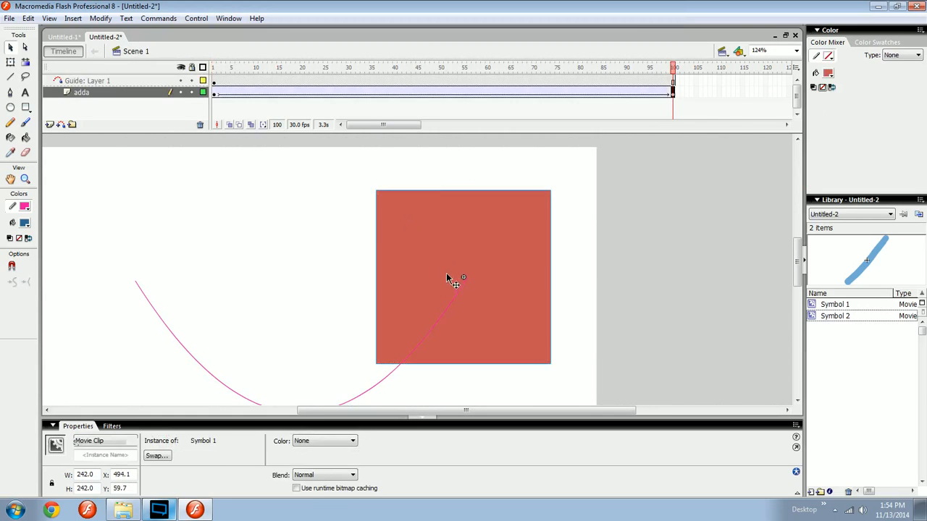
key(ctrl+e)
click(135, 51)
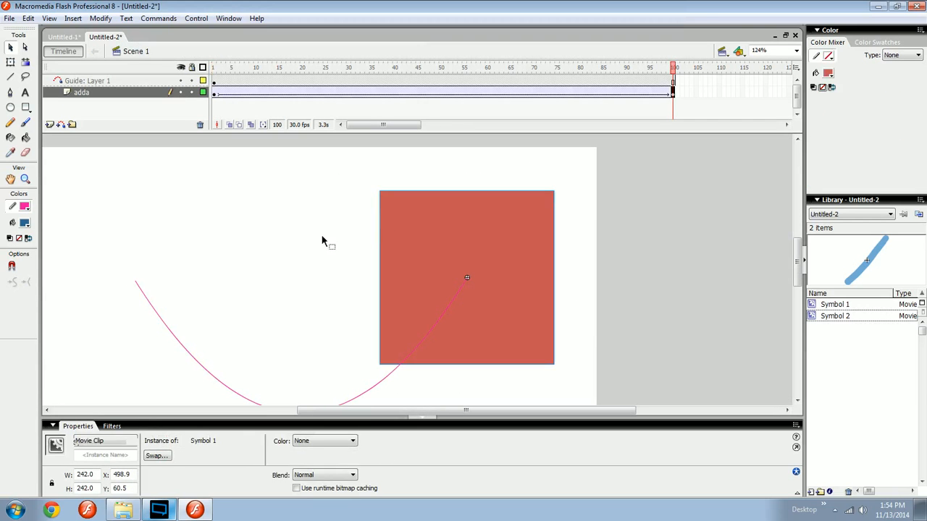
Delete the lower part of the square inside Symbol 1, leaving a strip along its upper edge, and return to Scene 1
click(323, 243)
click(479, 257)
double_click(492, 264)
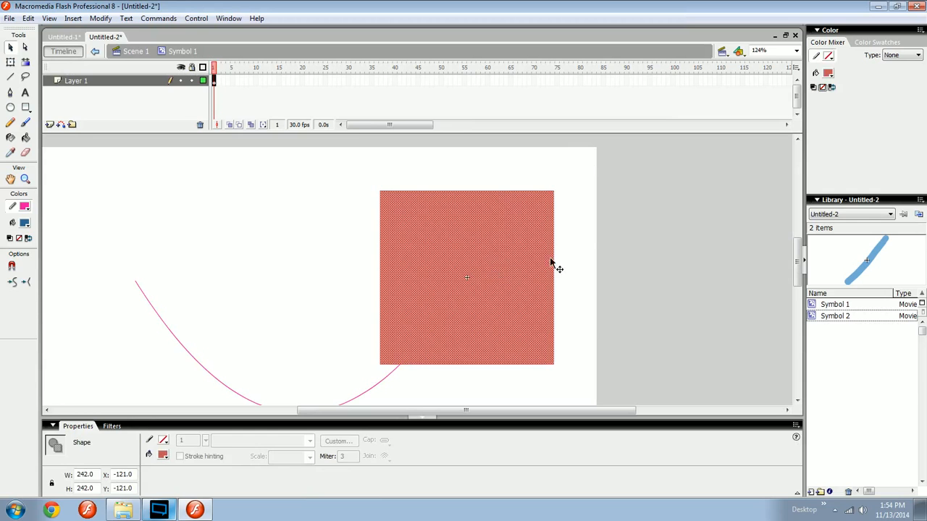
drag(604, 224, 340, 396)
key(Delete)
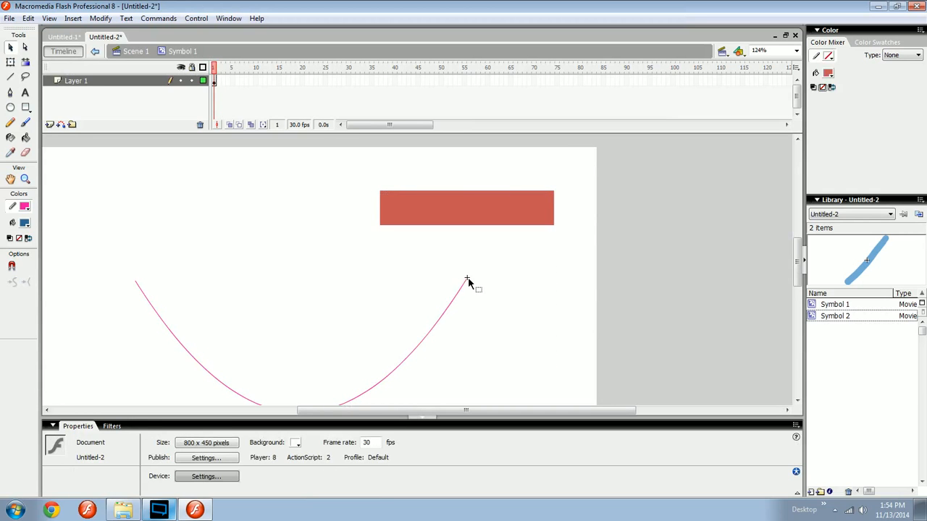
click(135, 50)
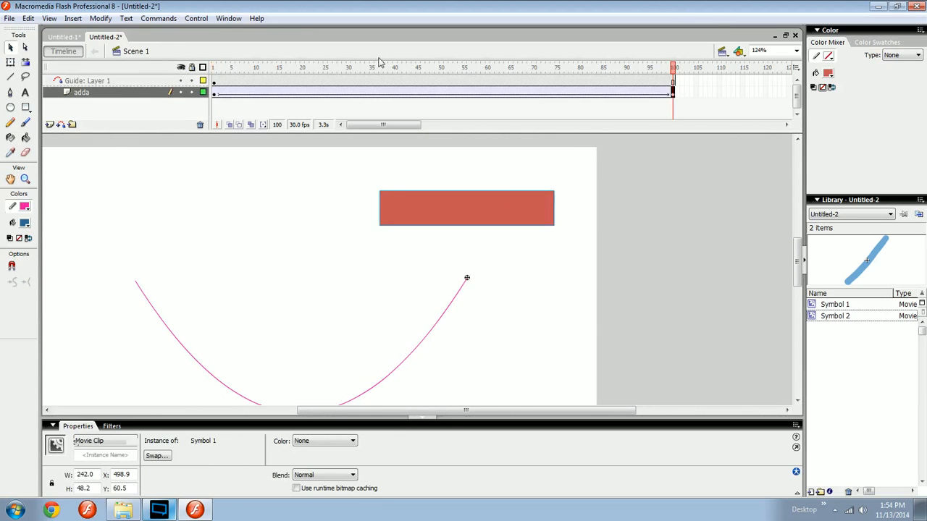
Scrub through the tween and examine the strip's registration point on the guide curve at frames 68 and 1
drag(257, 61, 524, 62)
drag(305, 242, 394, 183)
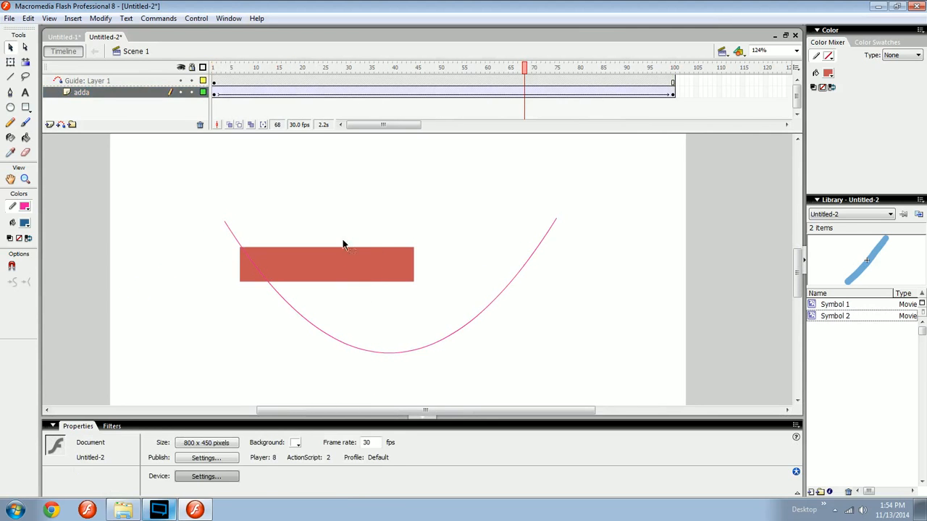
click(524, 93)
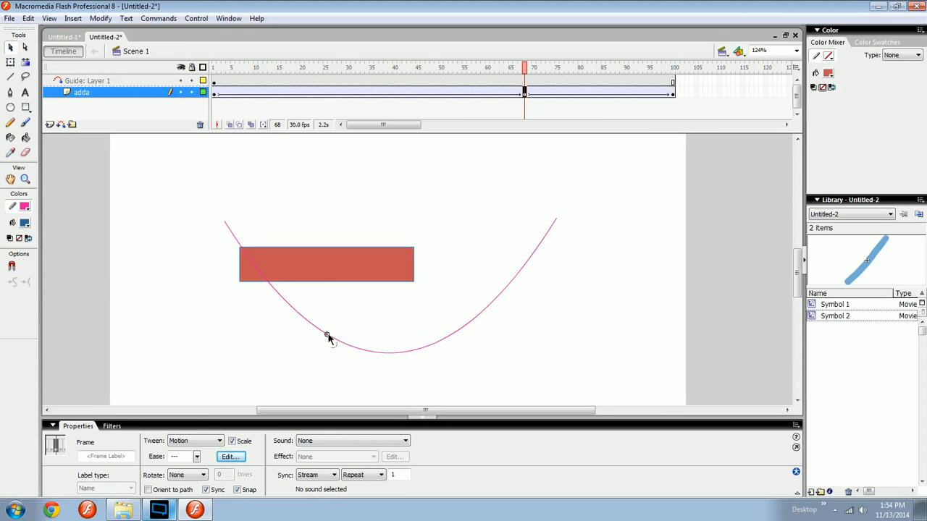
drag(527, 68, 189, 70)
key(ctrl+a)
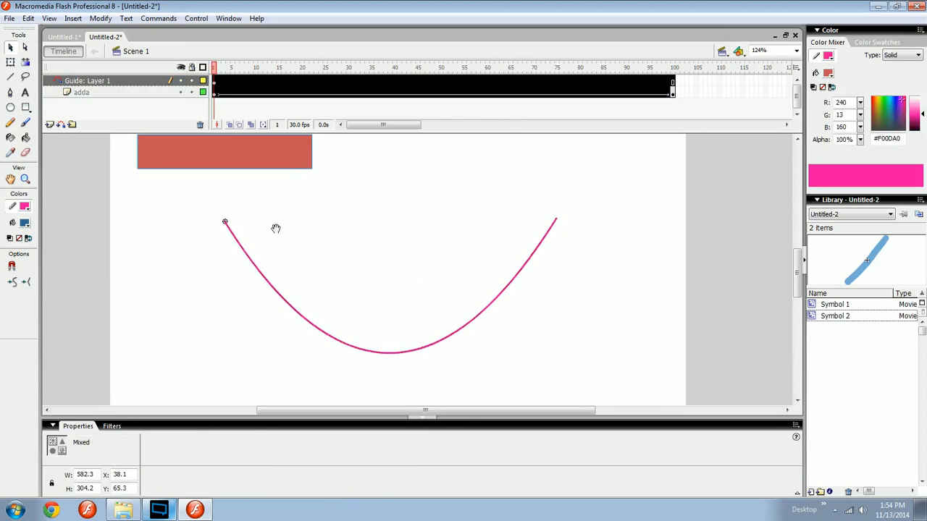
drag(276, 228, 333, 271)
click(312, 276)
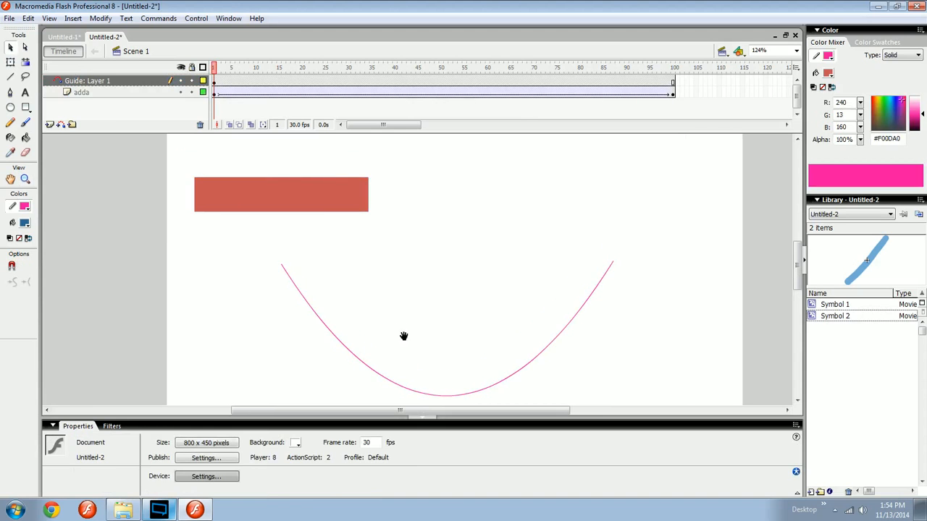
Erase the bottom section of the guide curve in frame 1 and draw a winding pencil path across the gap
drag(403, 336, 362, 281)
key(e)
mouse_move(368, 333)
mouse_down()
mouse_move(434, 336)
mouse_move(467, 325)
mouse_up()
key(y)
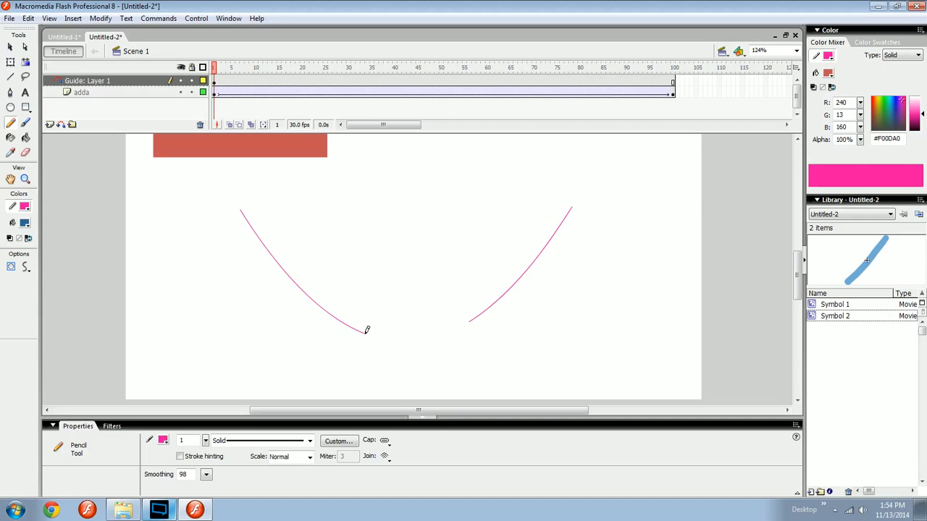
mouse_move(407, 316)
mouse_down()
mouse_move(407, 229)
mouse_move(451, 236)
mouse_move(449, 281)
mouse_move(433, 320)
mouse_move(466, 393)
mouse_move(468, 360)
mouse_up()
mouse_move(464, 319)
mouse_down()
mouse_move(489, 319)
mouse_move(521, 290)
mouse_up()
Join the start of the winding path to the end of the left curve segment, and turn on Snap to Objects
key(space)
key(z)
drag(395, 304, 432, 261)
key(v)
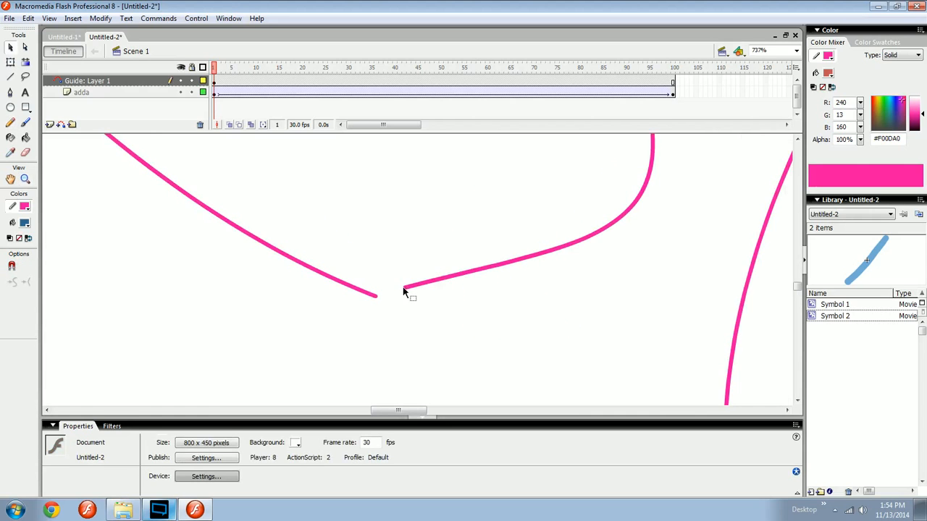
drag(403, 289, 376, 296)
click(11, 267)
Join the other end of the winding path to the right curve segment
key(ctrl+minus)
key(space)
drag(626, 281, 358, 291)
key(ctrl+equal)
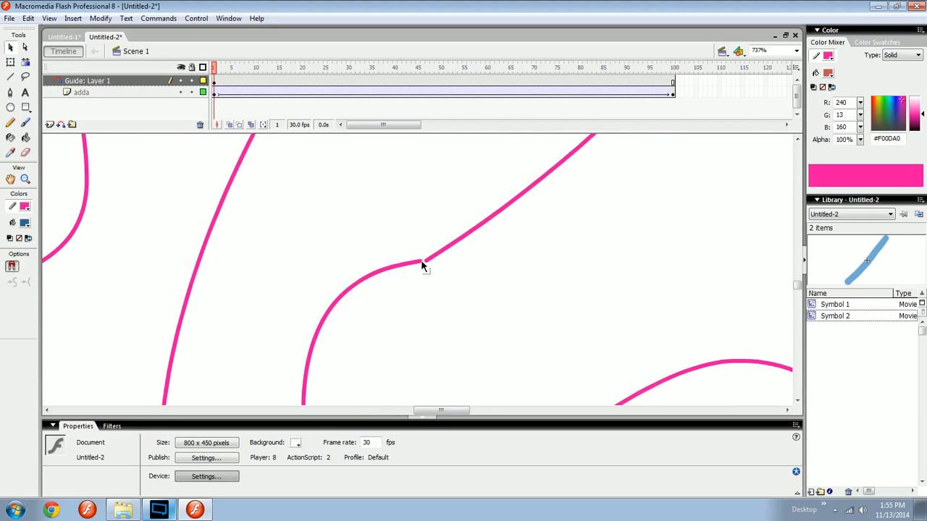
key(ctrl+minus)
key(ctrl+minus)
key(ctrl+minus)
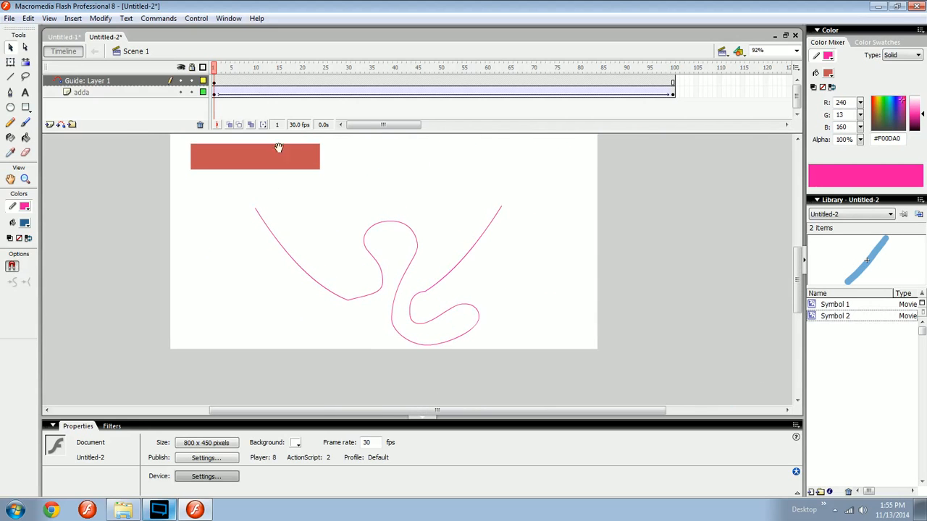
Play the animation along the winding guide path and scrub back to the first frames
drag(279, 148, 235, 183)
key(Return)
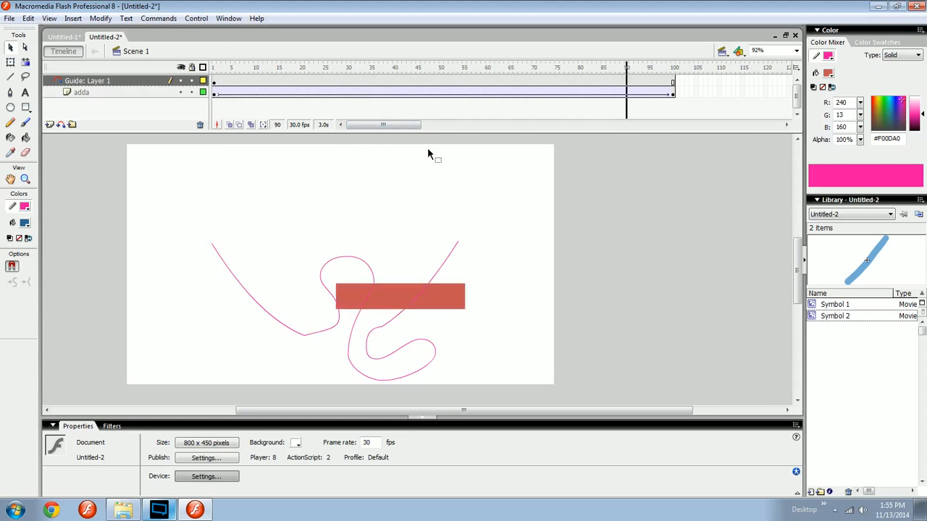
click(631, 82)
click(541, 72)
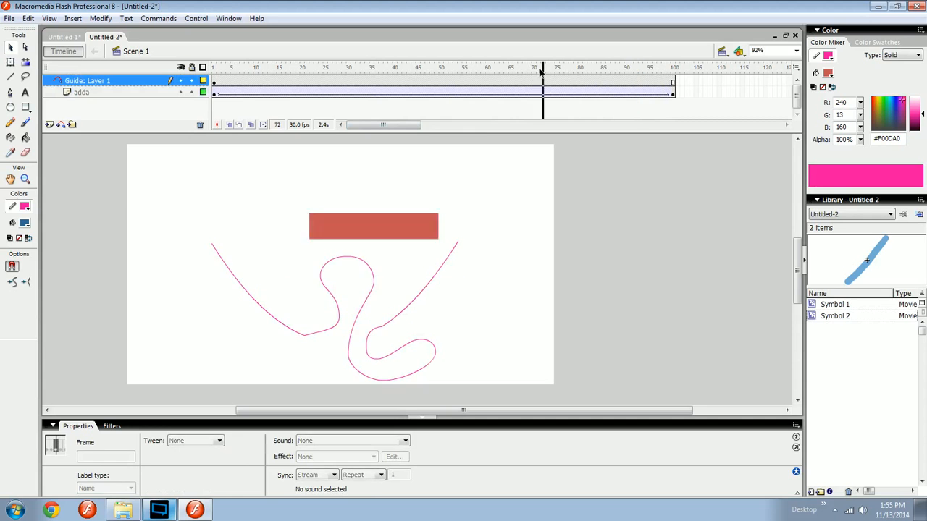
drag(541, 72, 223, 69)
click(237, 172)
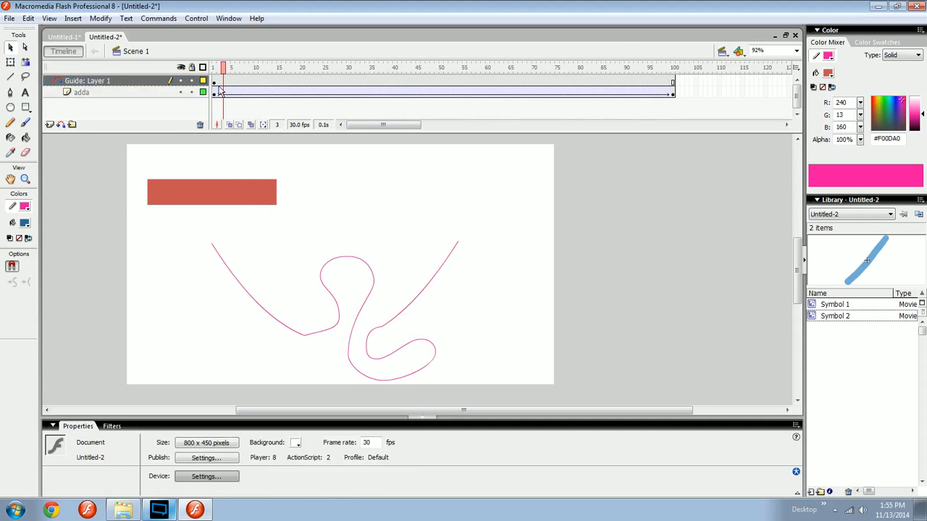
Shrink the strip inside Symbol 1 to a square about 49 by 48 px and place it over the registration point
click(214, 81)
double_click(225, 196)
key(z)
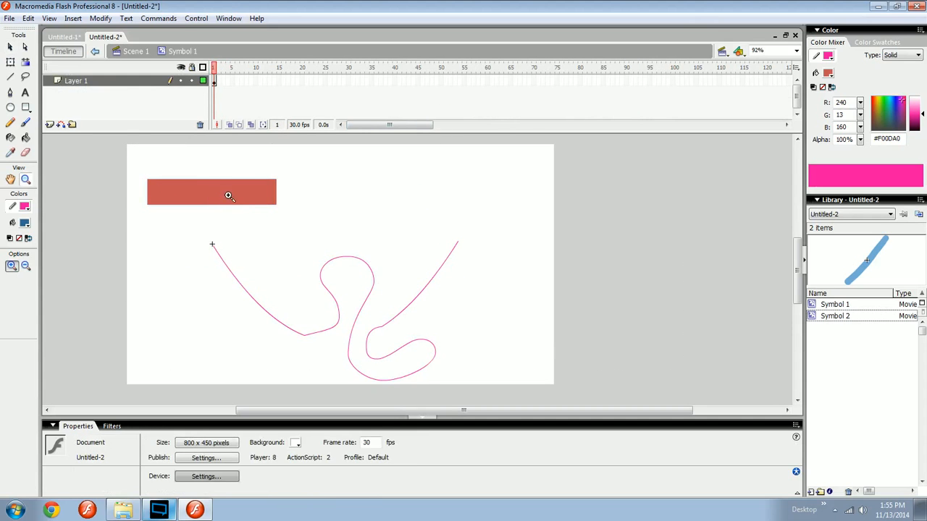
key(v)
click(275, 196)
key(q)
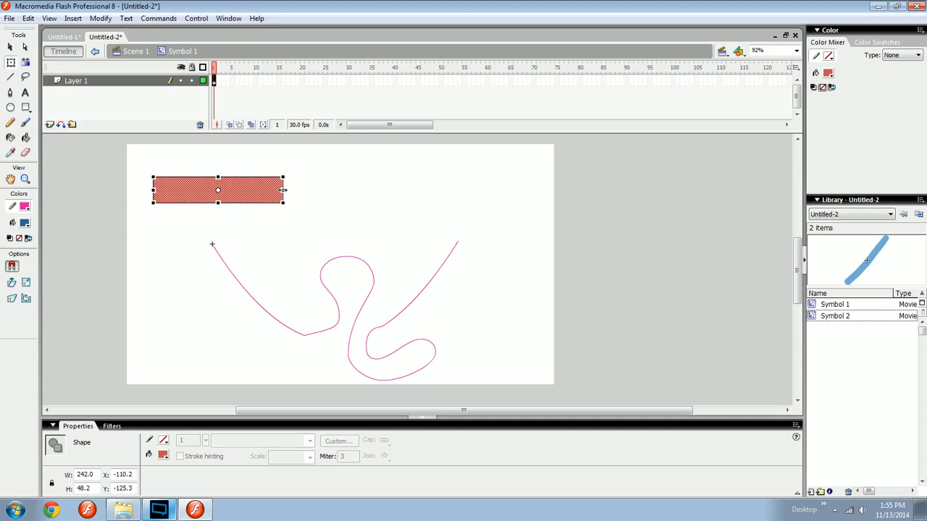
drag(283, 189, 220, 227)
key(v)
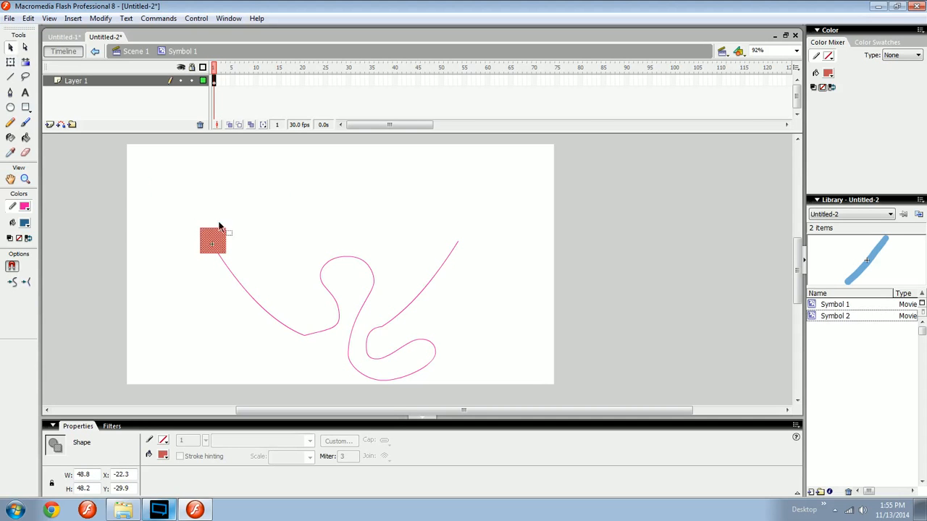
Return to Scene 1 and reshape the motion tween's custom ease curve into an S-curve with a slow start and slow end
click(136, 51)
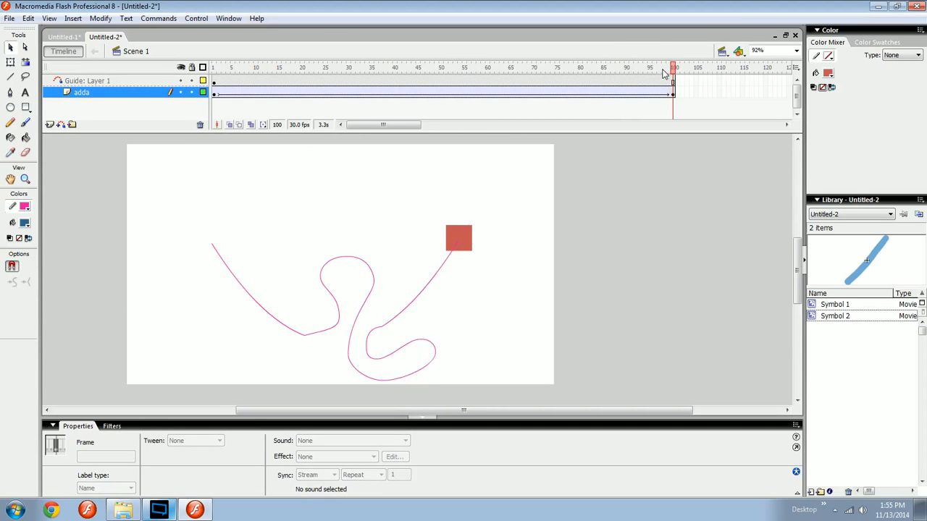
drag(663, 70, 368, 69)
click(367, 92)
click(230, 457)
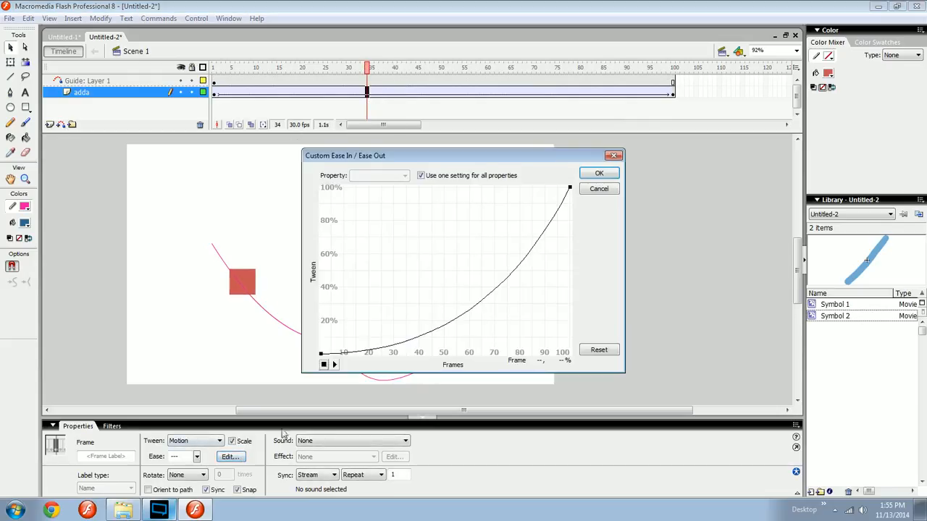
drag(322, 355, 507, 356)
click(569, 190)
drag(517, 290, 244, 189)
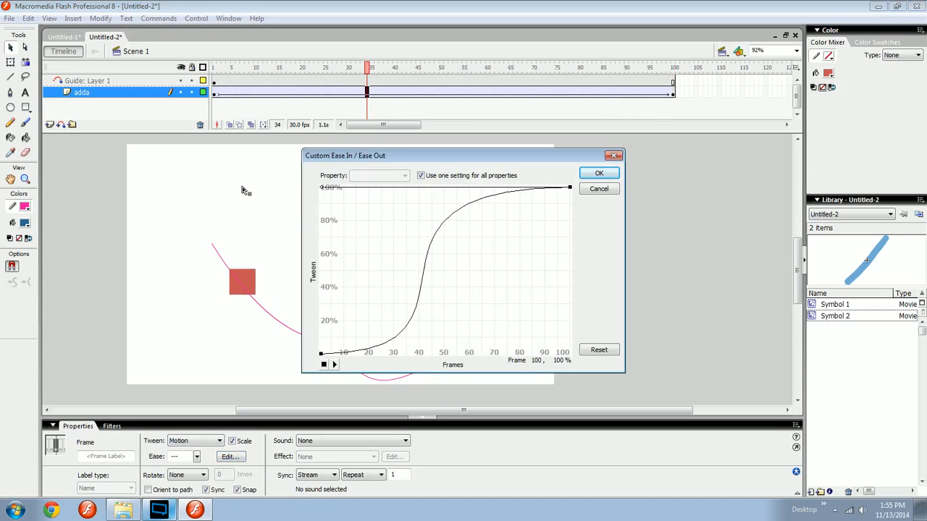
key(Return)
Play the eased animation from frame 1 and preview it as a test movie, closing the preview window
drag(367, 69, 213, 70)
key(Return)
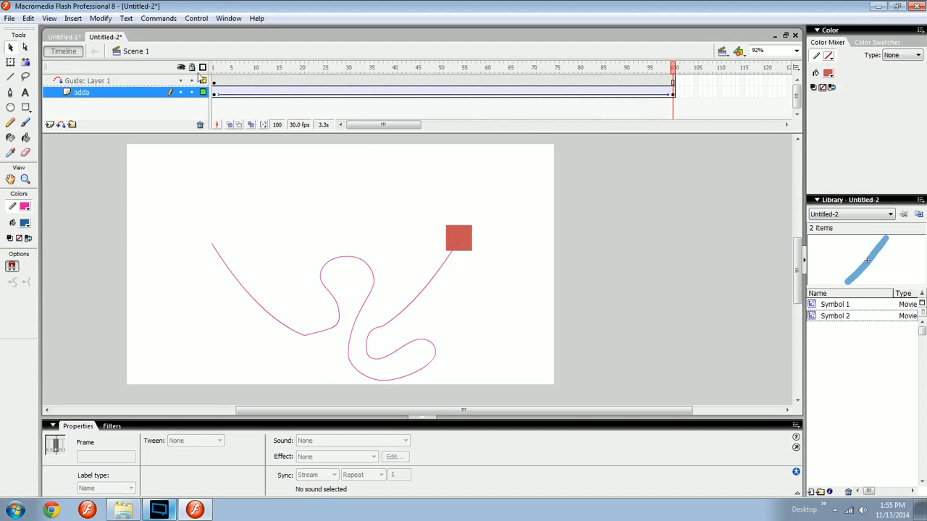
key(ctrl+Return)
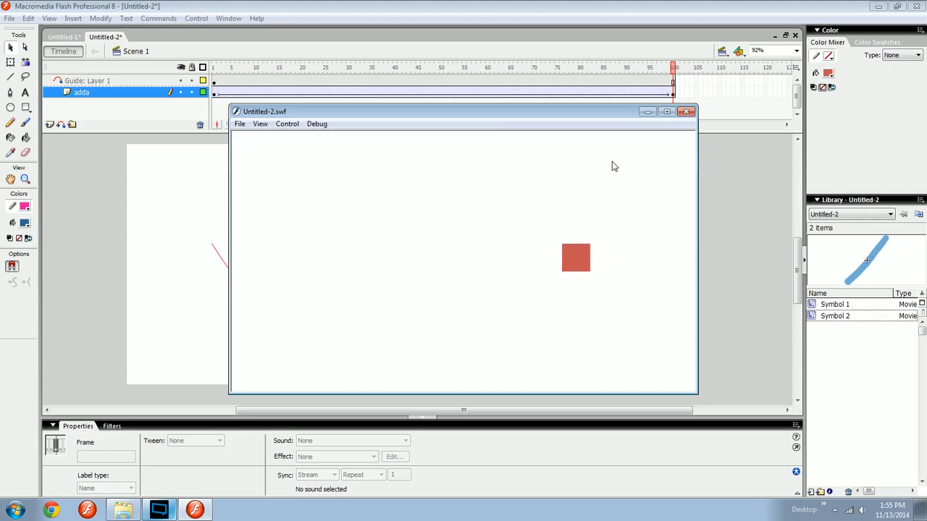
click(685, 111)
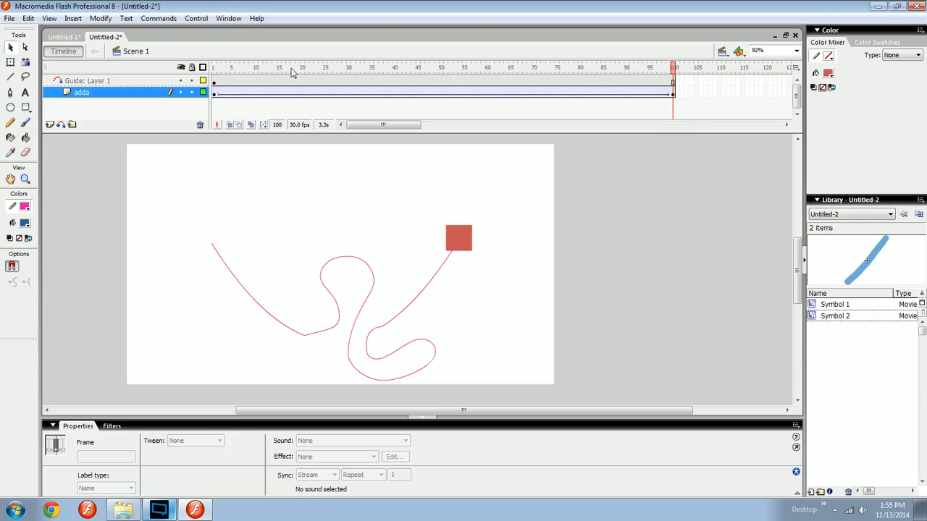
Play the animation with the guide layer hidden, and bring the guide back into view at frame 1
click(180, 81)
click(180, 80)
click(180, 80)
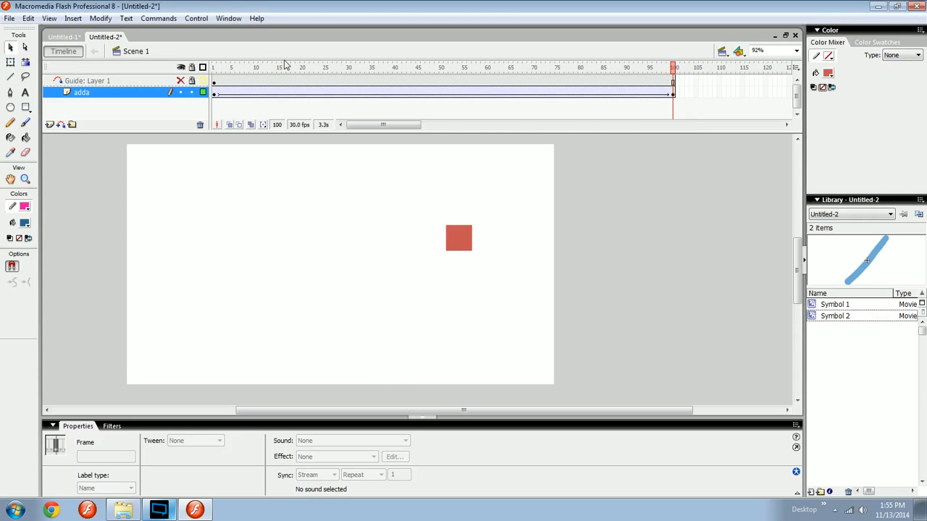
key(Return)
click(192, 81)
click(203, 81)
drag(319, 68, 208, 67)
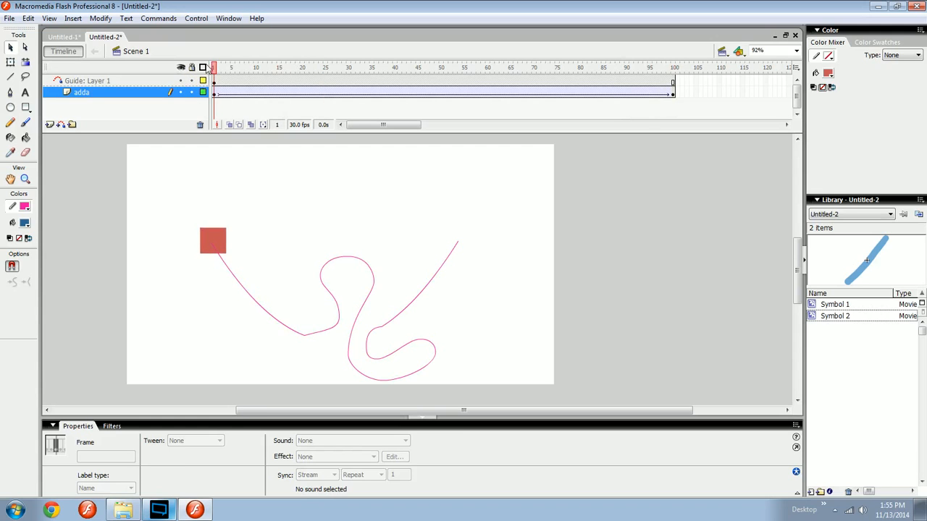
Try to move the square off the start of the guide path at frame 1, and undo the move
key(z)
drag(199, 259, 247, 210)
key(v)
click(367, 321)
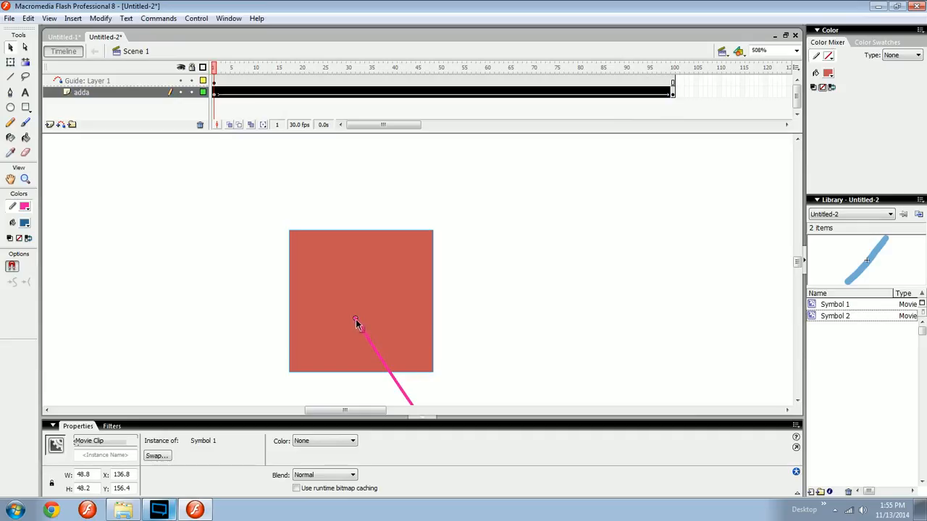
mouse_move(355, 319)
mouse_down()
mouse_move(505, 268)
mouse_move(516, 283)
mouse_move(339, 320)
mouse_up()
key(ctrl+minus)
key(ctrl+minus)
key(ctrl+z)
key(ctrl+z)
Delete the winding path from the guide layer
drag(283, 314, 322, 202)
key(ctrl+equal)
click(323, 329)
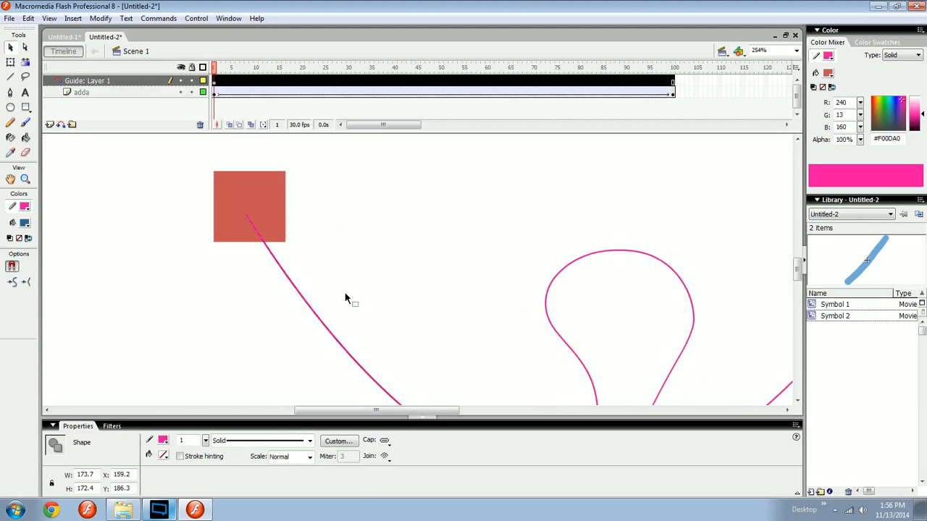
click(344, 262)
scroll(344, 266, up, 2)
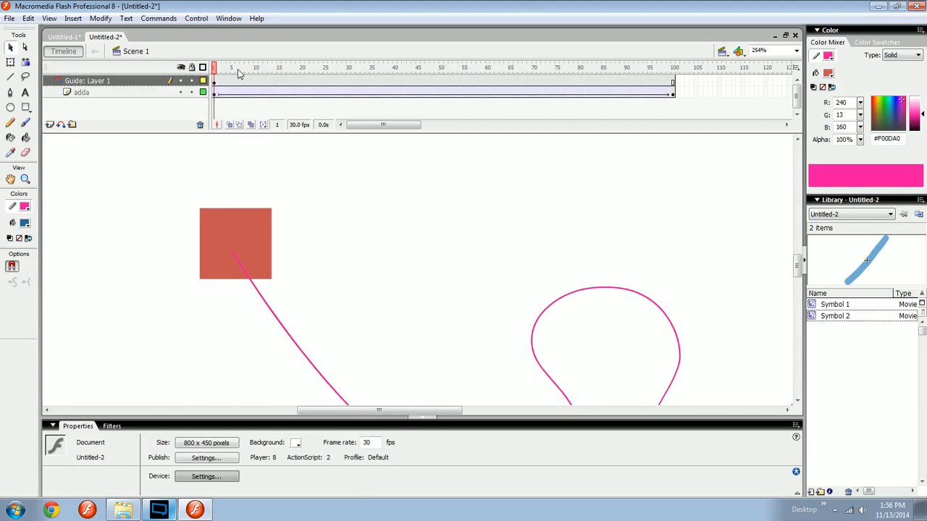
click(224, 83)
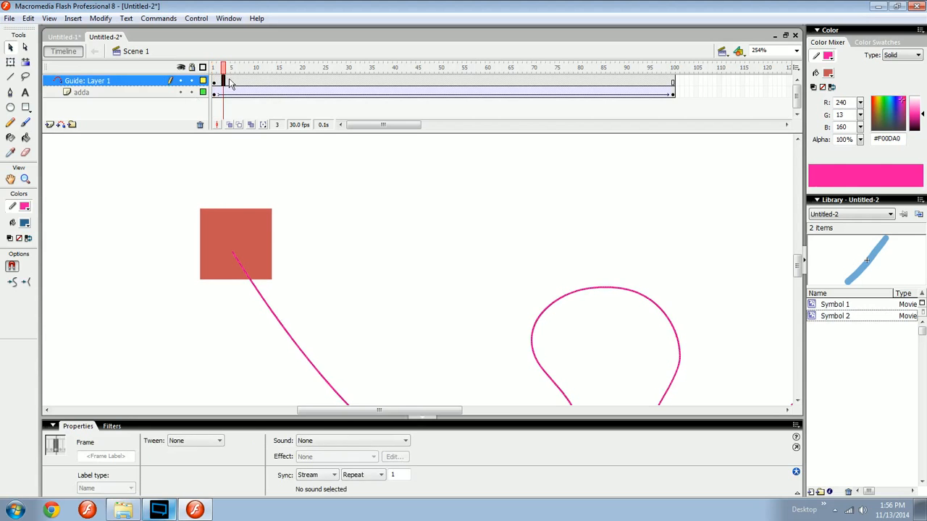
key(Delete)
Try several straight guide lines at frame 3 with the Line tool, undoing each one
mouse_move(295, 252)
mouse_down()
mouse_move(234, 254)
mouse_move(354, 383)
mouse_move(384, 394)
mouse_up()
key(n)
key(ctrl+minus)
drag(411, 360, 361, 349)
key(ctrl+z)
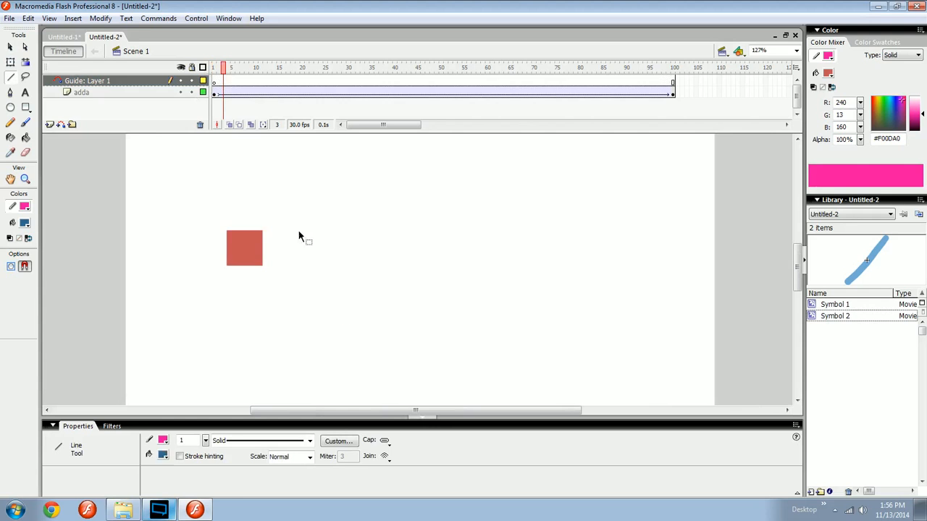
drag(285, 223, 376, 375)
key(ctrl+z)
drag(347, 200, 414, 352)
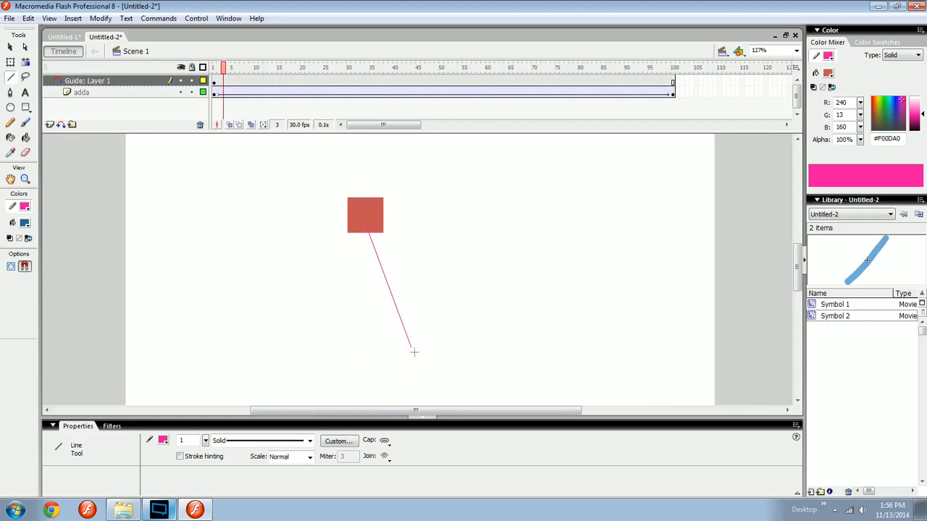
key(ctrl+z)
drag(348, 201, 338, 360)
key(ctrl+z)
drag(255, 236, 368, 363)
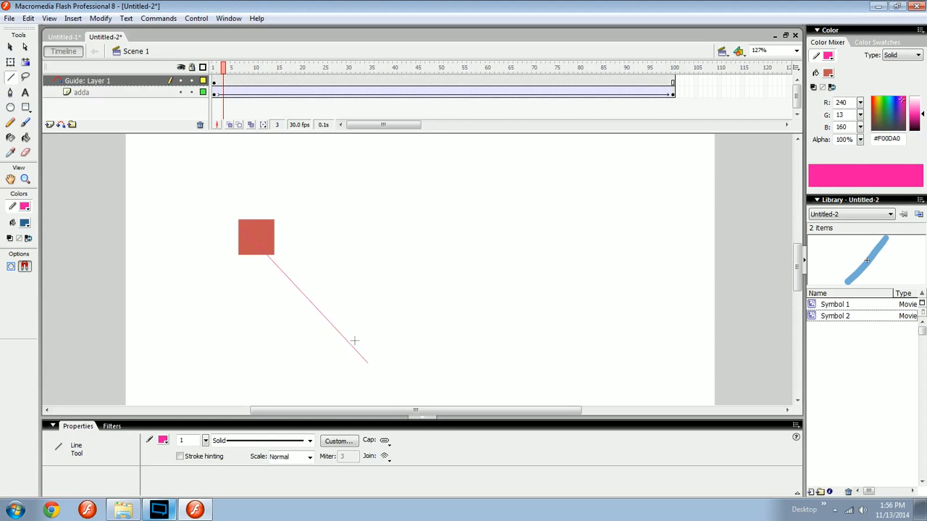
key(ctrl+z)
Try two straight guide lines at frame 1, undoing each one
click(213, 68)
drag(319, 247, 355, 337)
key(ctrl+z)
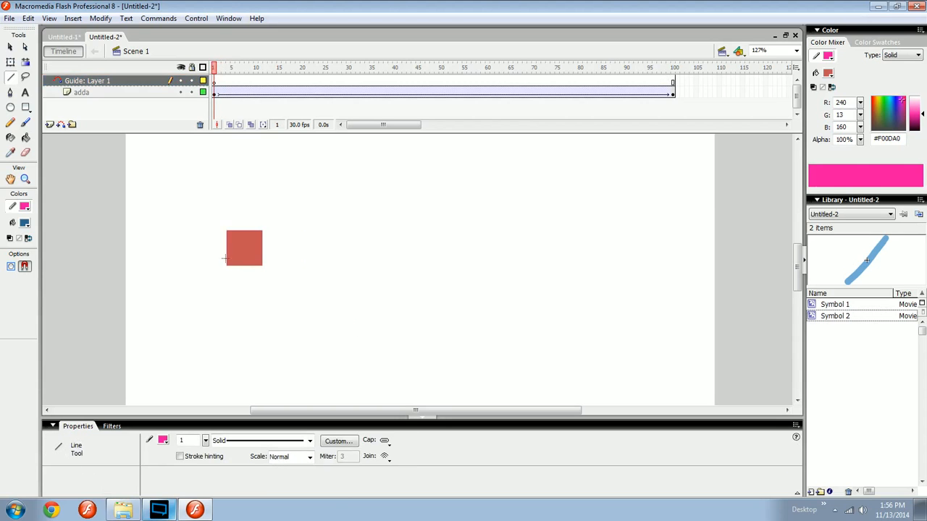
drag(178, 259, 342, 338)
key(ctrl+z)
Draw a gently sloping straight line on the guide layer at frame 1 and move its starting end up and inward
drag(184, 275, 396, 320)
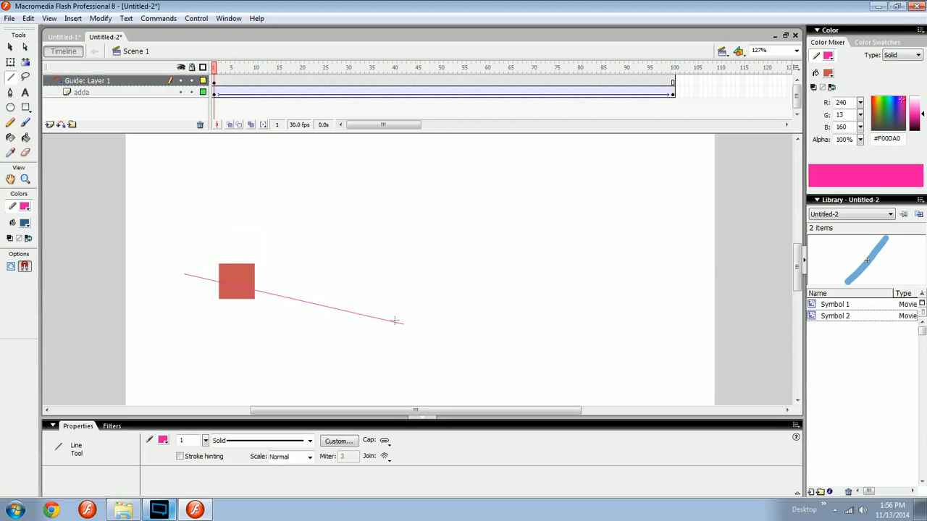
key(v)
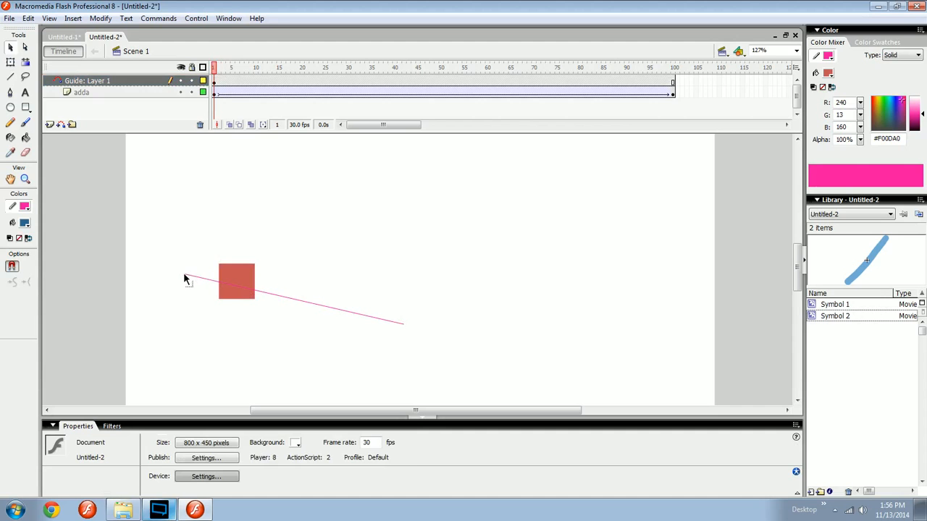
drag(184, 273, 314, 244)
click(270, 271)
click(298, 257)
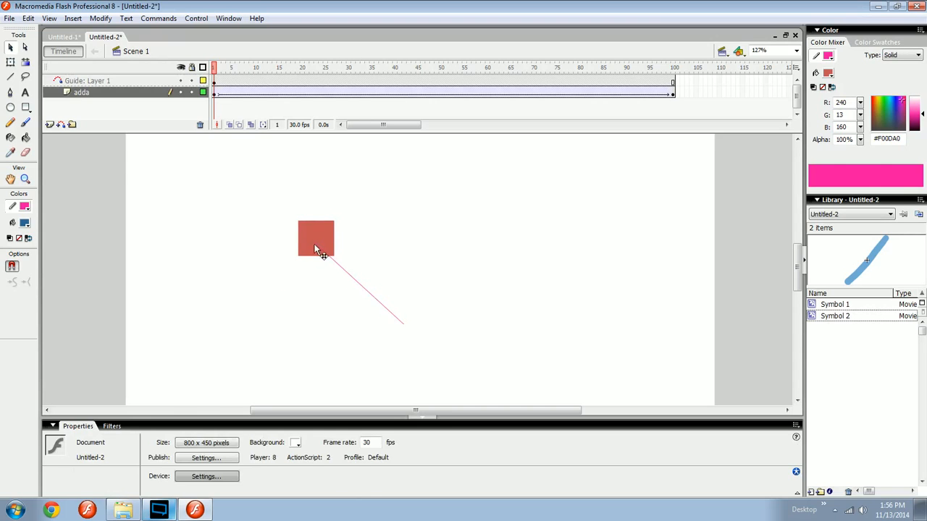
Bend the middle of the straight guide line into a curve
click(315, 244)
click(343, 263)
drag(355, 280, 288, 305)
Remove all frames from the guide and adda layers and delete the guide layer
drag(225, 68, 464, 32)
key(shift+F5)
key(shift+F5)
click(214, 84)
key(shift+F5)
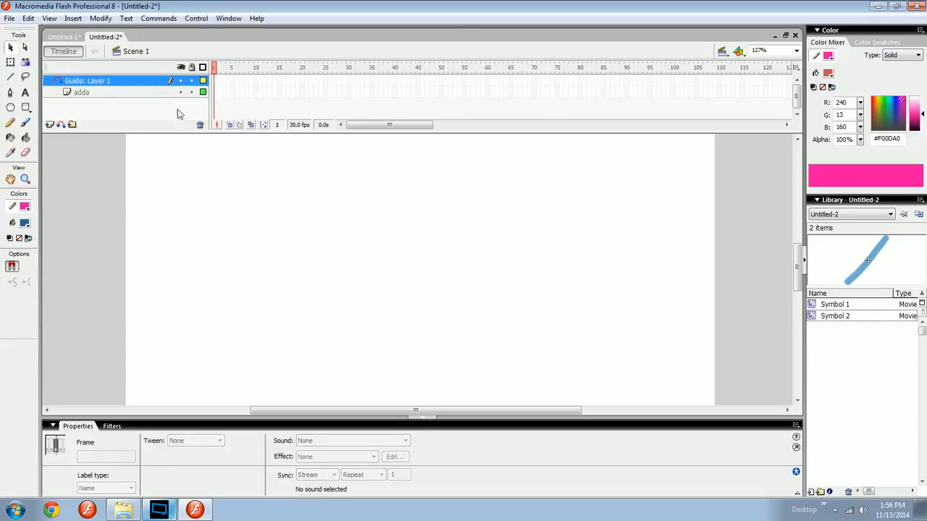
click(481, 336)
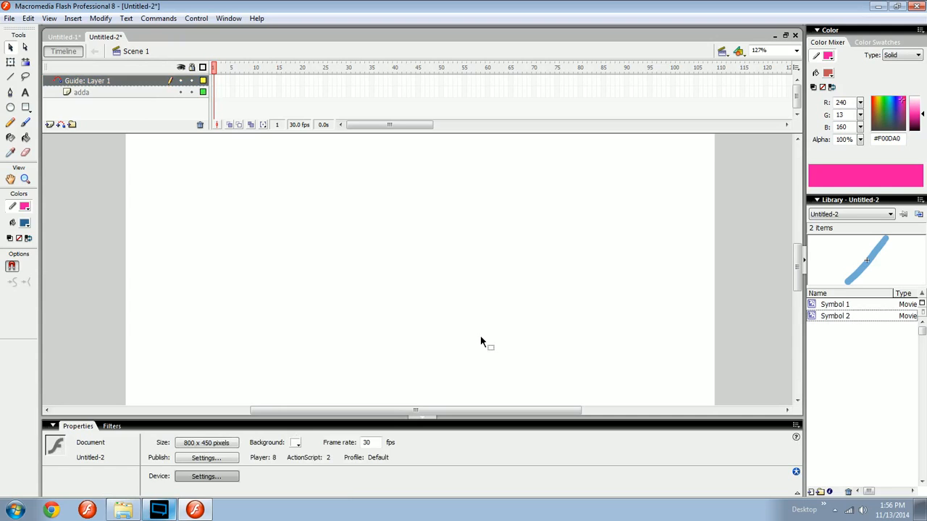
click(215, 80)
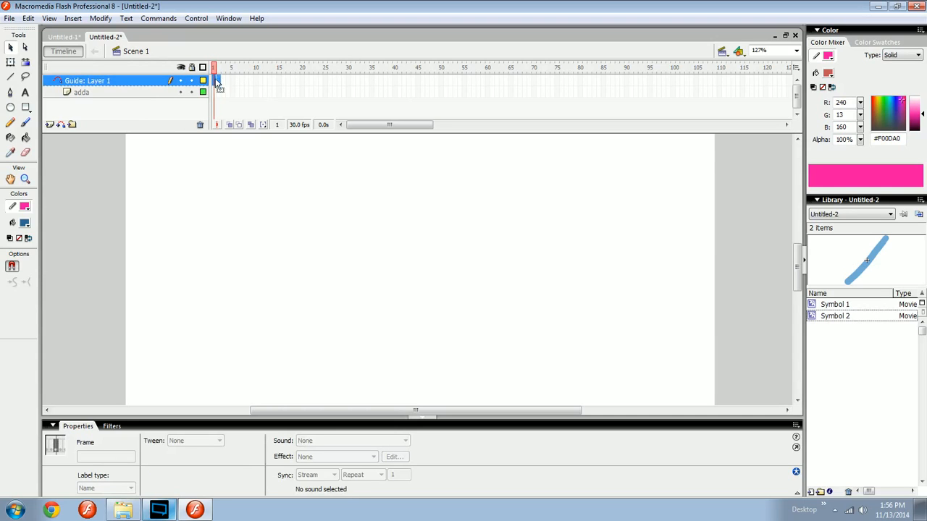
click(200, 124)
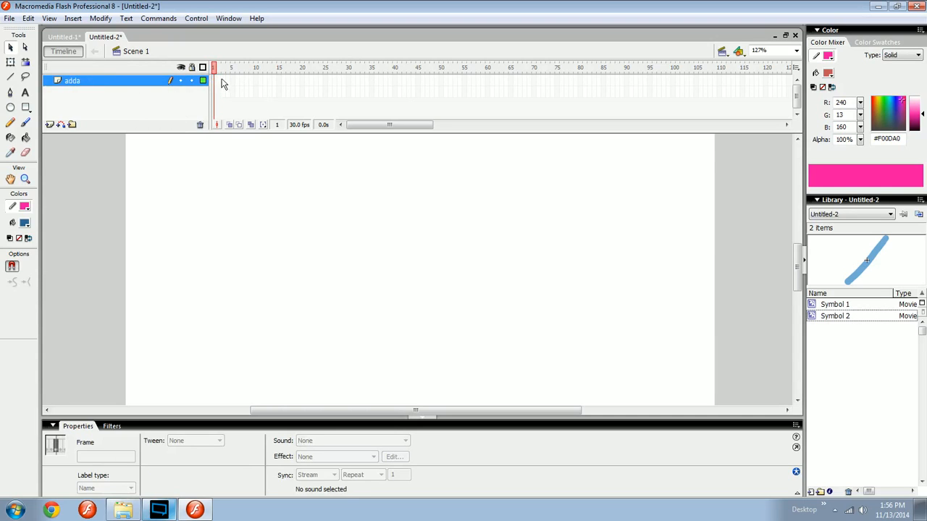
Brush a curved blue stroke on frame 1 and a differently curved stroke on a new blank keyframe at frame 45
key(b)
drag(228, 261, 298, 302)
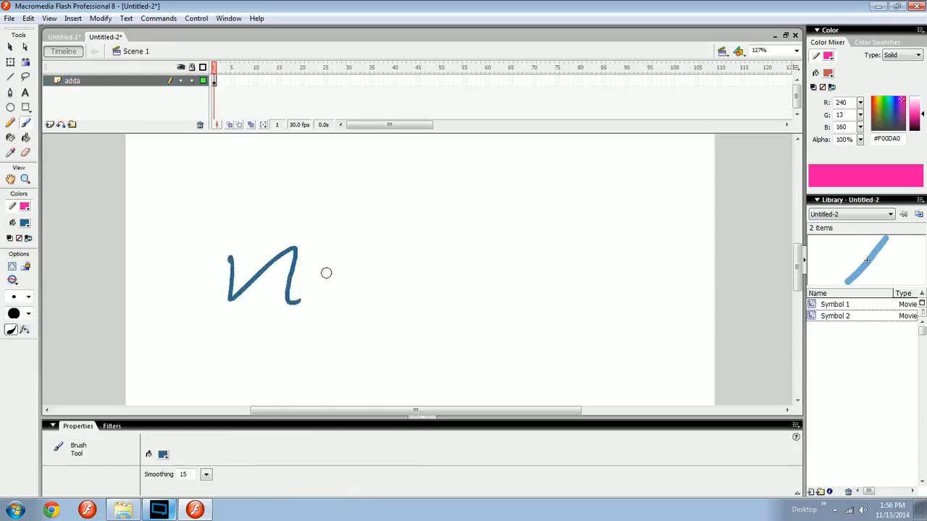
key(ctrl+z)
drag(257, 330, 317, 211)
click(417, 81)
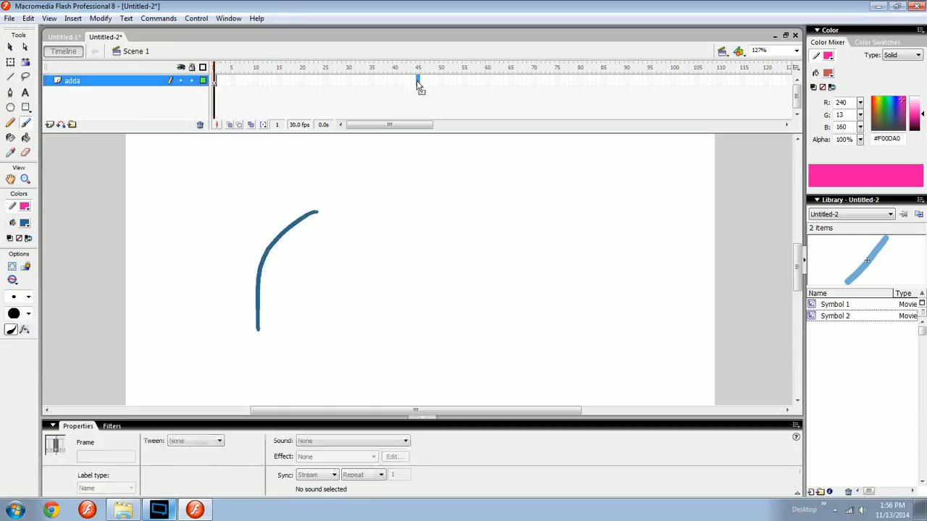
key(F7)
drag(485, 212, 474, 304)
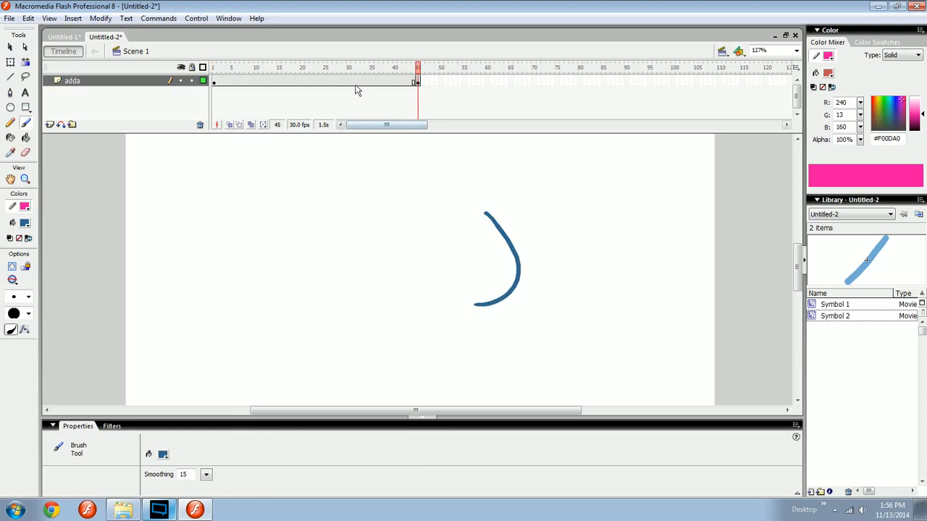
Apply a shape tween between the two brush strokes on the adda layer
click(348, 81)
click(195, 441)
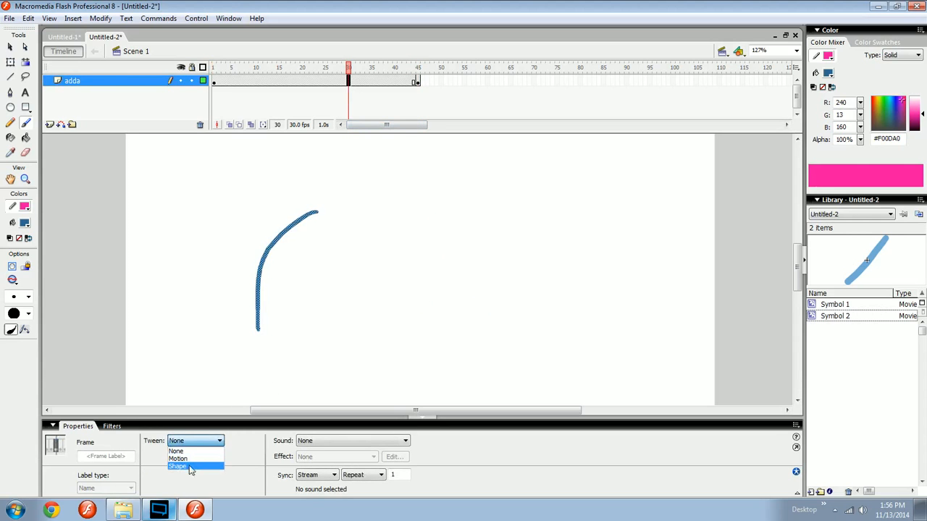
click(194, 466)
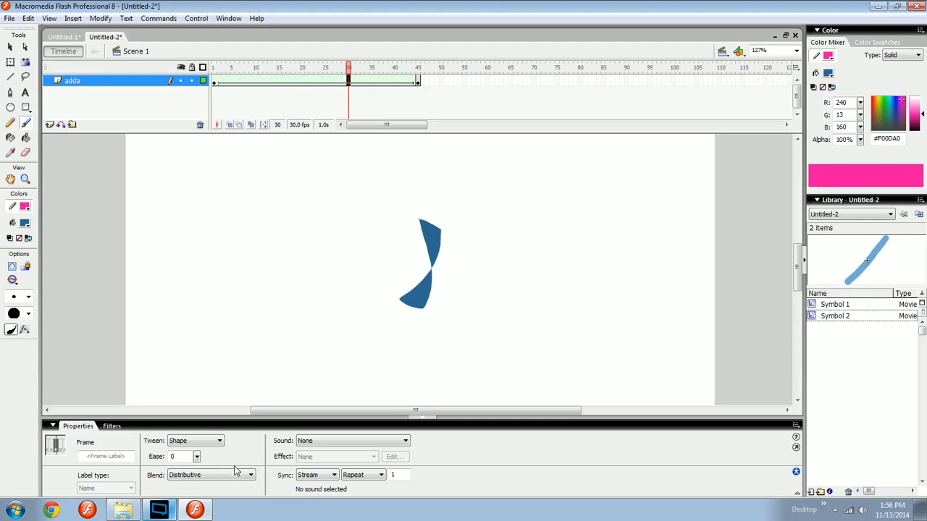
Try Angular blending on the shape tween, return it to Distributive, and play the animation
click(230, 476)
click(212, 494)
click(225, 475)
click(216, 493)
click(215, 475)
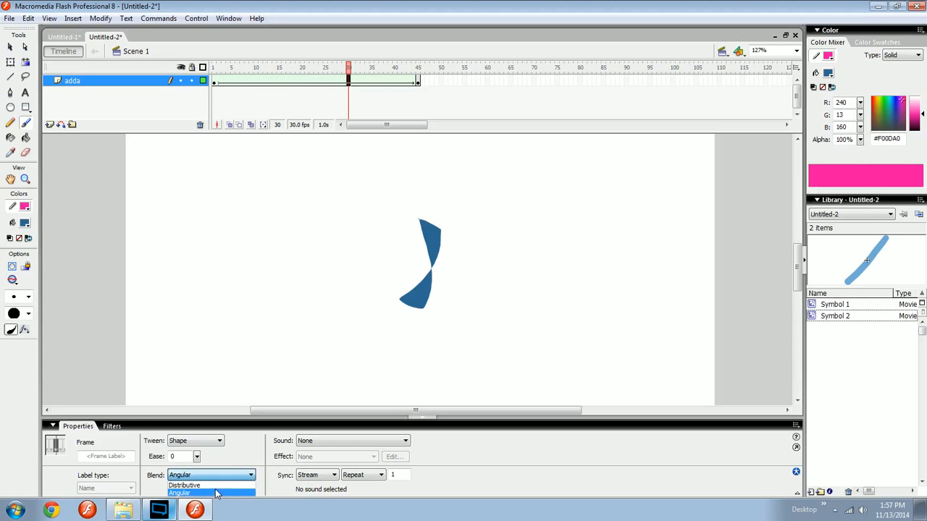
click(214, 485)
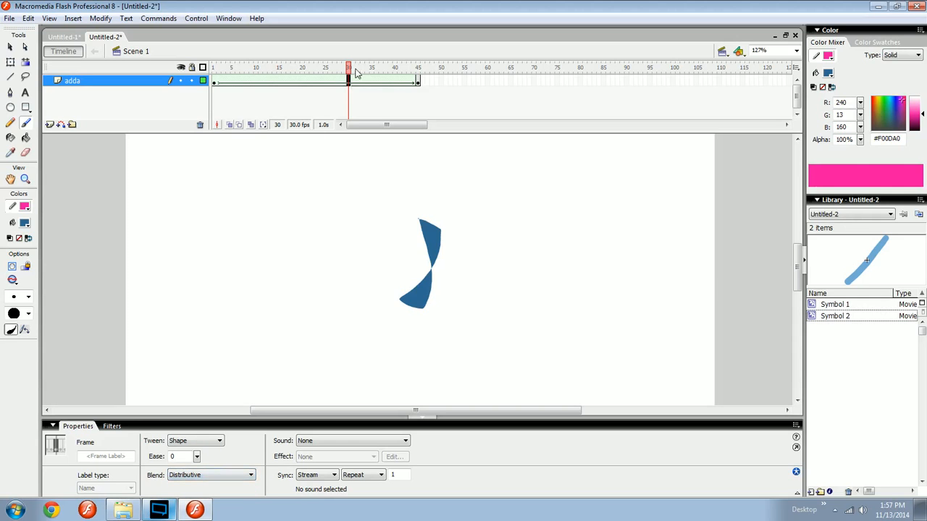
key(Return)
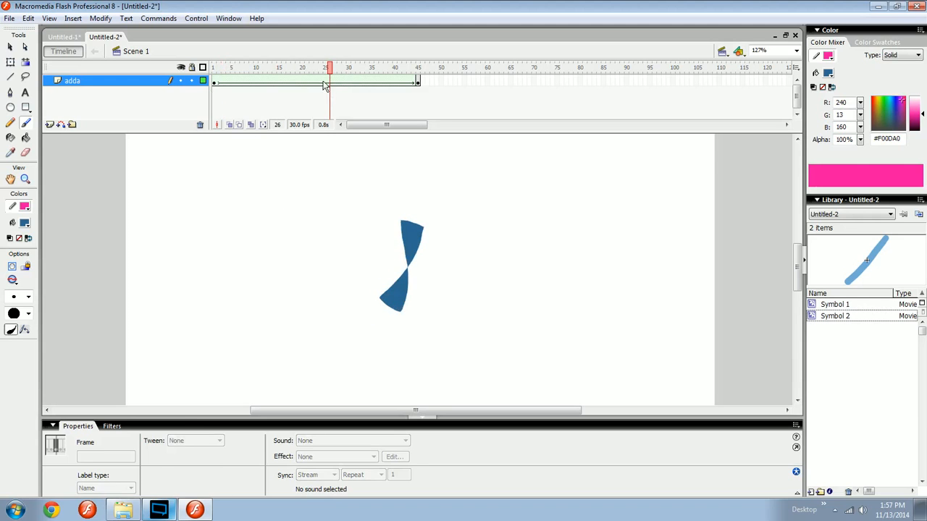
Try an ease of 100 on the shape tween, set it to -100, and play the result
click(320, 81)
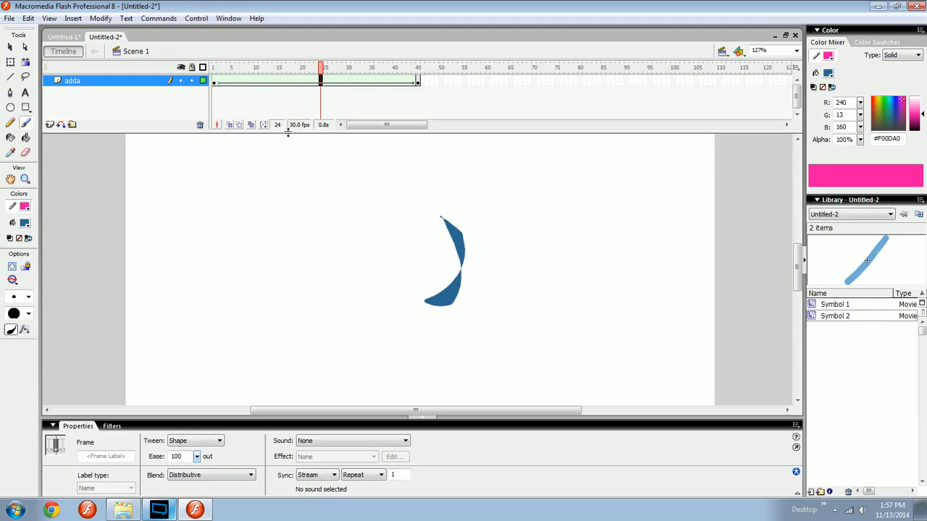
drag(196, 457, 196, 512)
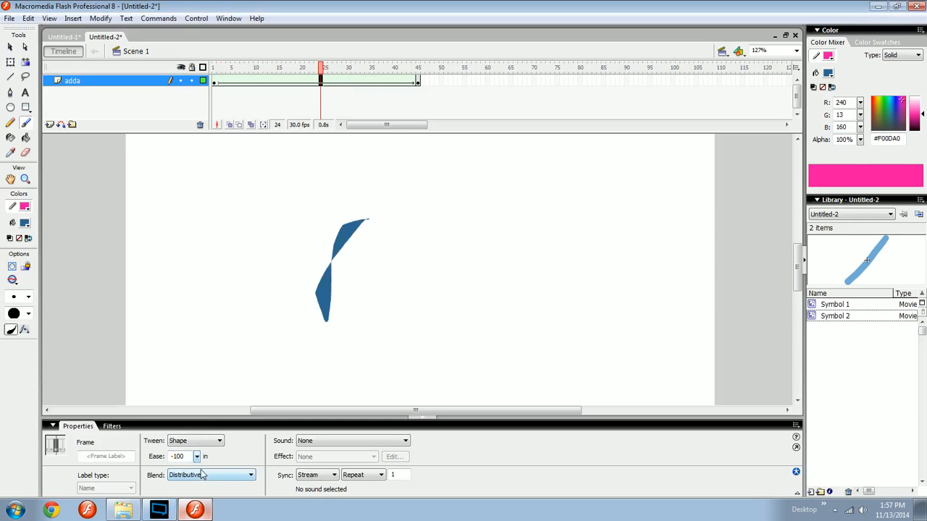
key(Return)
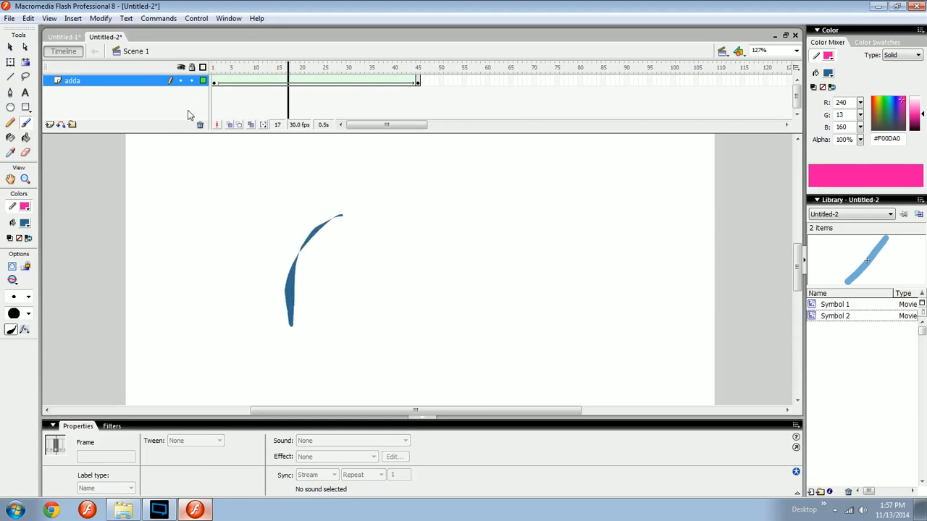
drag(298, 83, 321, 84)
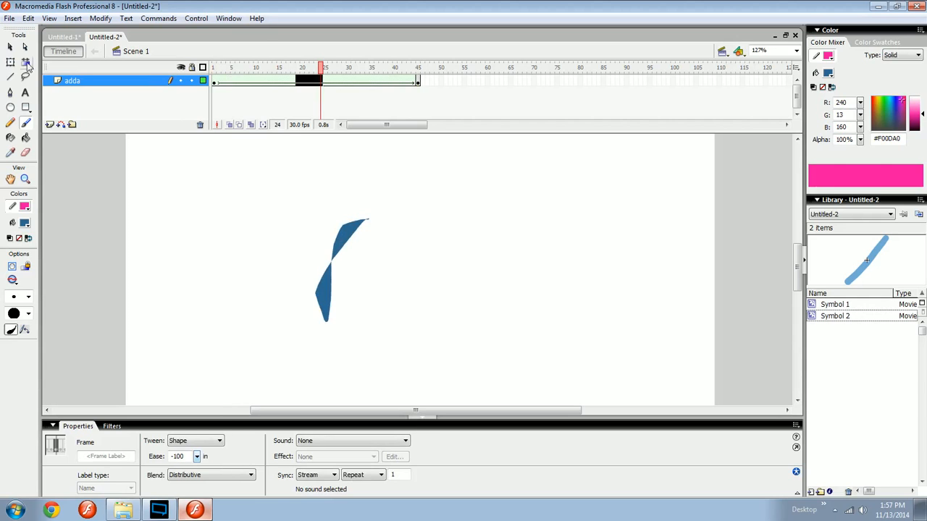
click(11, 47)
click(229, 312)
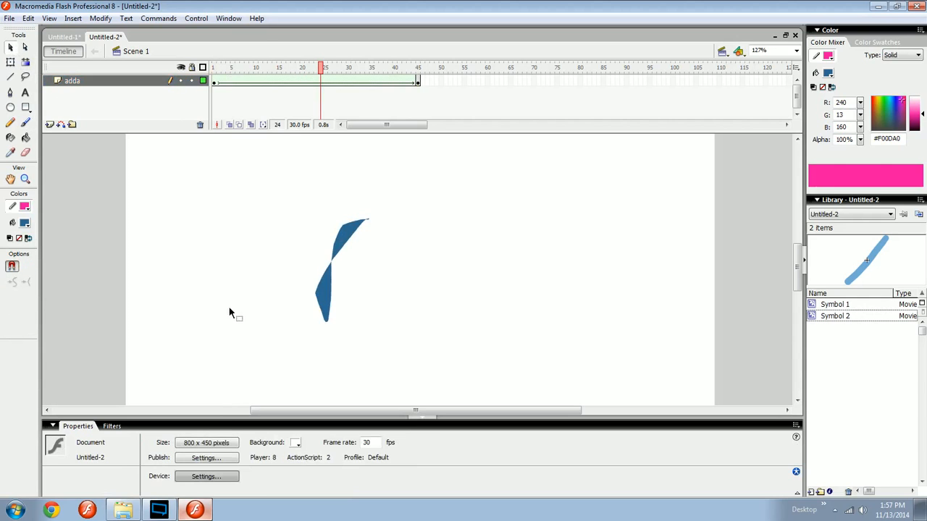